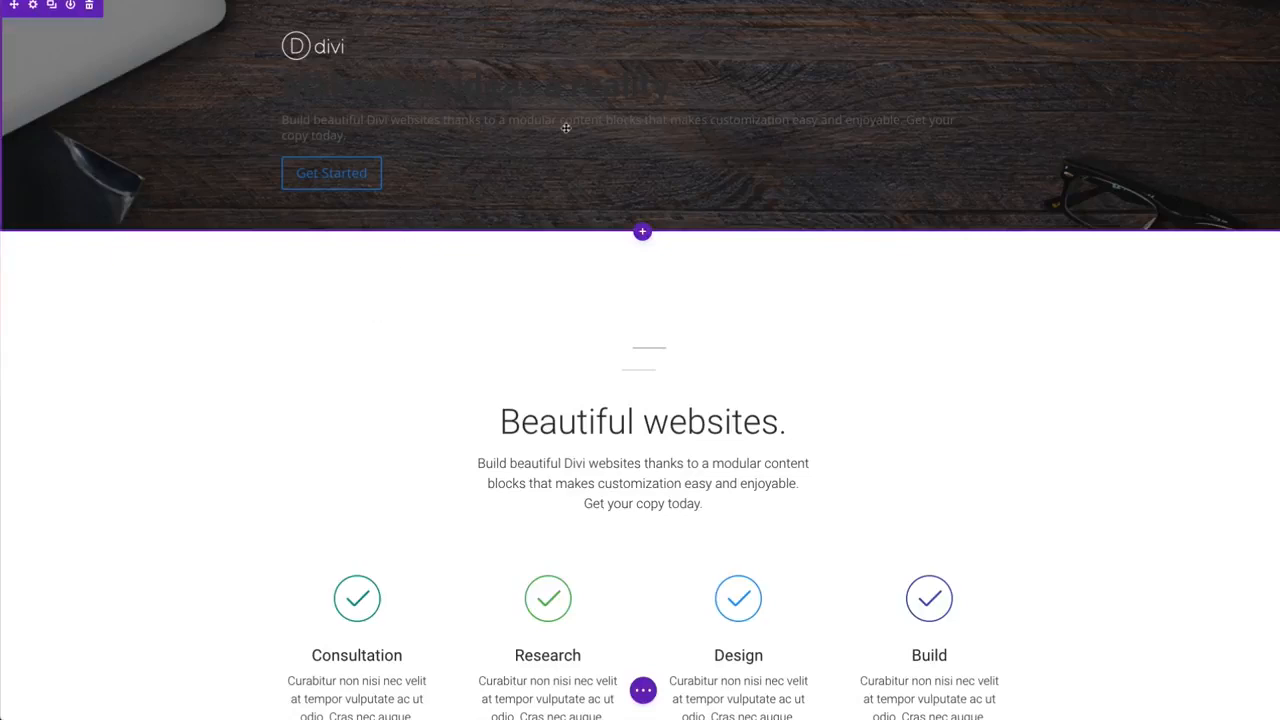
Step: Open the design settings of the fullwidth header module in the page's top section
mouse_move(622, 84)
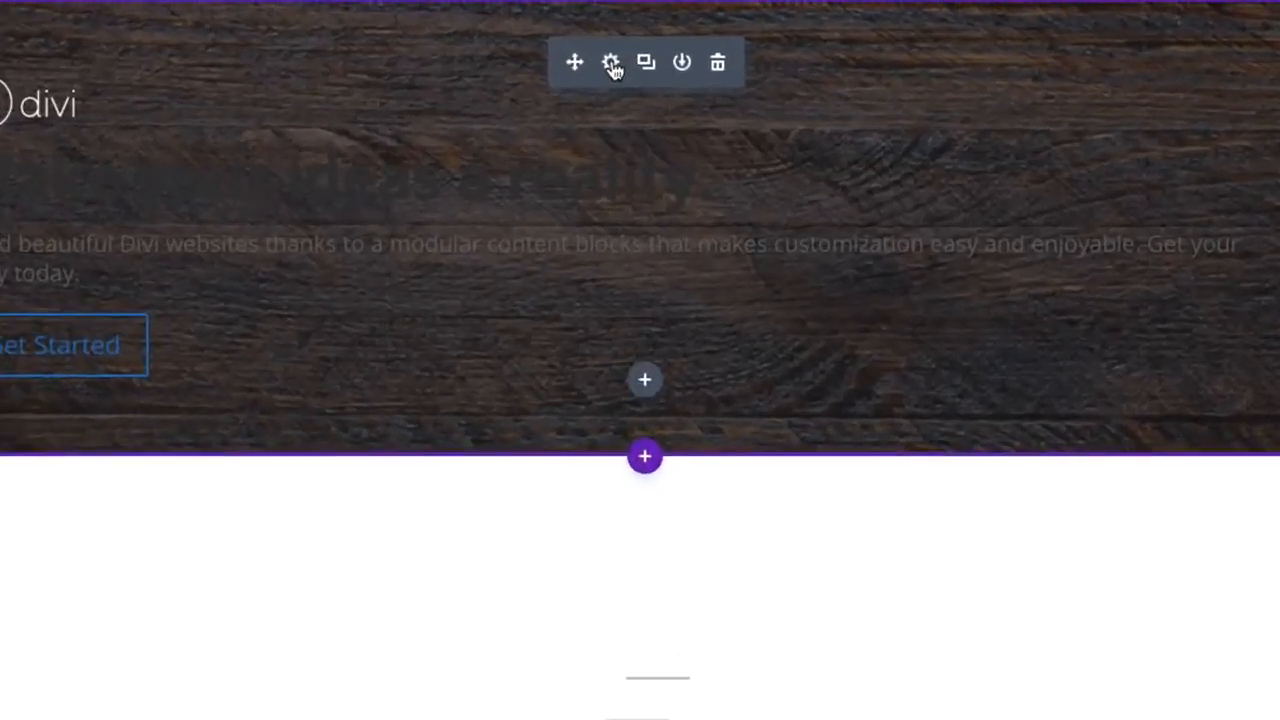
click(626, 25)
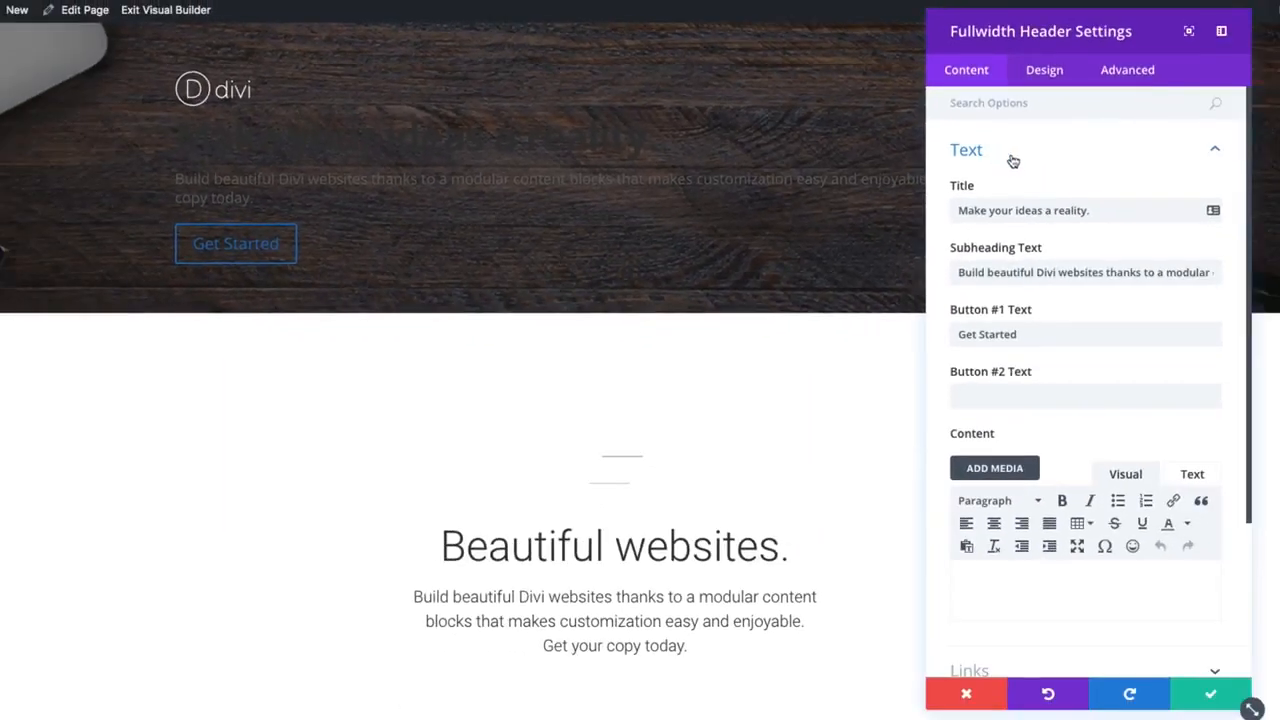
click(1044, 72)
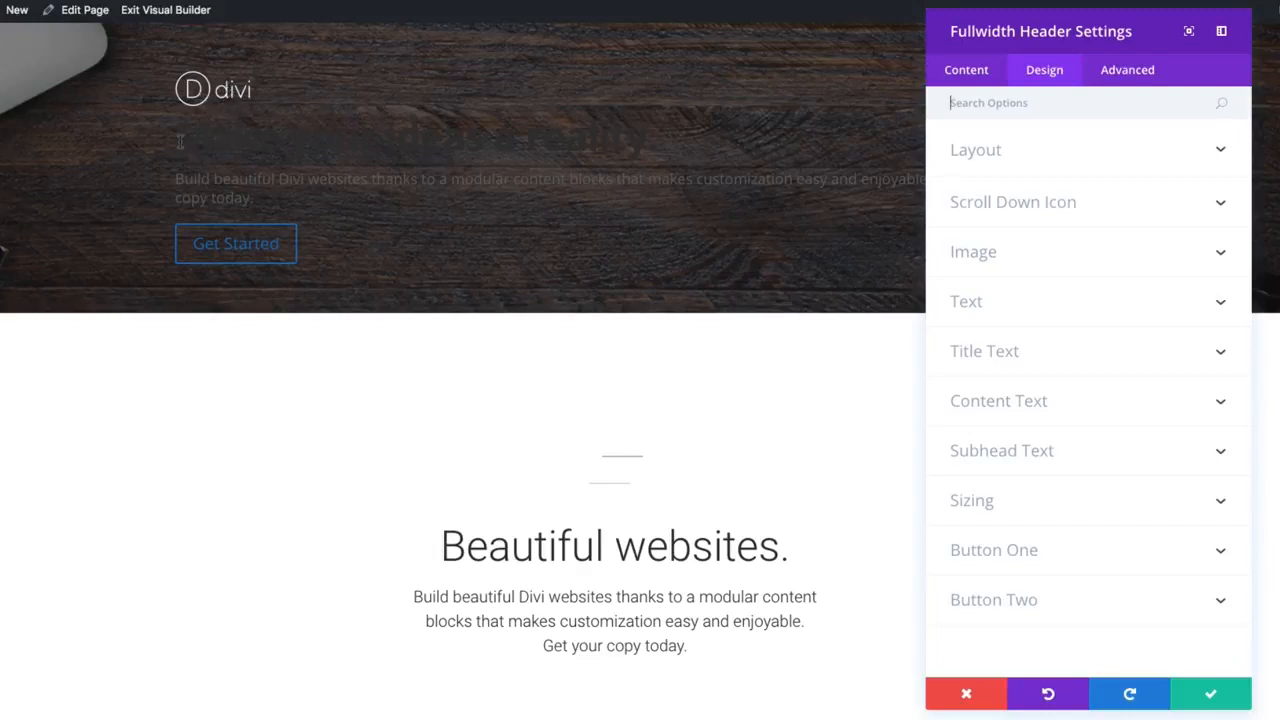
drag(180, 142, 609, 162)
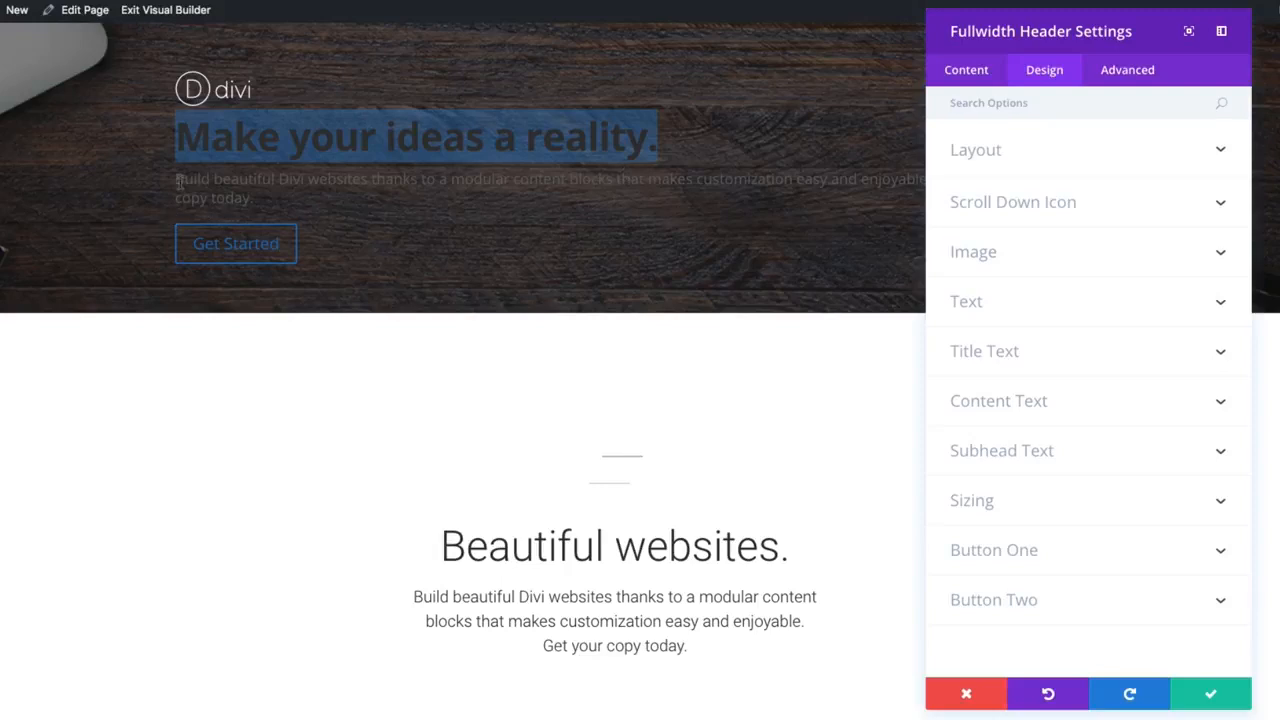
key(BackSpace)
drag(175, 181, 290, 202)
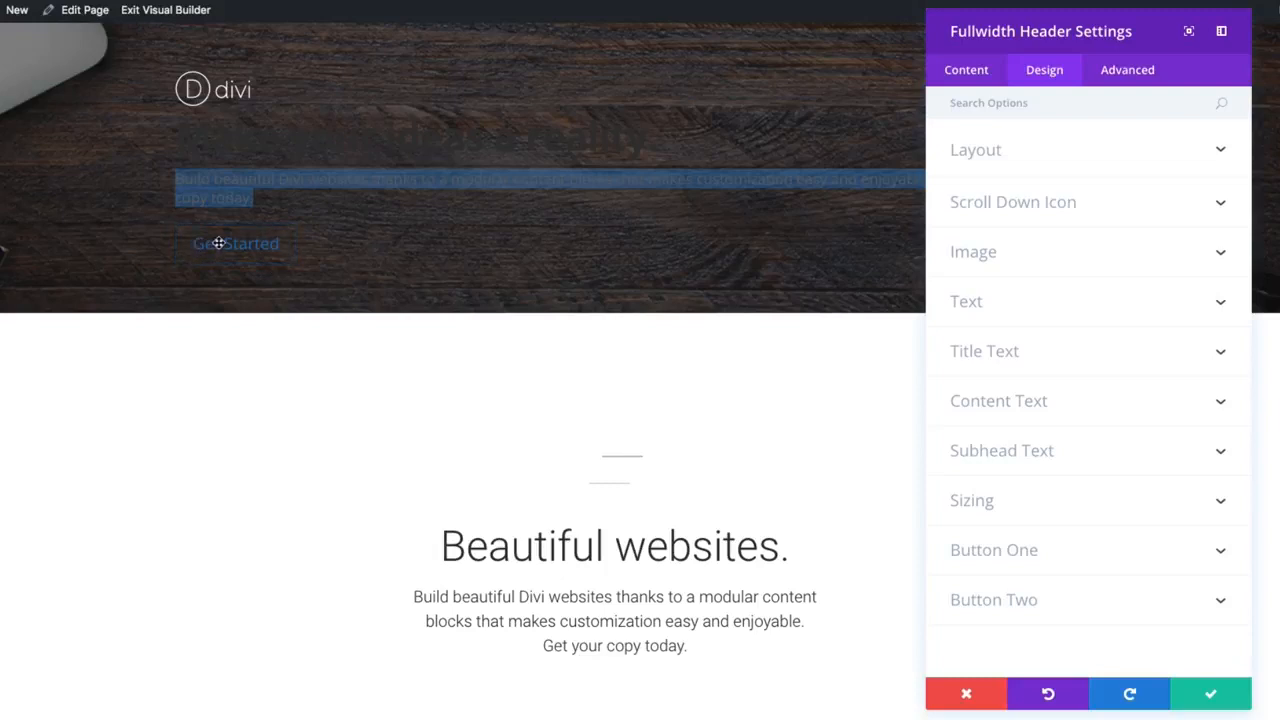
click(403, 154)
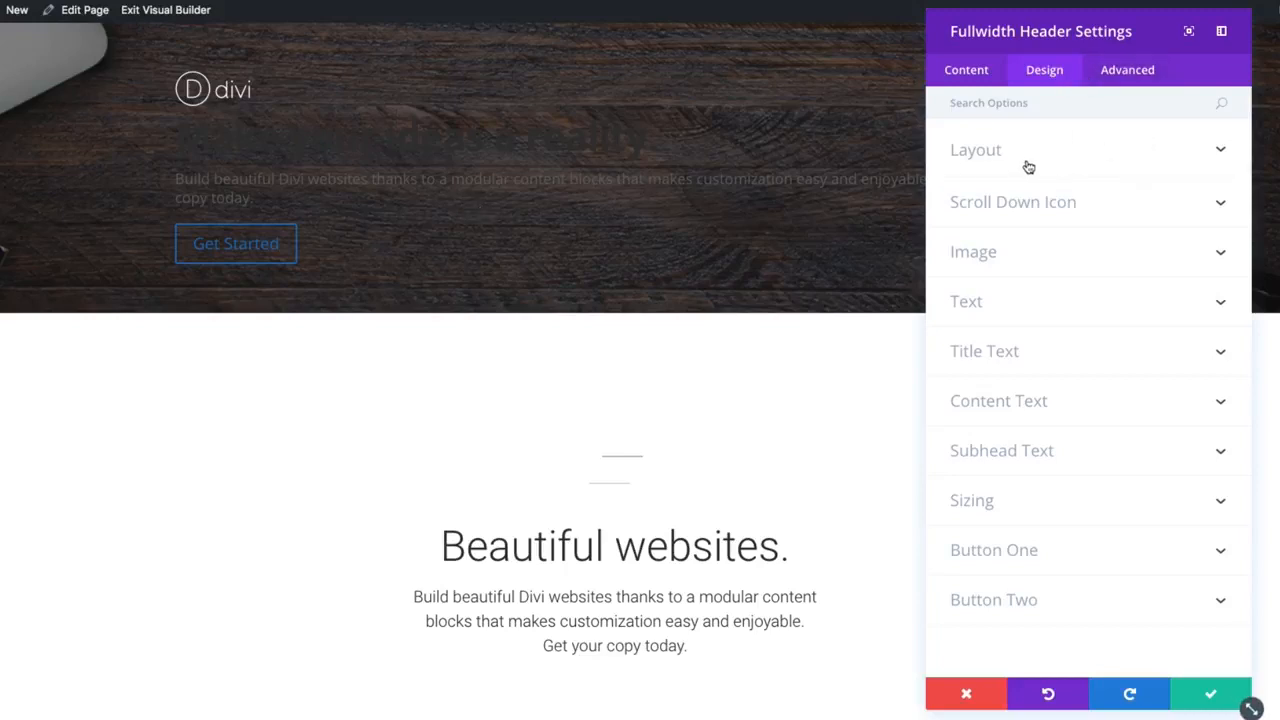
Step: Set the header's Text & Logo Orientation to Center
click(990, 157)
click(1012, 213)
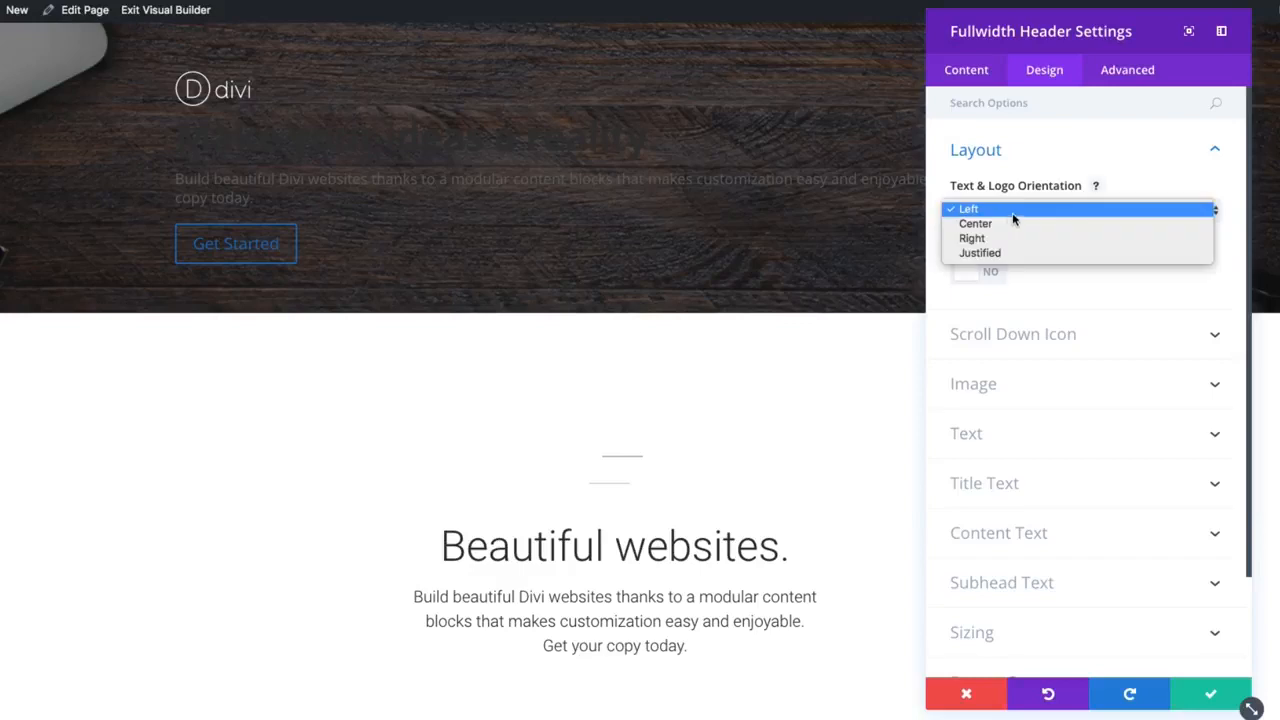
click(1000, 224)
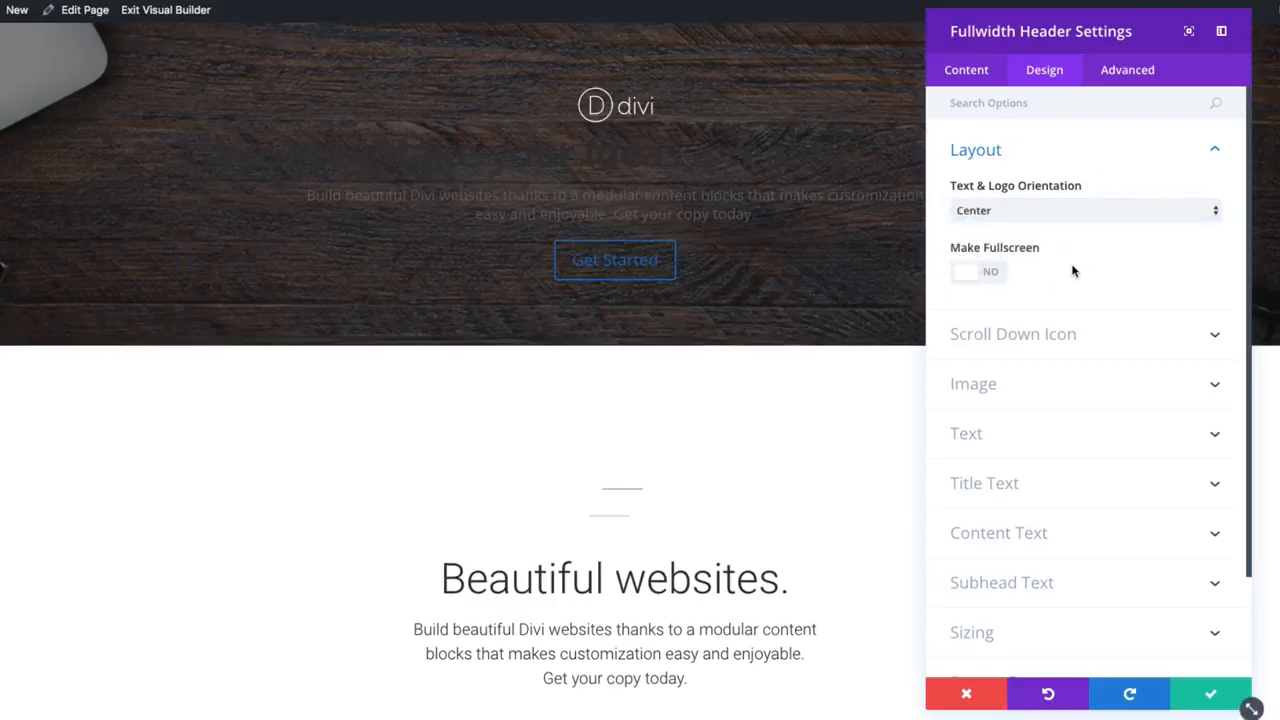
Step: Make the header fullscreen and preview how it fills the page
click(975, 272)
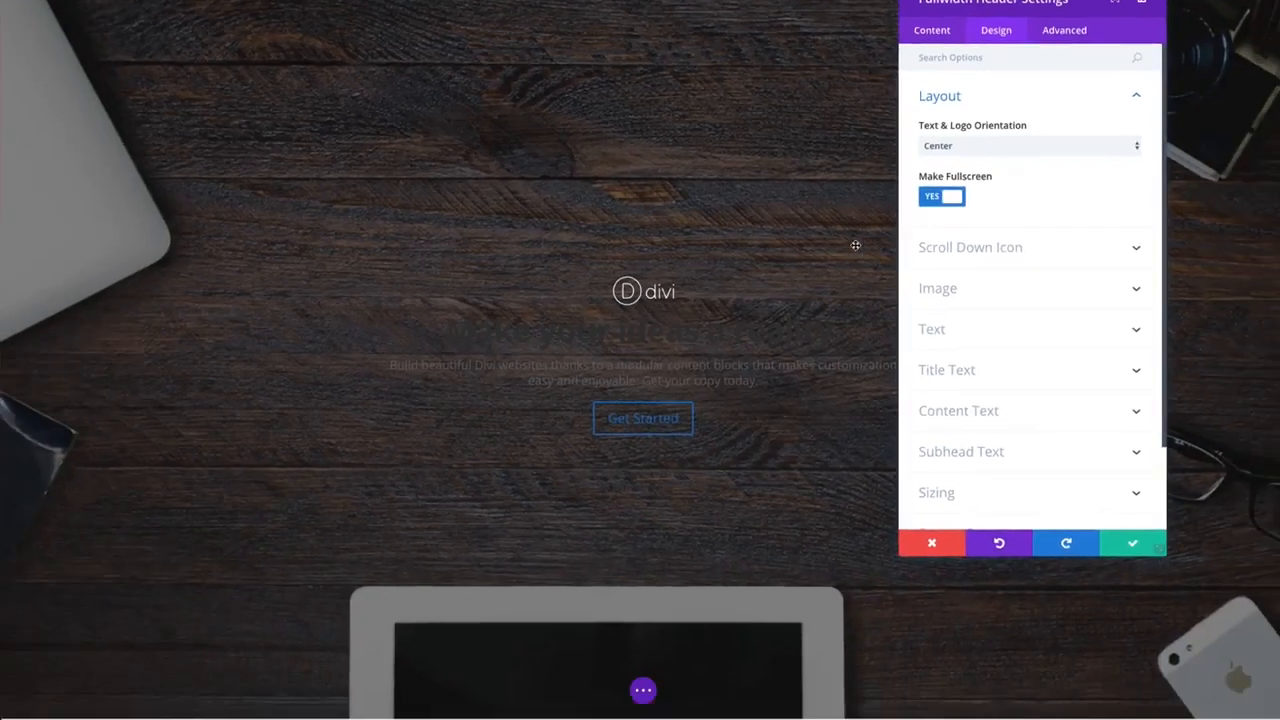
scroll(684, 214, down, 1)
scroll(684, 214, down, 1)
scroll(684, 214, up, 2)
Step: Enable the header's scroll down button and test that it jumps to the section below
click(1007, 252)
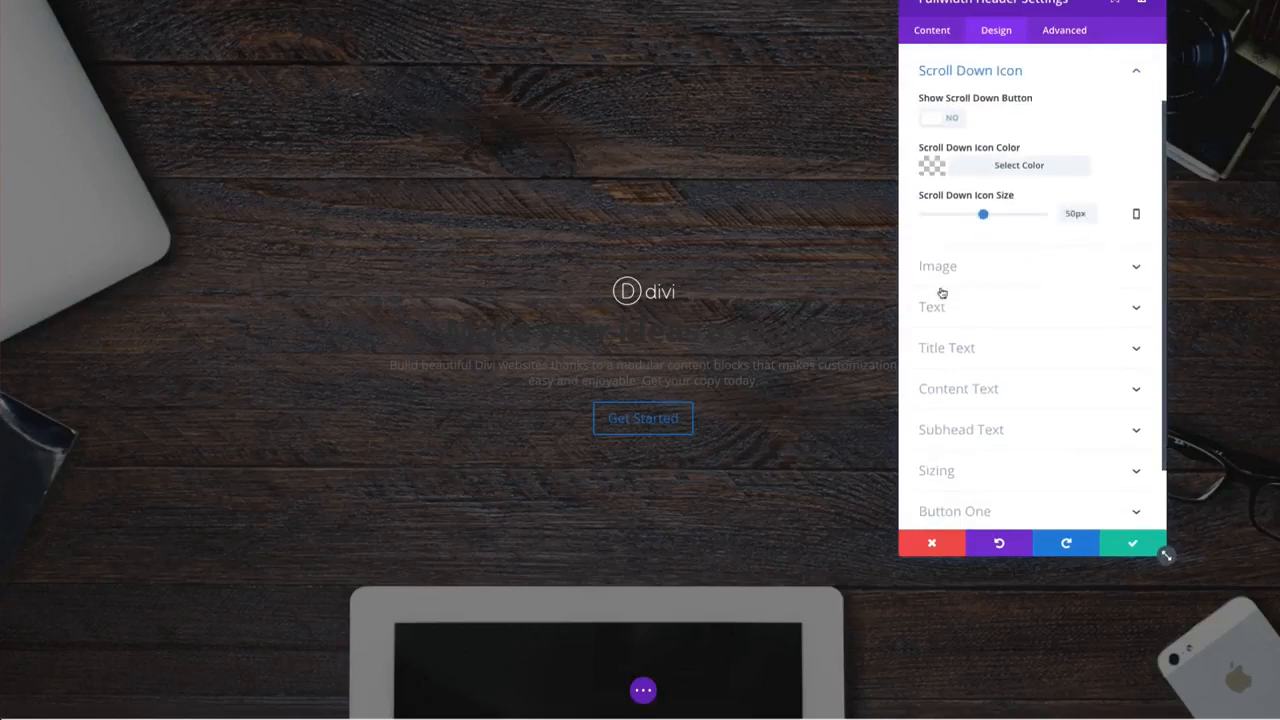
click(968, 171)
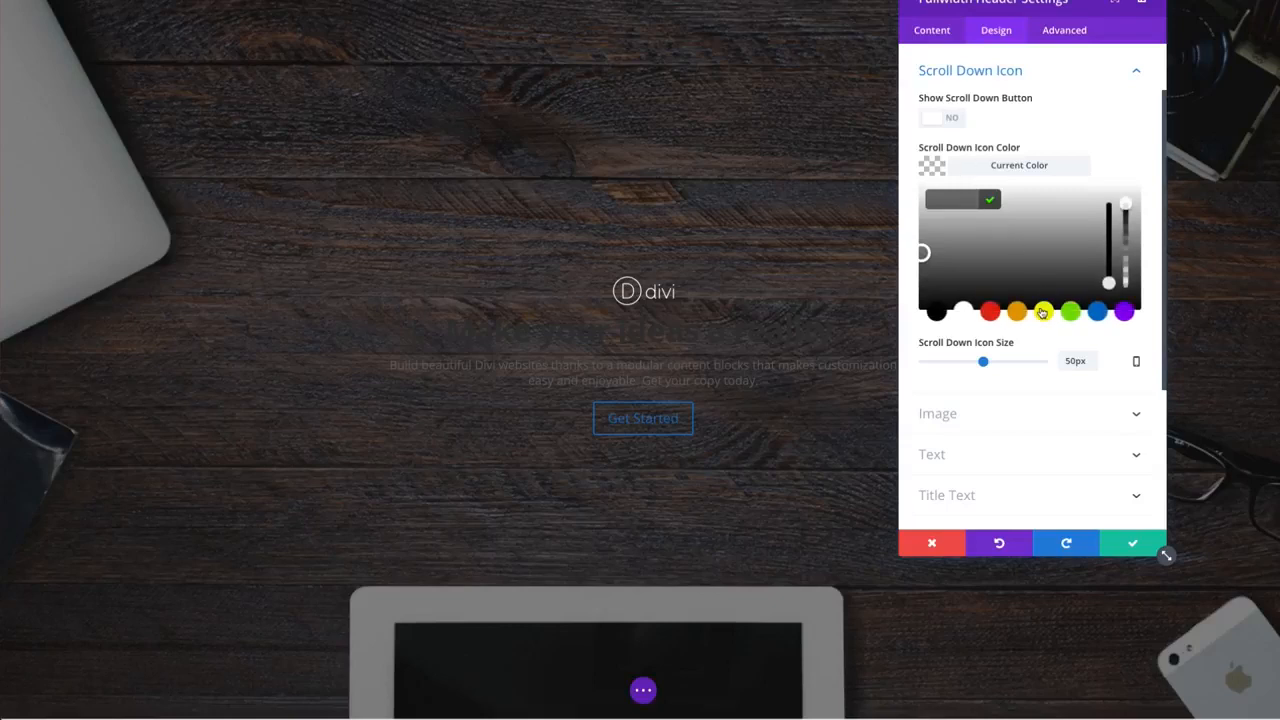
click(1008, 168)
click(950, 124)
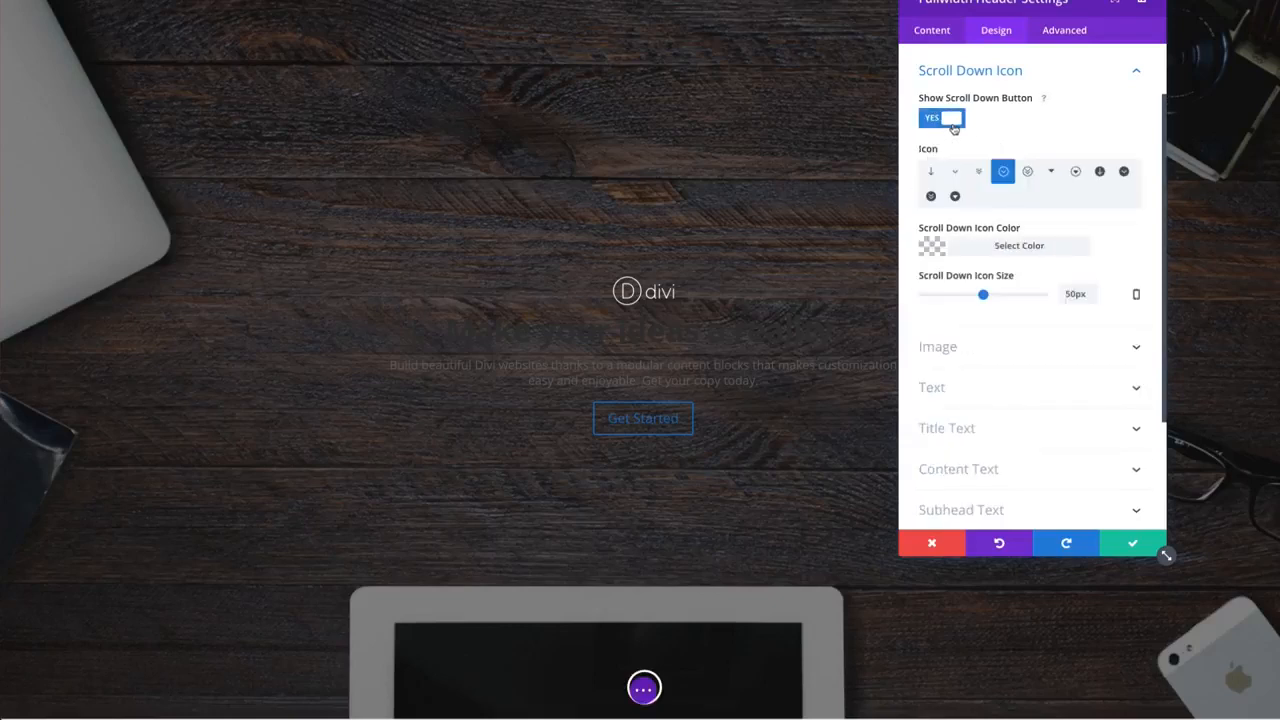
scroll(668, 571, down, 2)
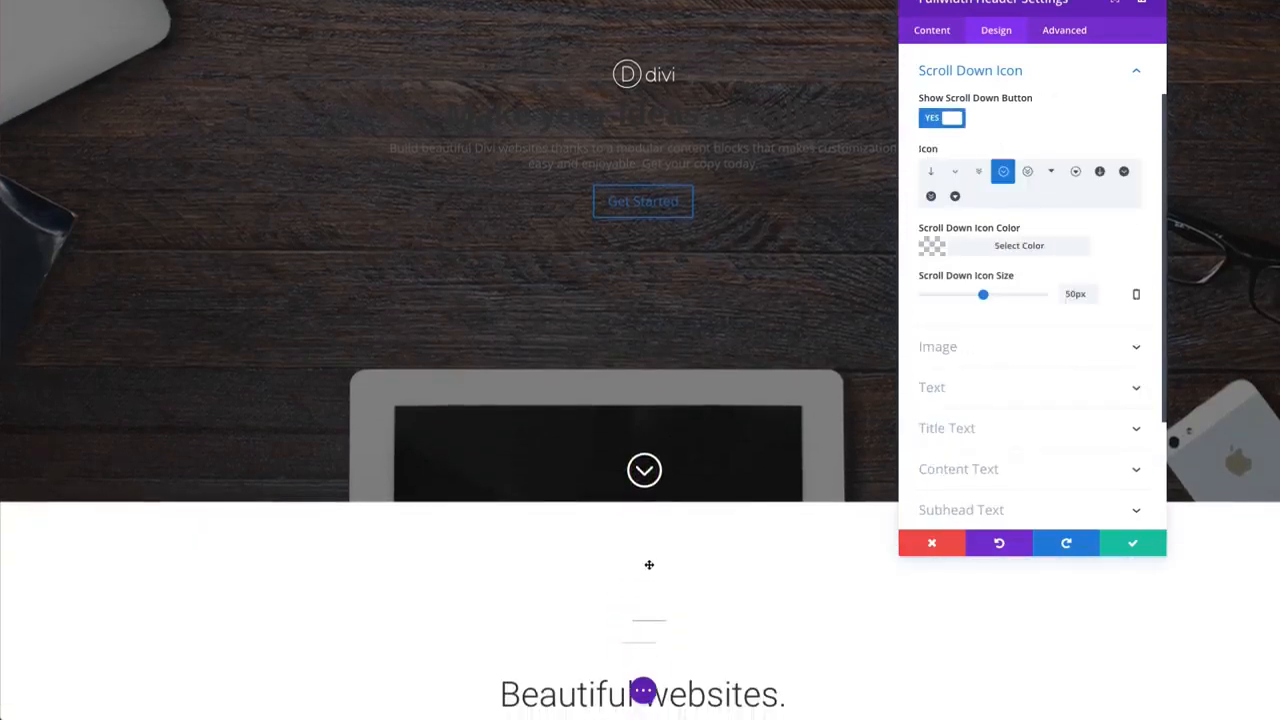
click(648, 474)
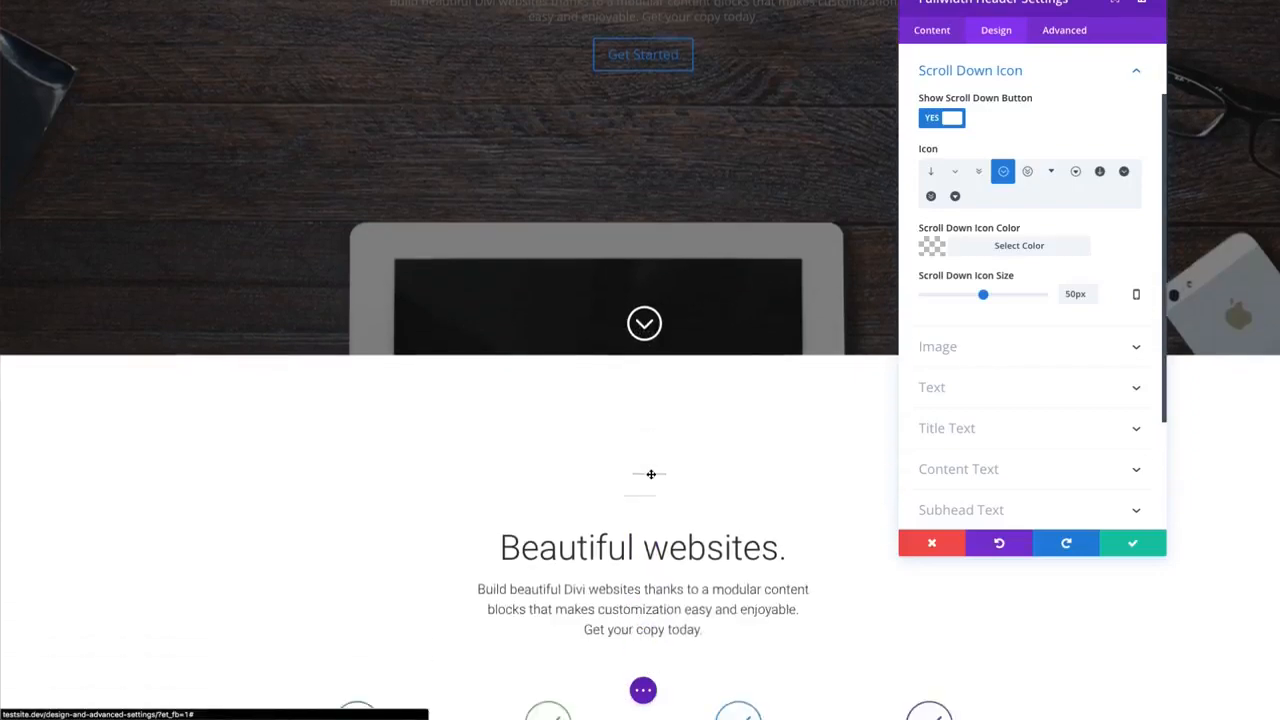
scroll(650, 474, up, 7)
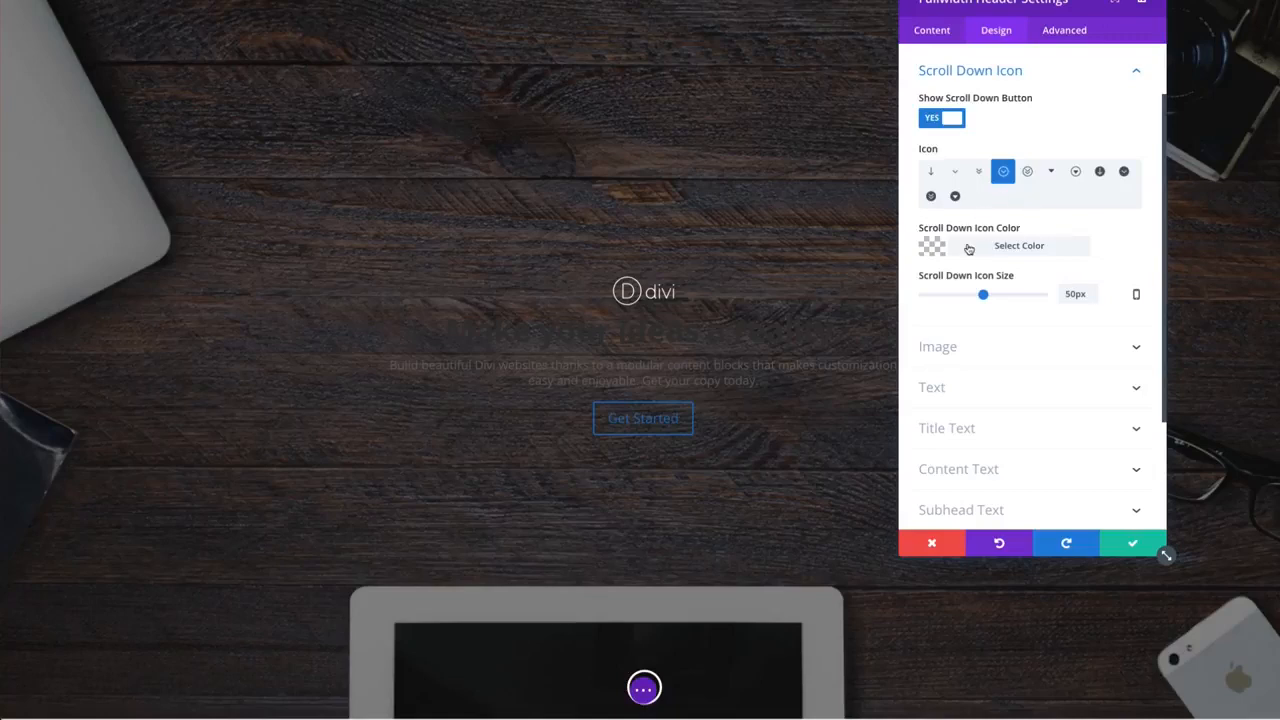
Step: Set the scroll down icon color to yellow (#edf000) and check it at the header's lower edge
click(968, 247)
click(1043, 391)
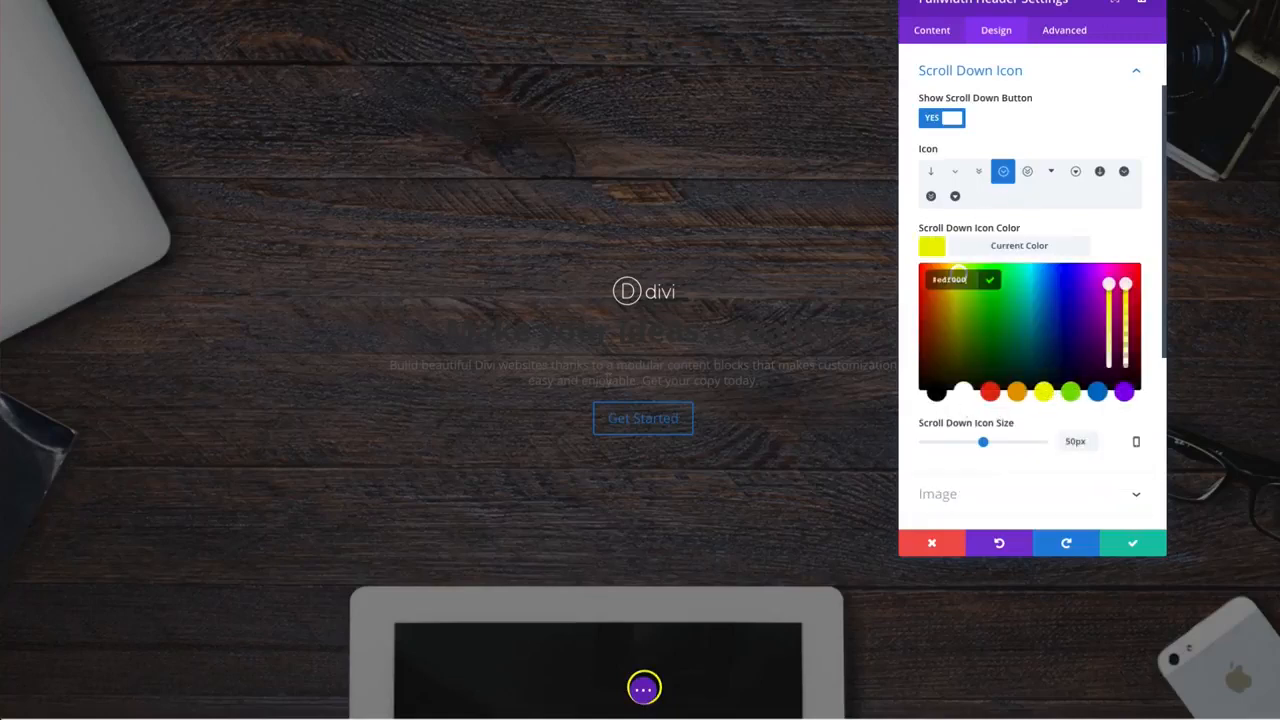
scroll(597, 381, down, 2)
scroll(694, 474, up, 2)
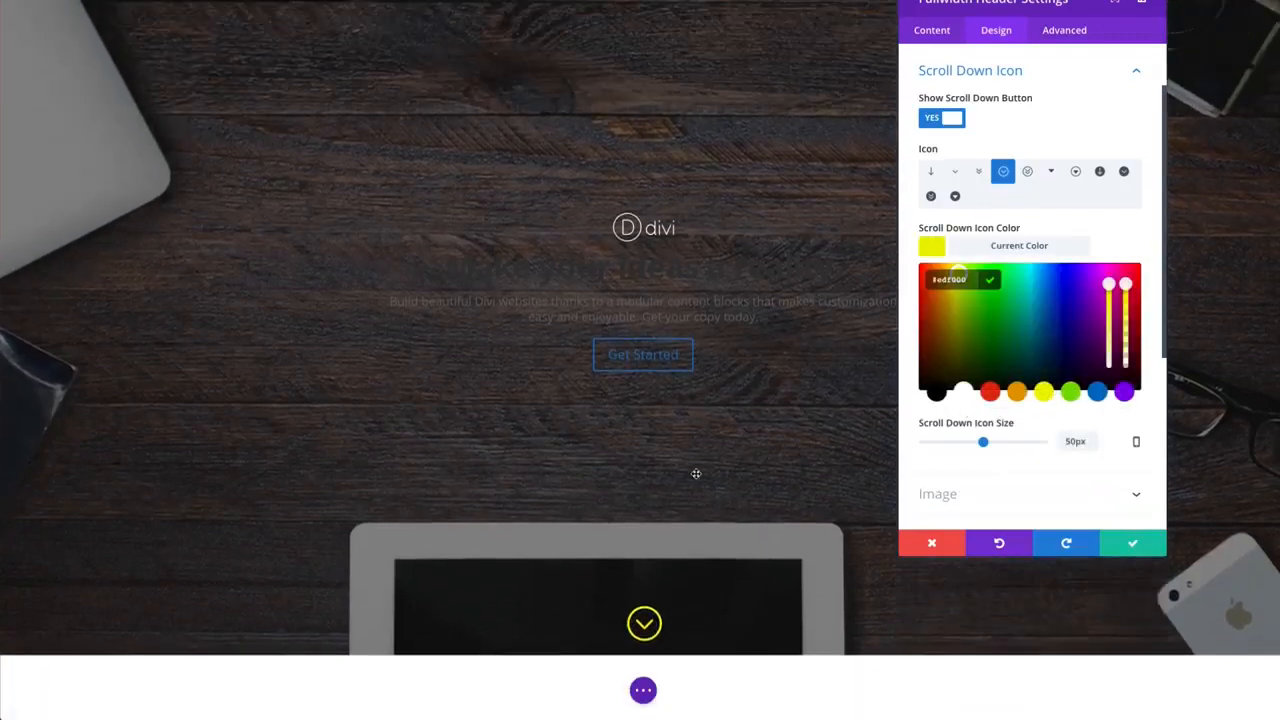
Step: Disable the header's scroll down button again
click(966, 119)
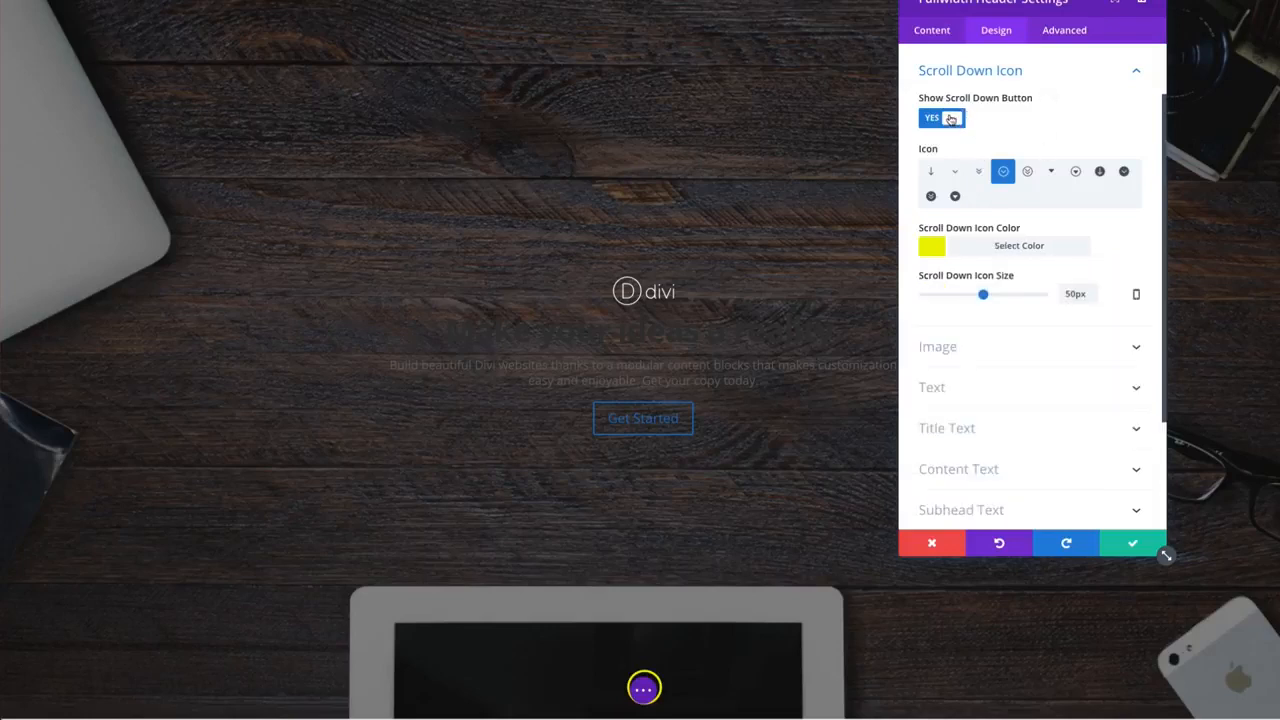
click(950, 118)
scroll(1020, 150, up, 2)
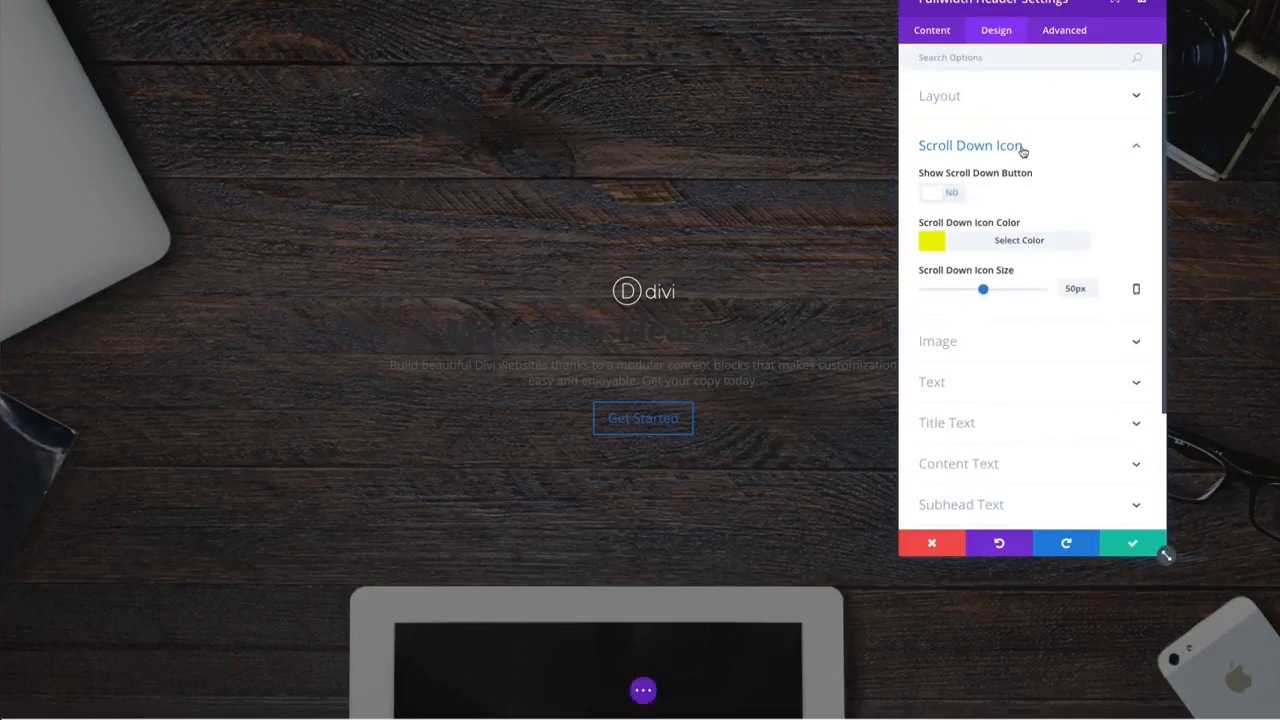
Step: Turn off the header's Make Fullscreen option in the layout settings
click(966, 142)
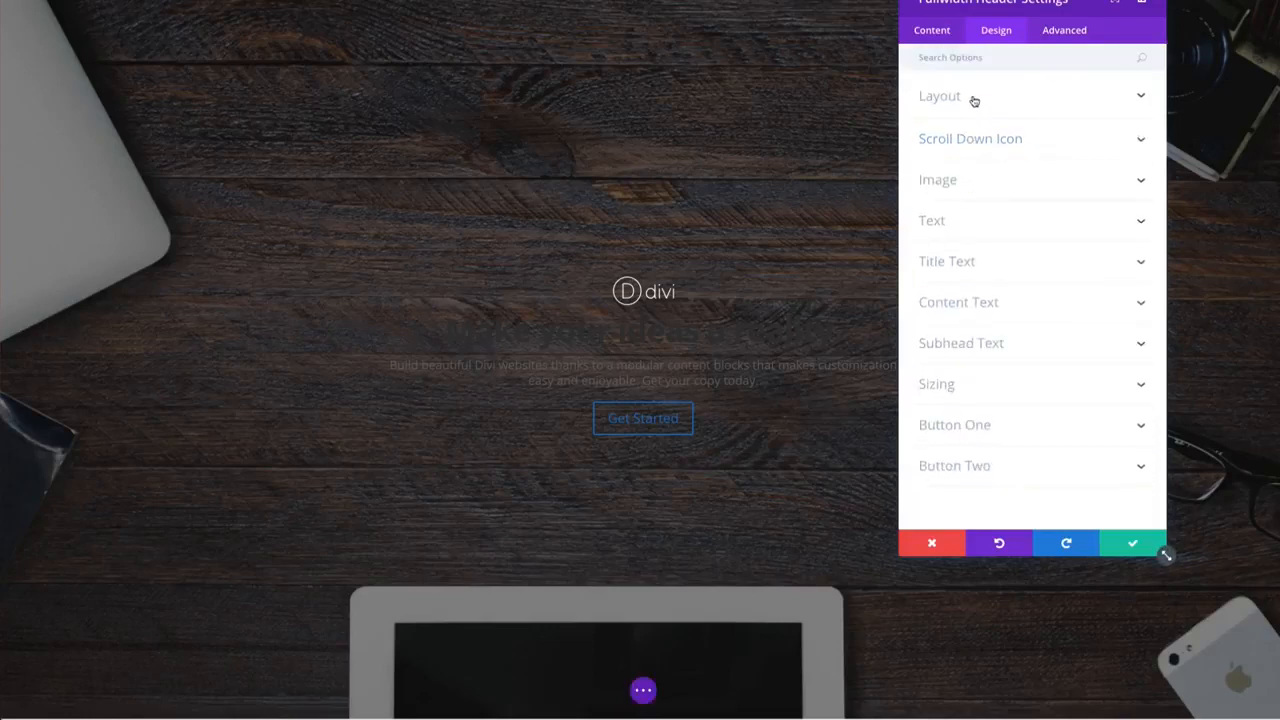
click(969, 96)
click(952, 202)
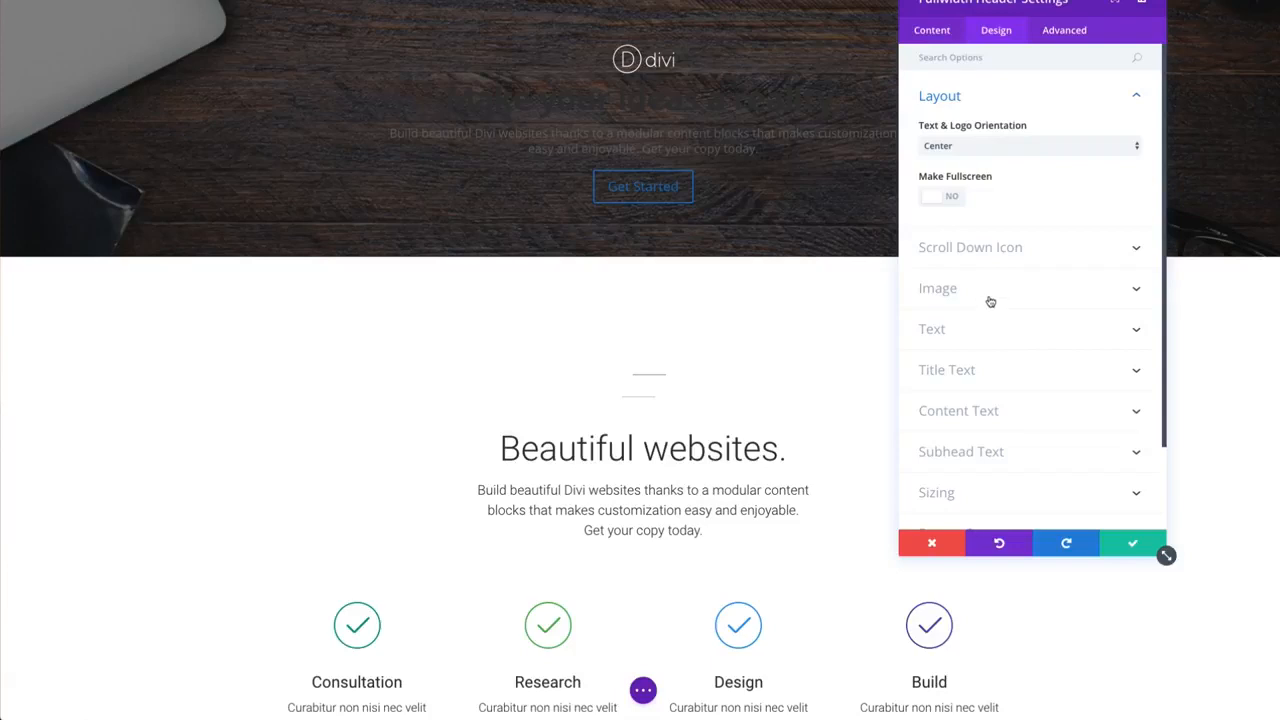
Step: Change the header's overall text color to Light
click(962, 337)
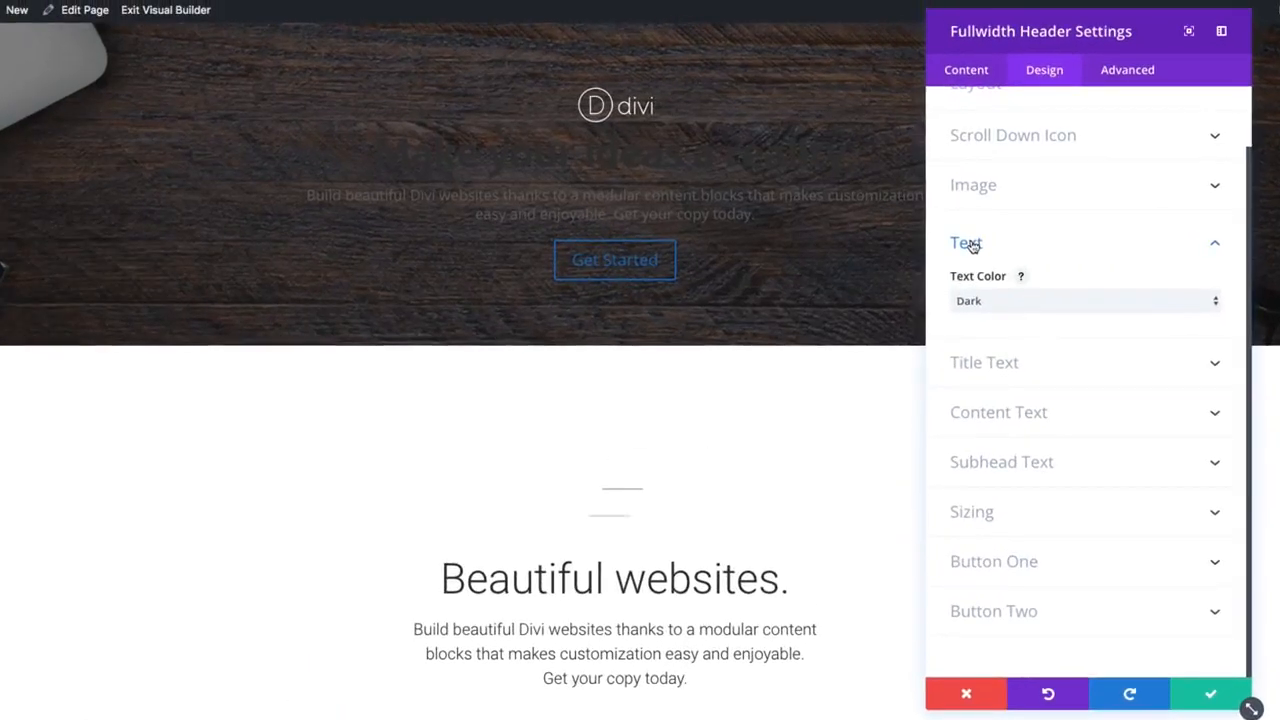
click(1028, 302)
click(1021, 313)
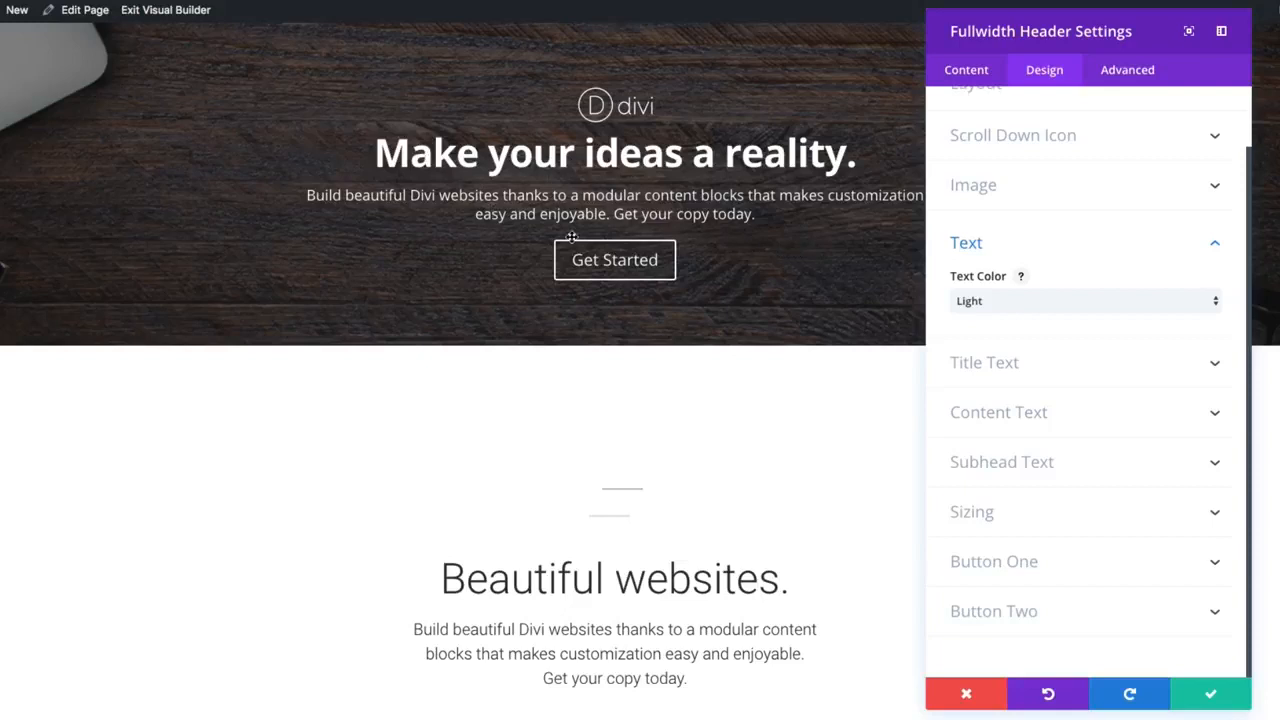
click(1077, 304)
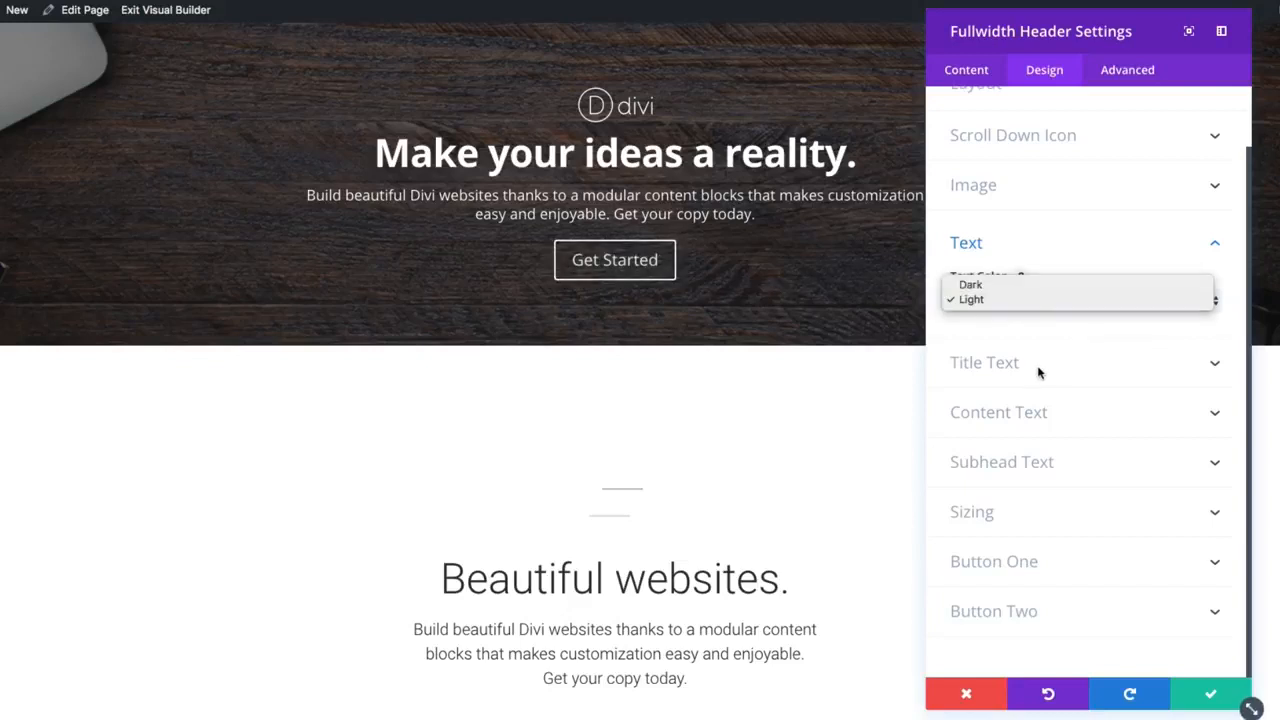
click(1012, 366)
Step: Set the header title's font to Roboto Light
click(1006, 367)
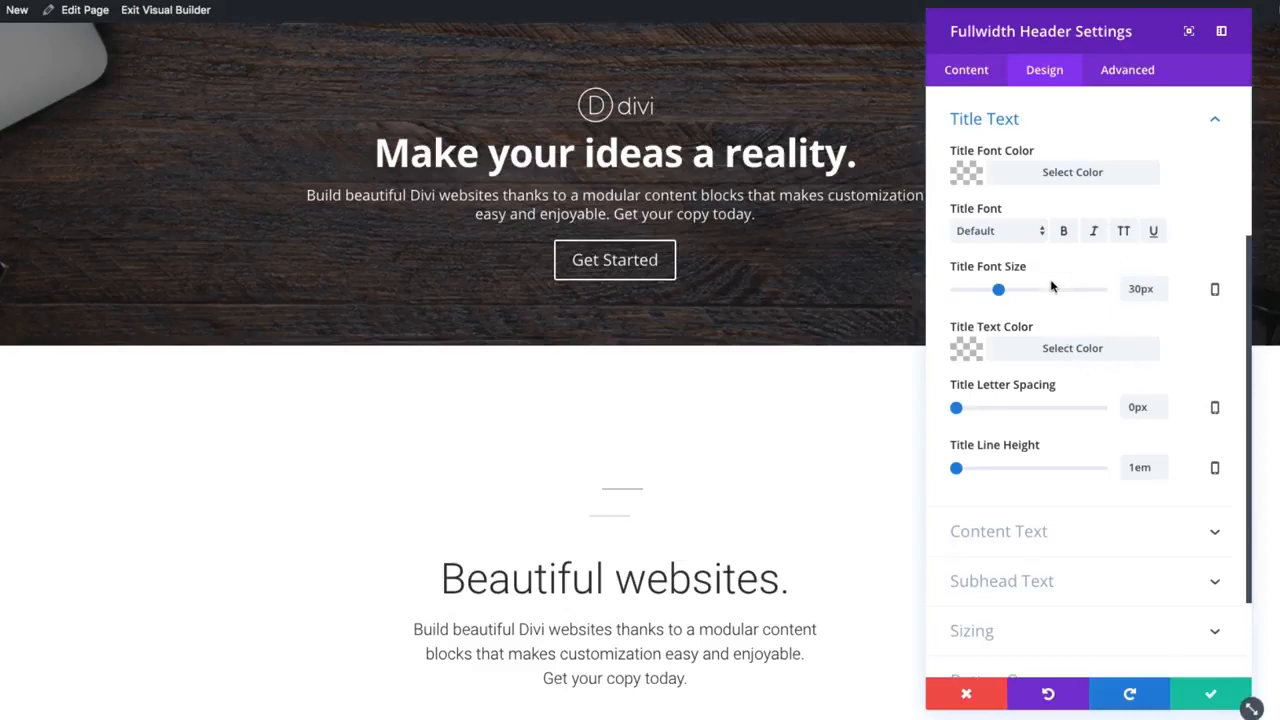
click(1021, 236)
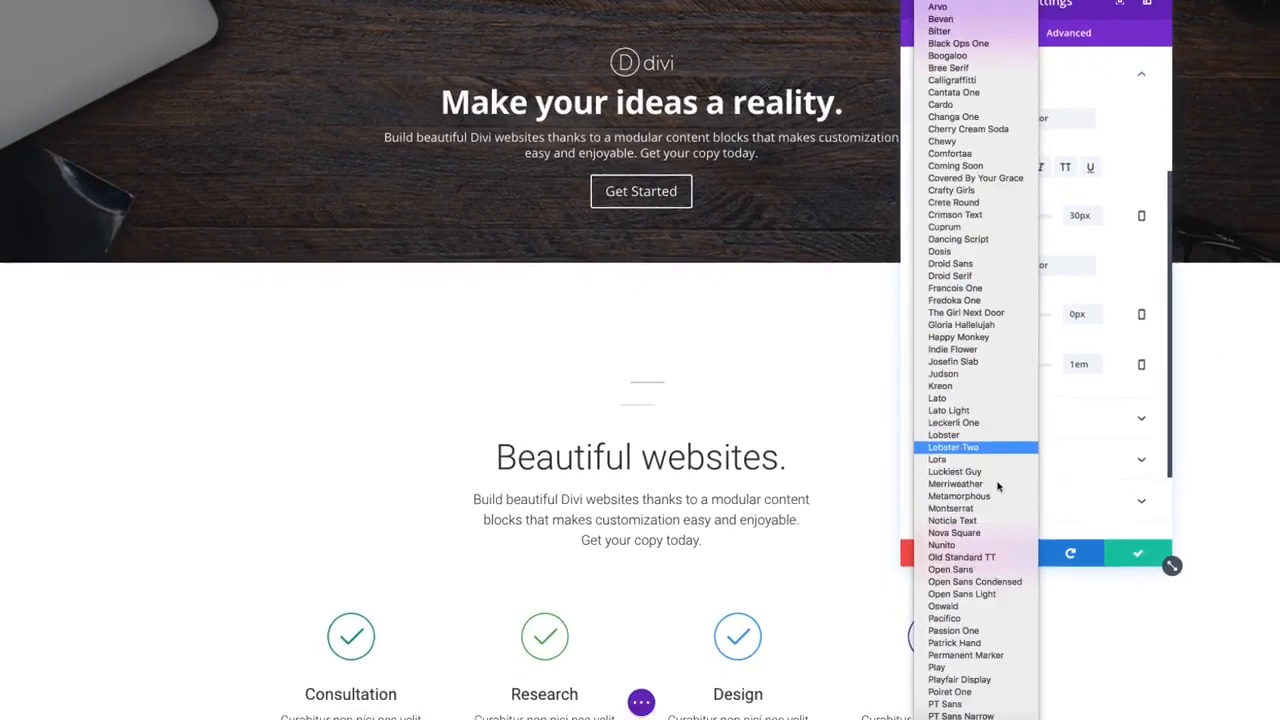
scroll(997, 486, down, 4)
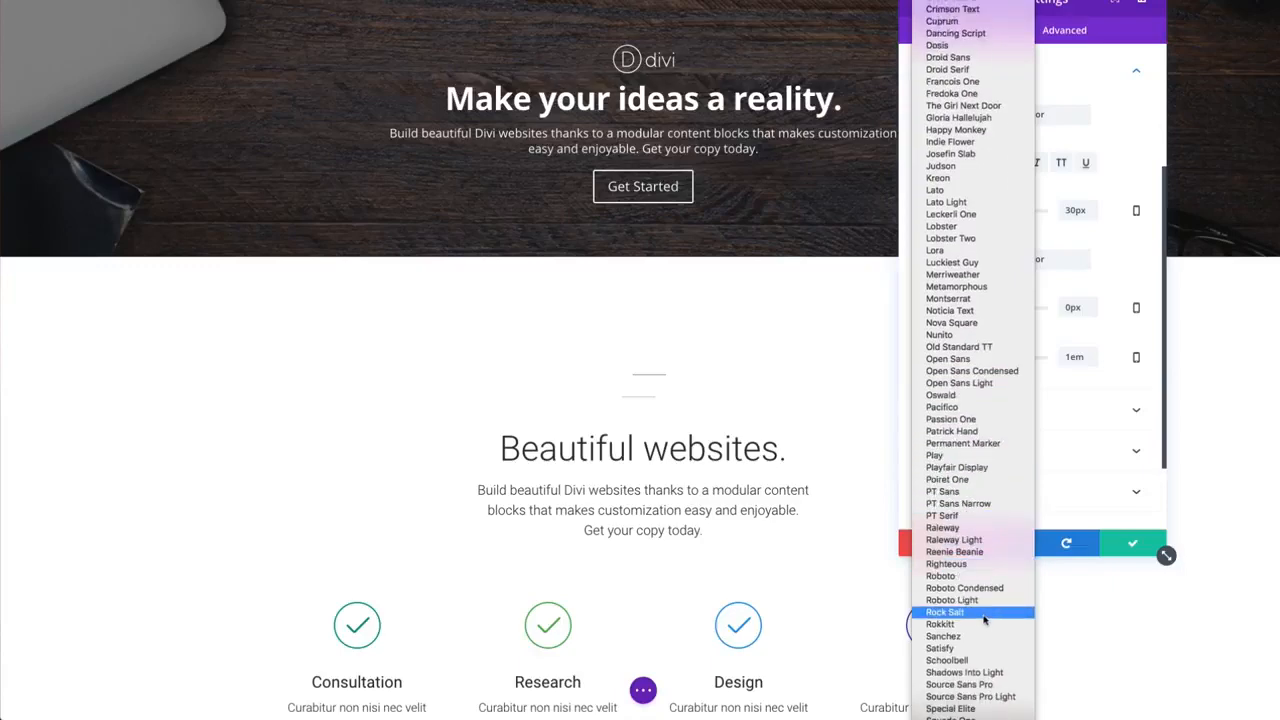
click(976, 601)
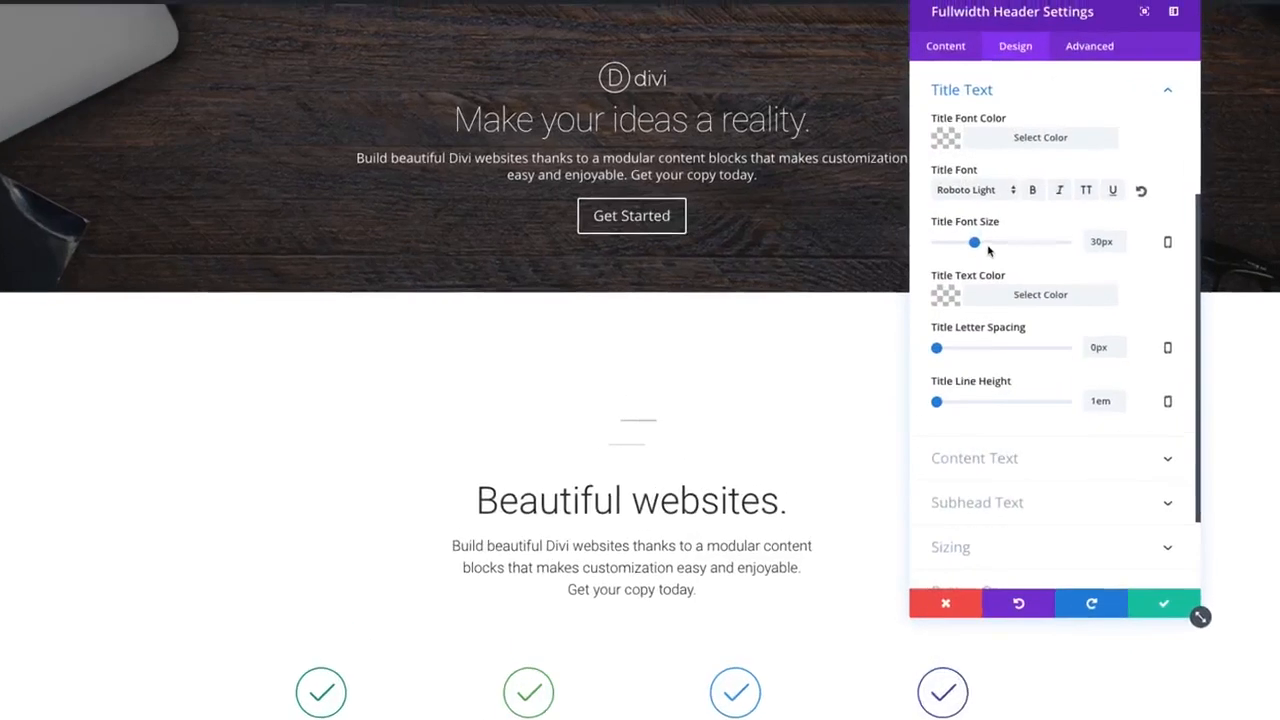
Step: Set the title font size to 70px and look at its desktop, tablet and smartphone size options
drag(984, 245, 1018, 247)
drag(1047, 292, 1061, 294)
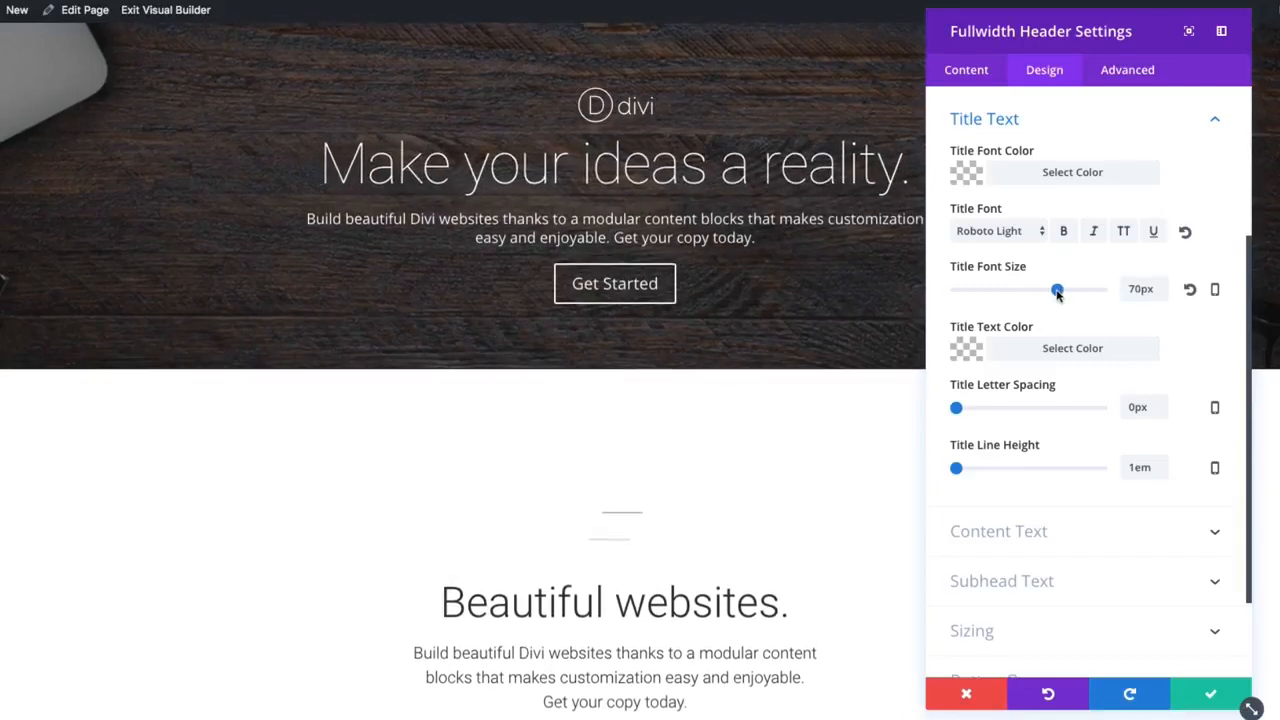
click(1216, 292)
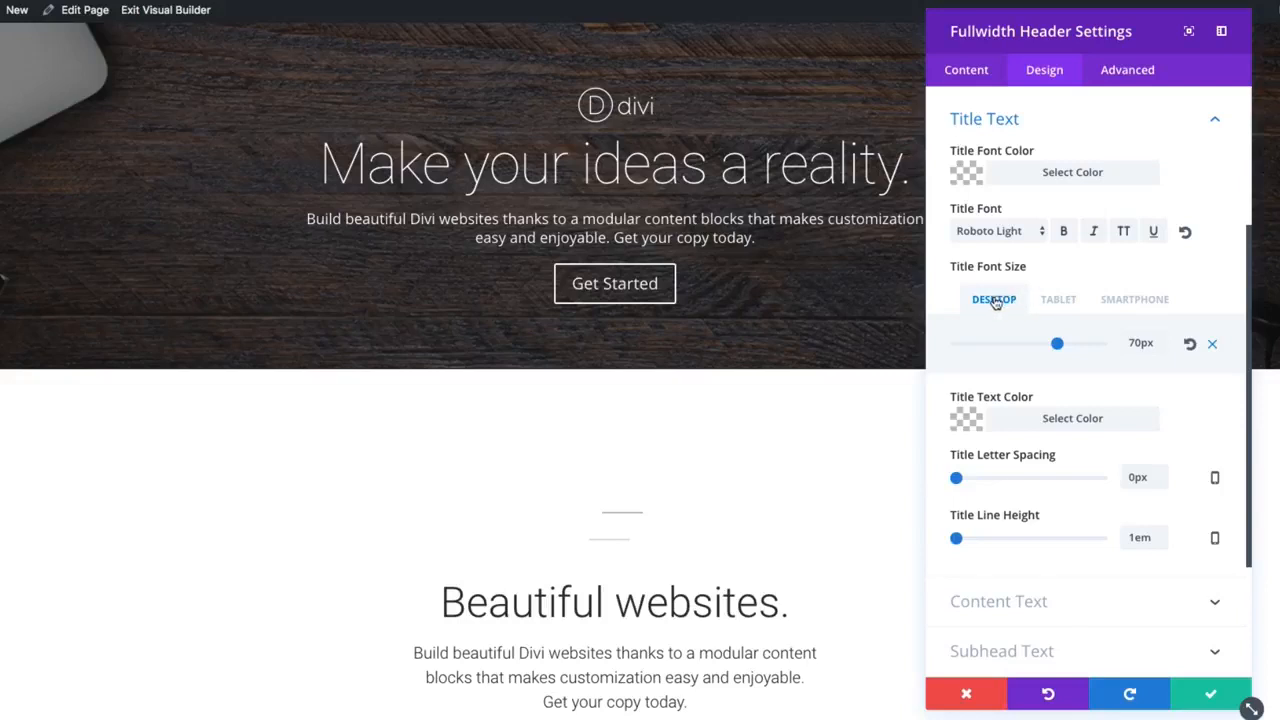
click(1212, 344)
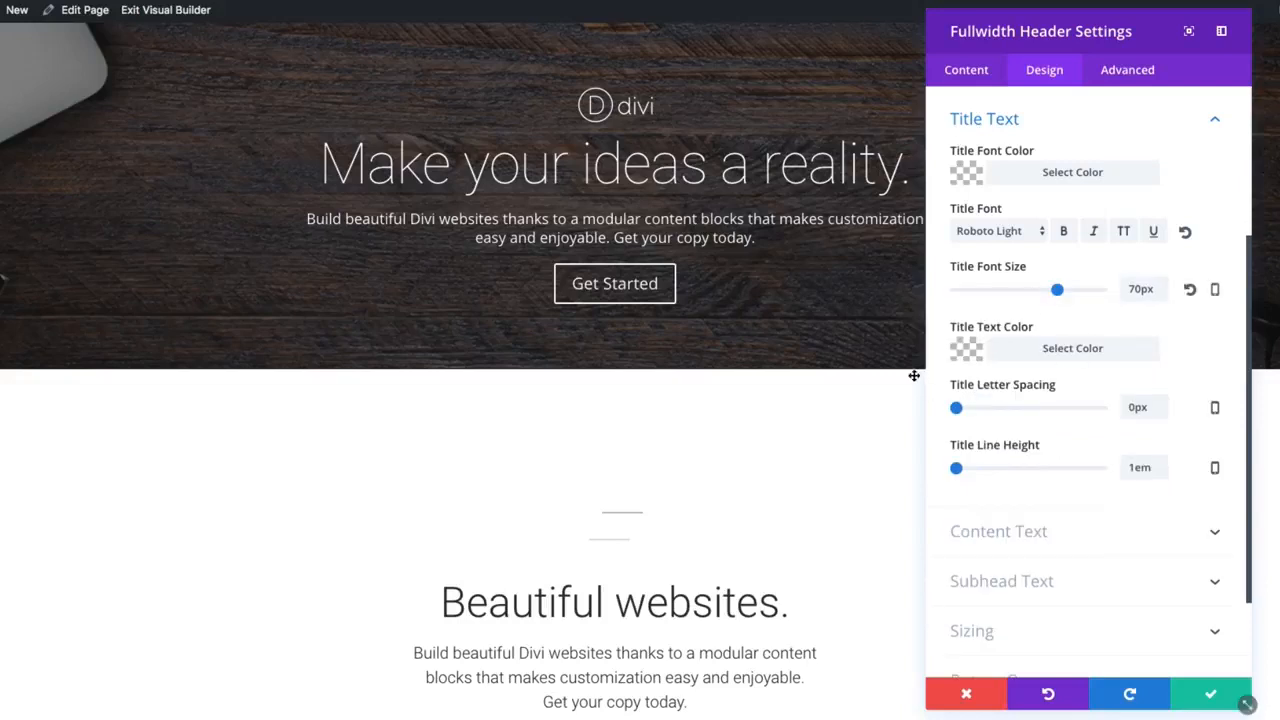
Step: Set the header's subhead font size to 20px
scroll(1045, 440, down, 1)
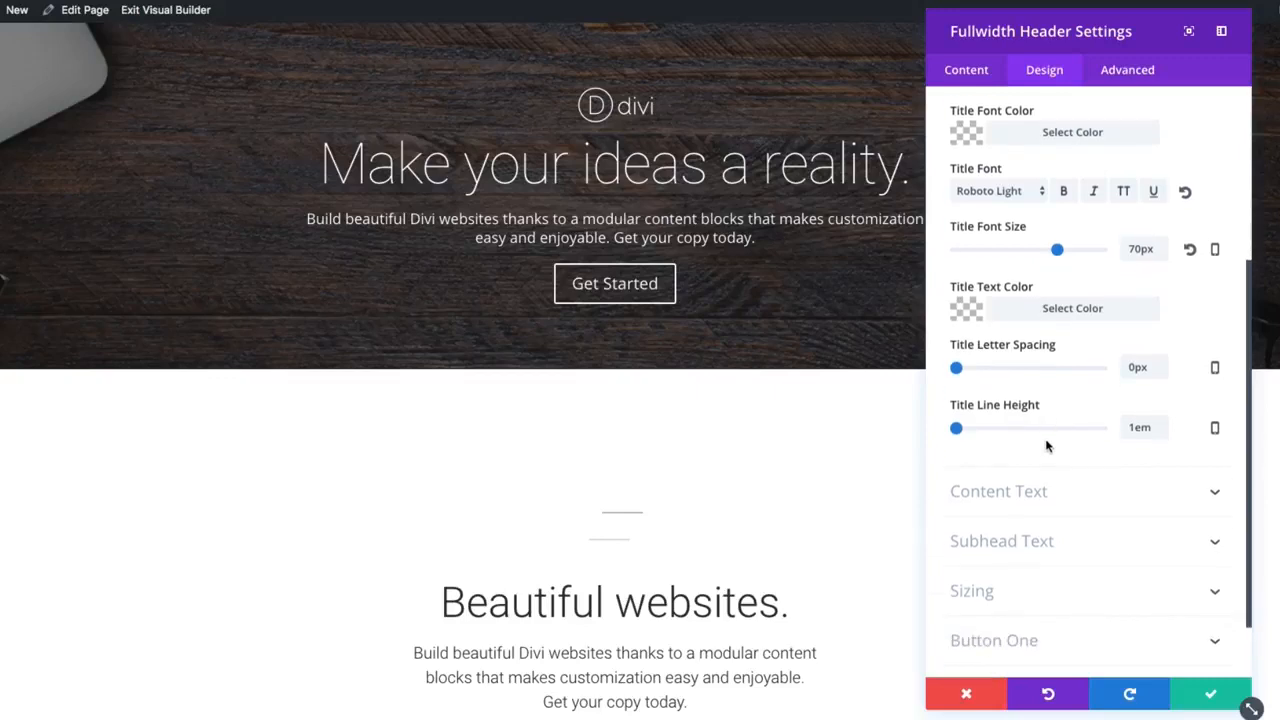
click(1026, 537)
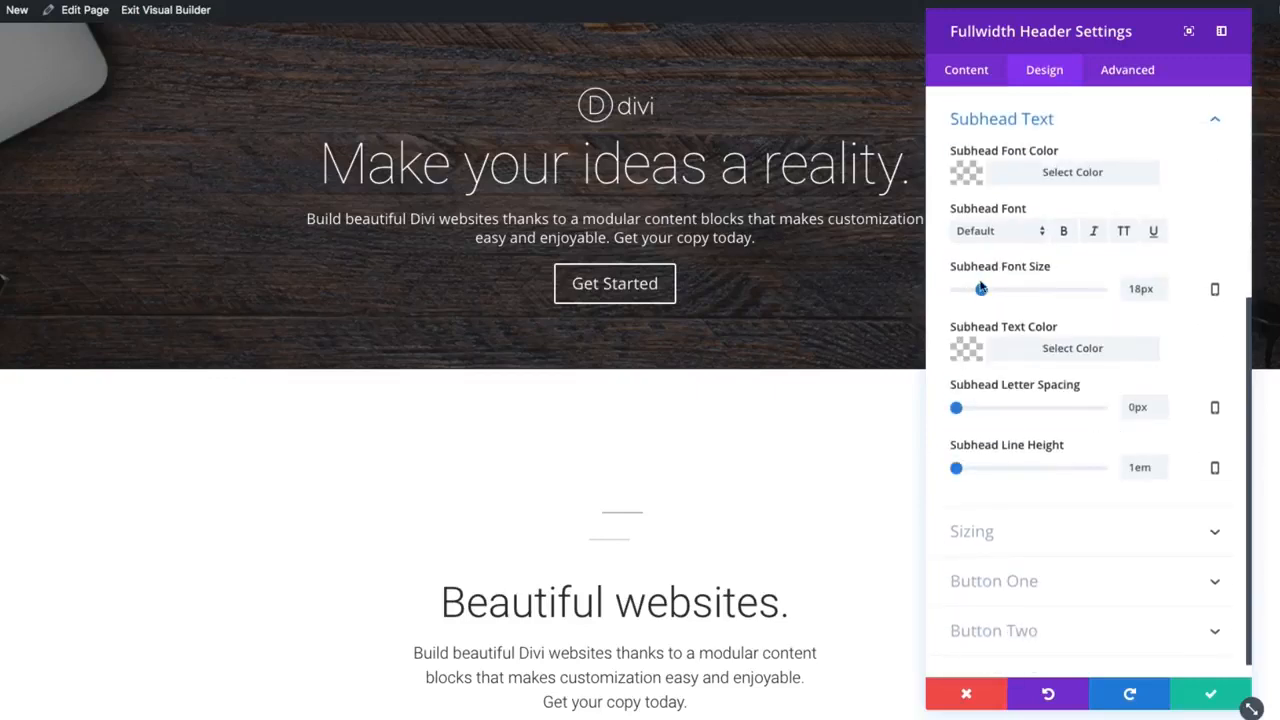
drag(980, 291, 985, 291)
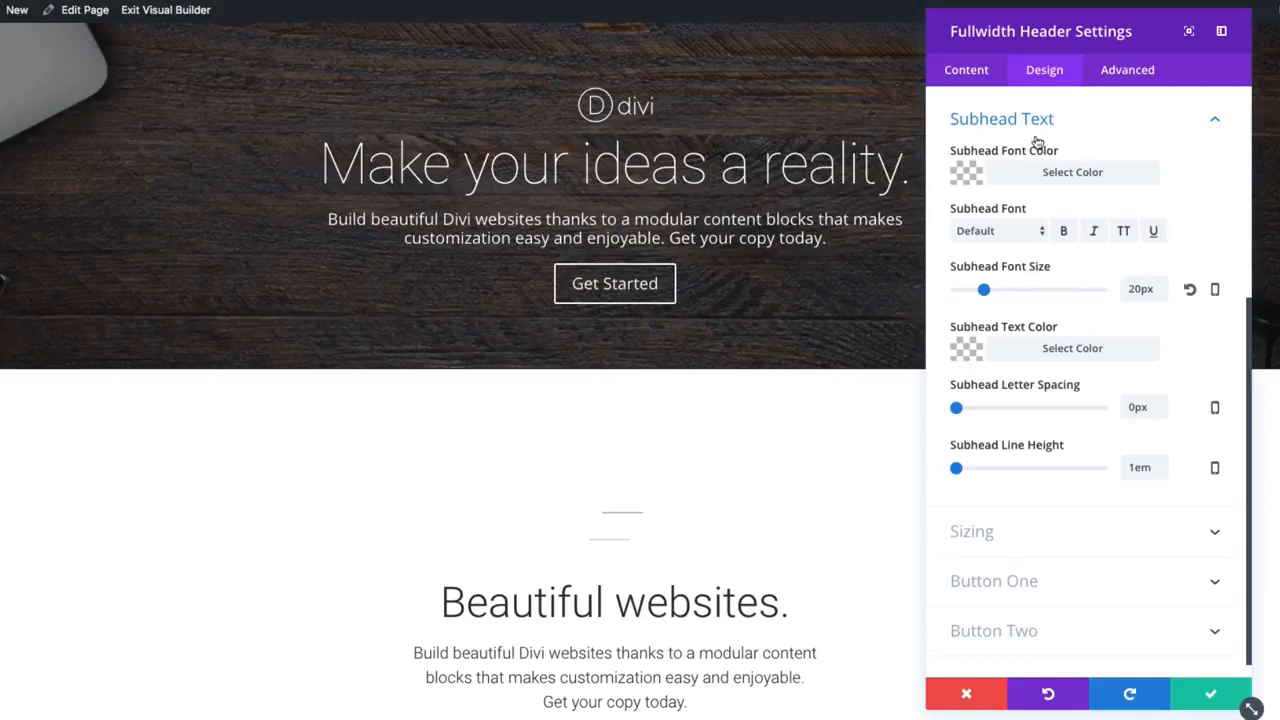
scroll(1040, 150, up, 3)
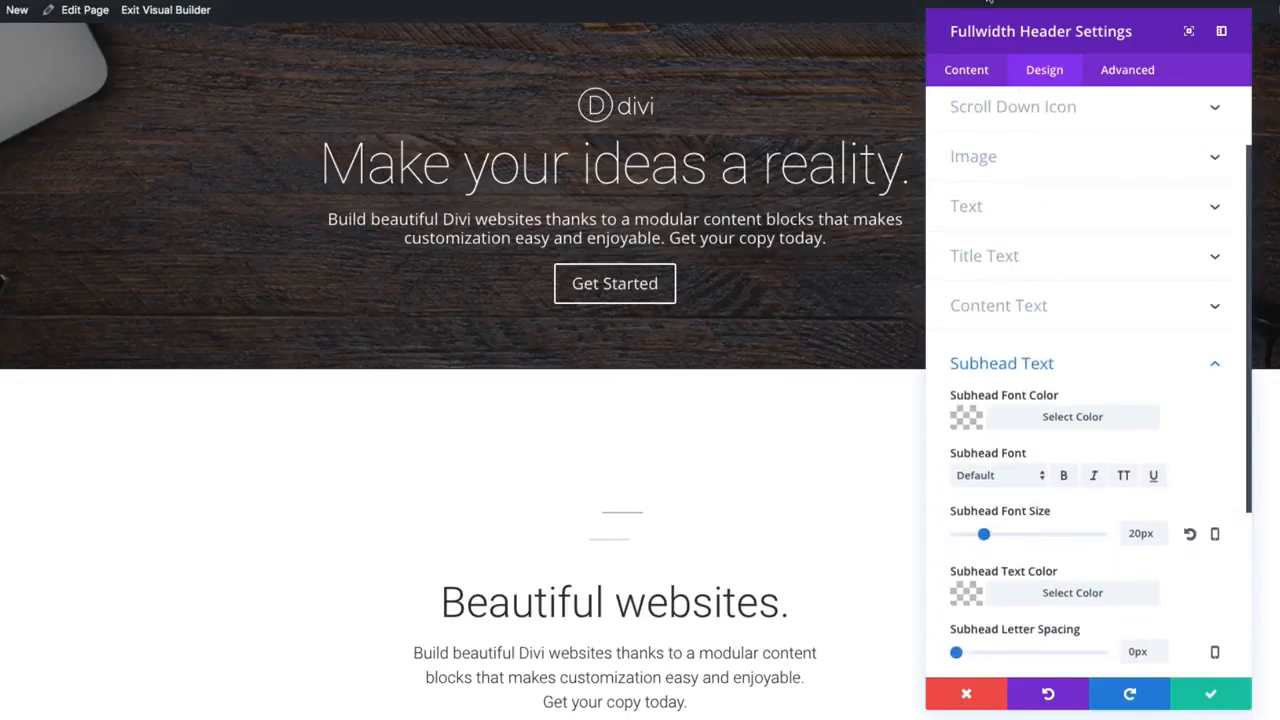
Step: Review the header's title and subheading text fields and its text max width option
click(981, 77)
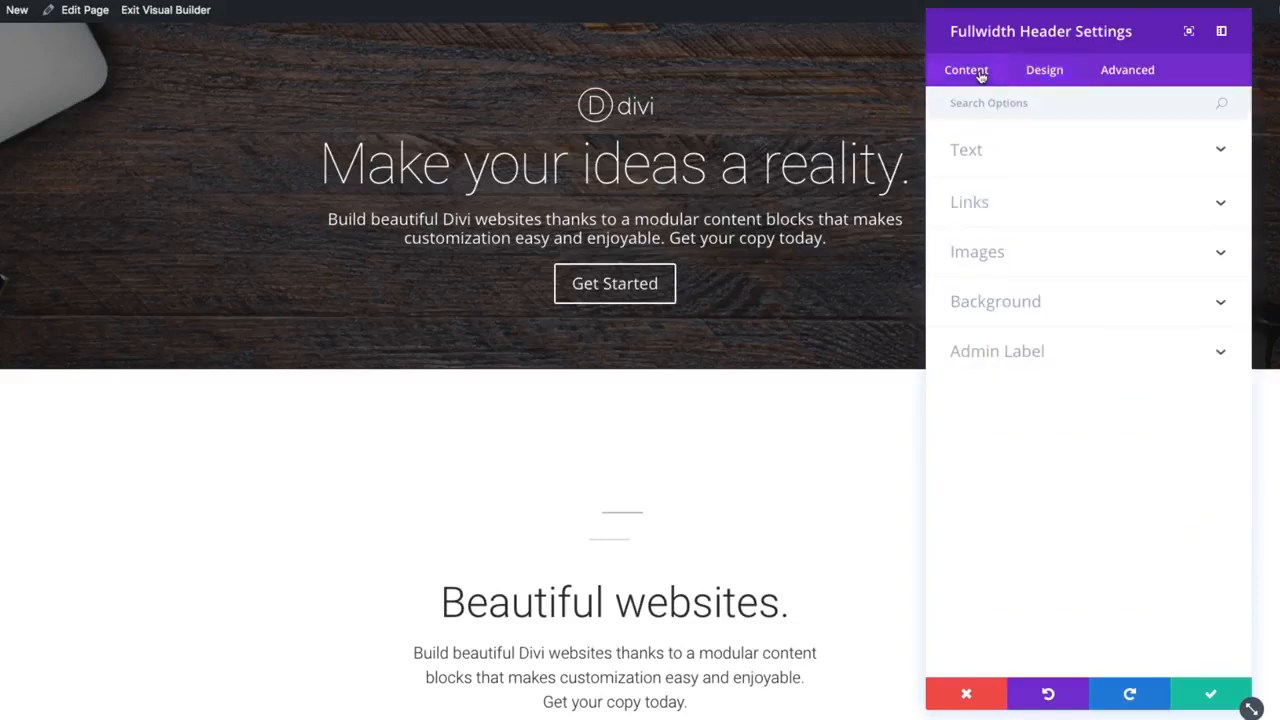
click(1017, 160)
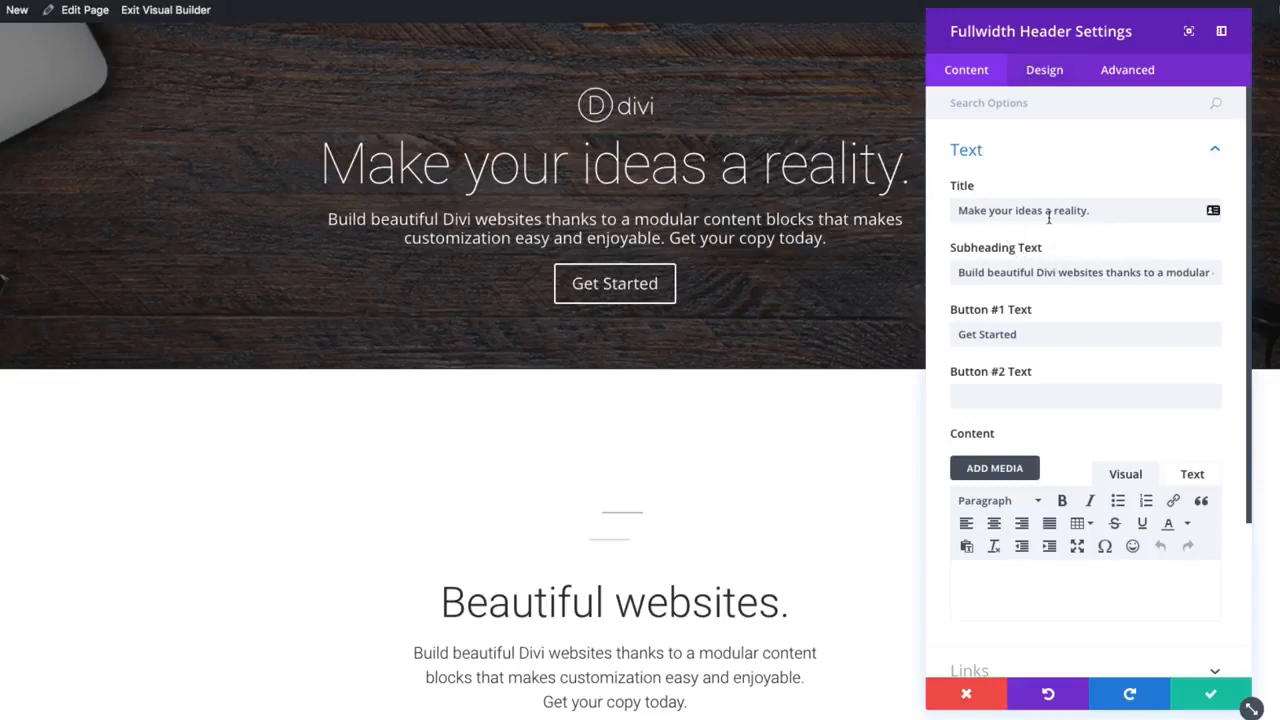
drag(1106, 210, 957, 210)
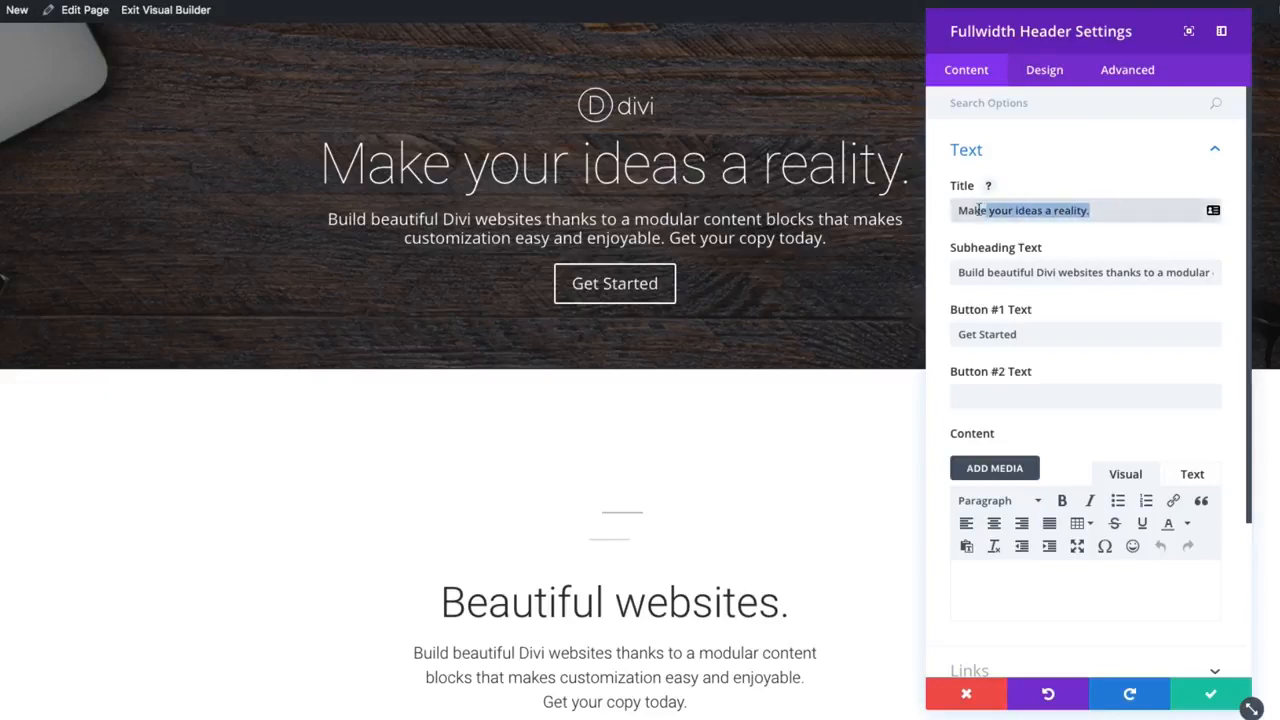
click(1167, 272)
click(1048, 80)
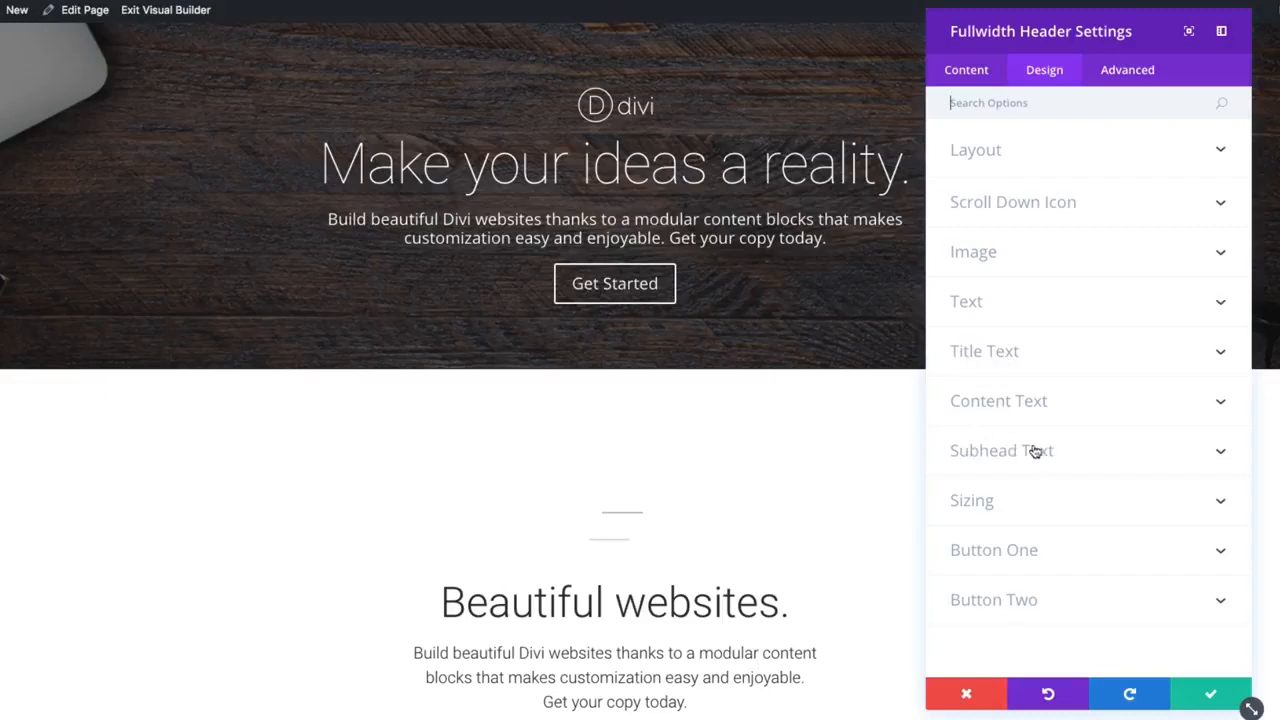
click(1046, 501)
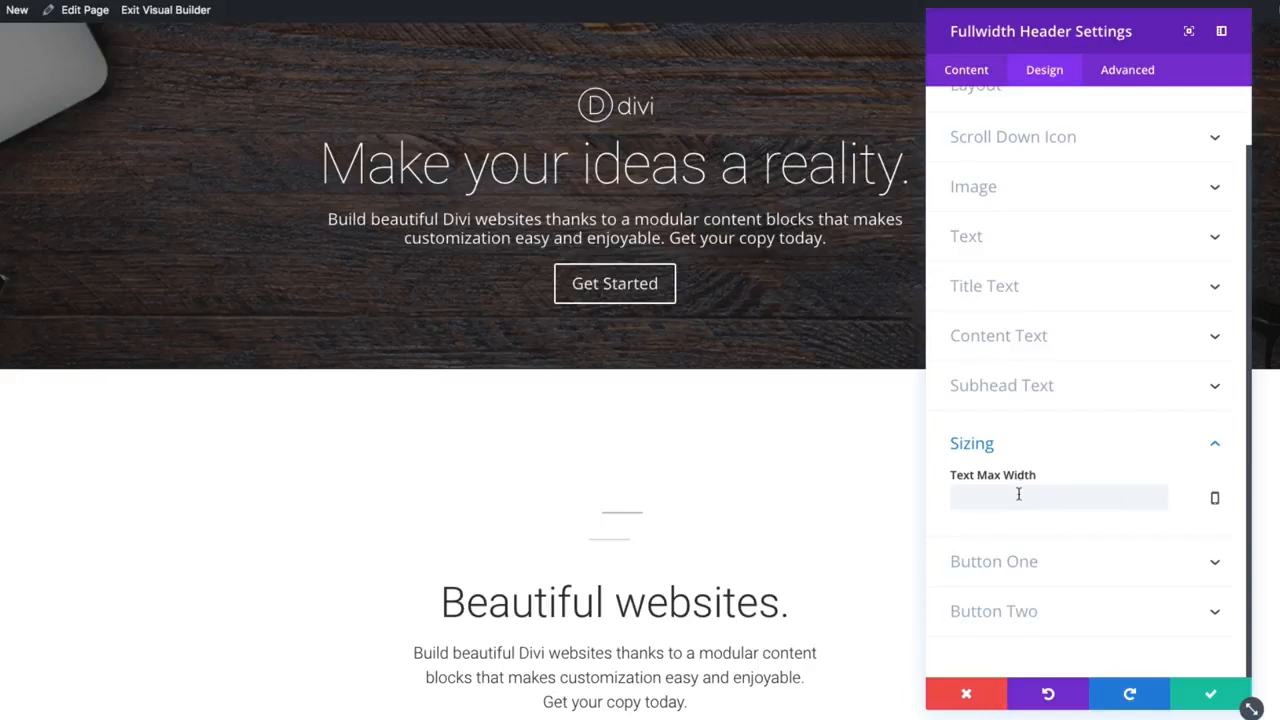
Step: Enable custom styles for Button One of the header and set its text color to yellow (#edf000)
click(1014, 580)
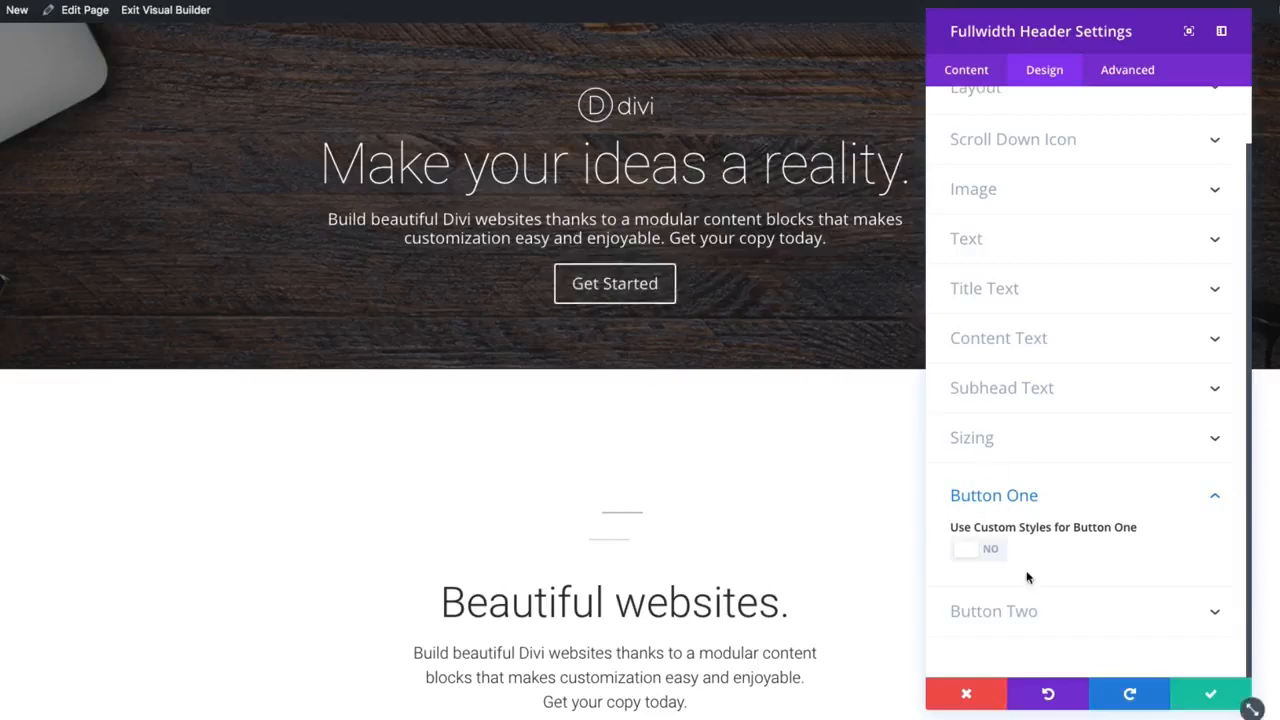
click(996, 552)
scroll(1030, 561, down, 3)
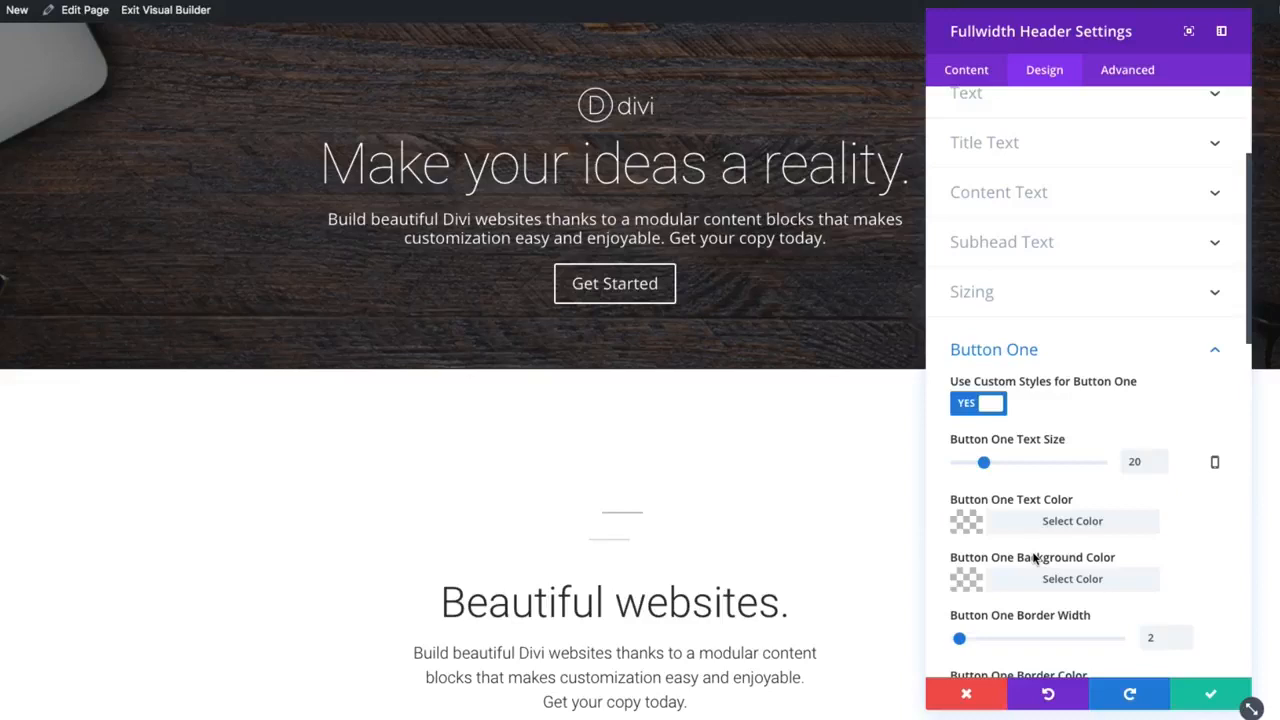
scroll(1014, 498, down, 5)
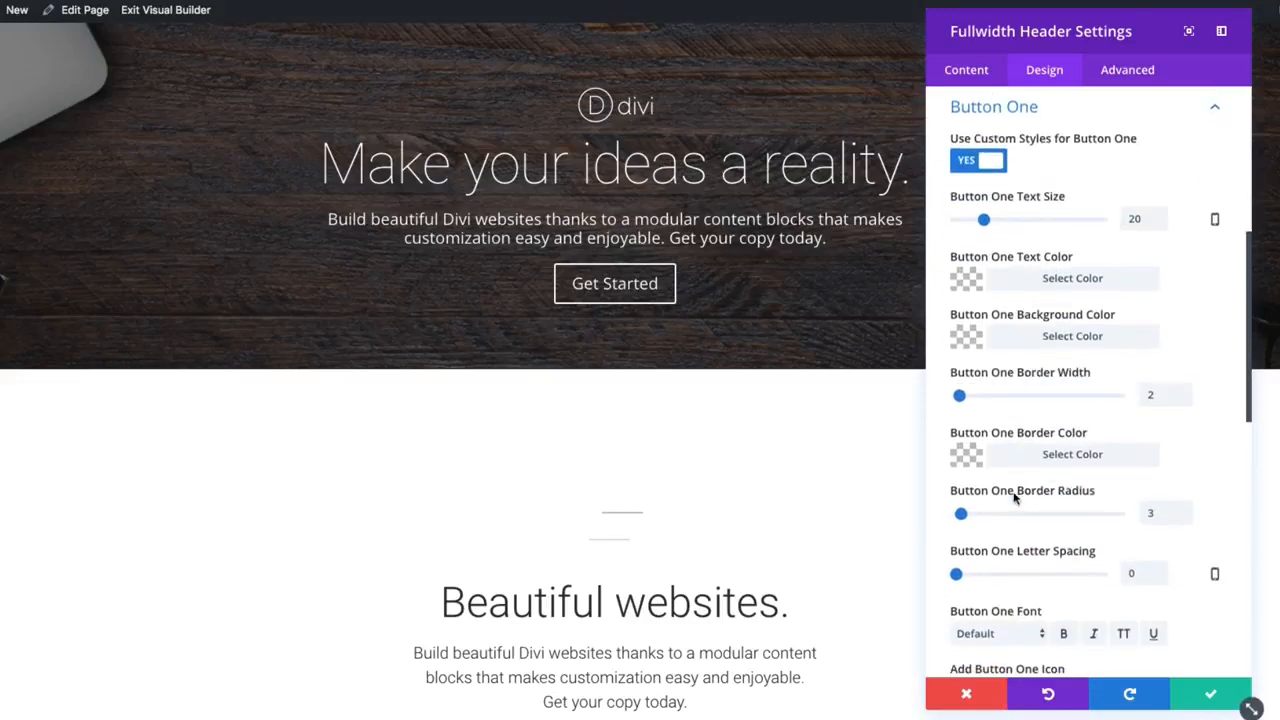
scroll(1020, 490, down, 5)
scroll(1020, 490, up, 6)
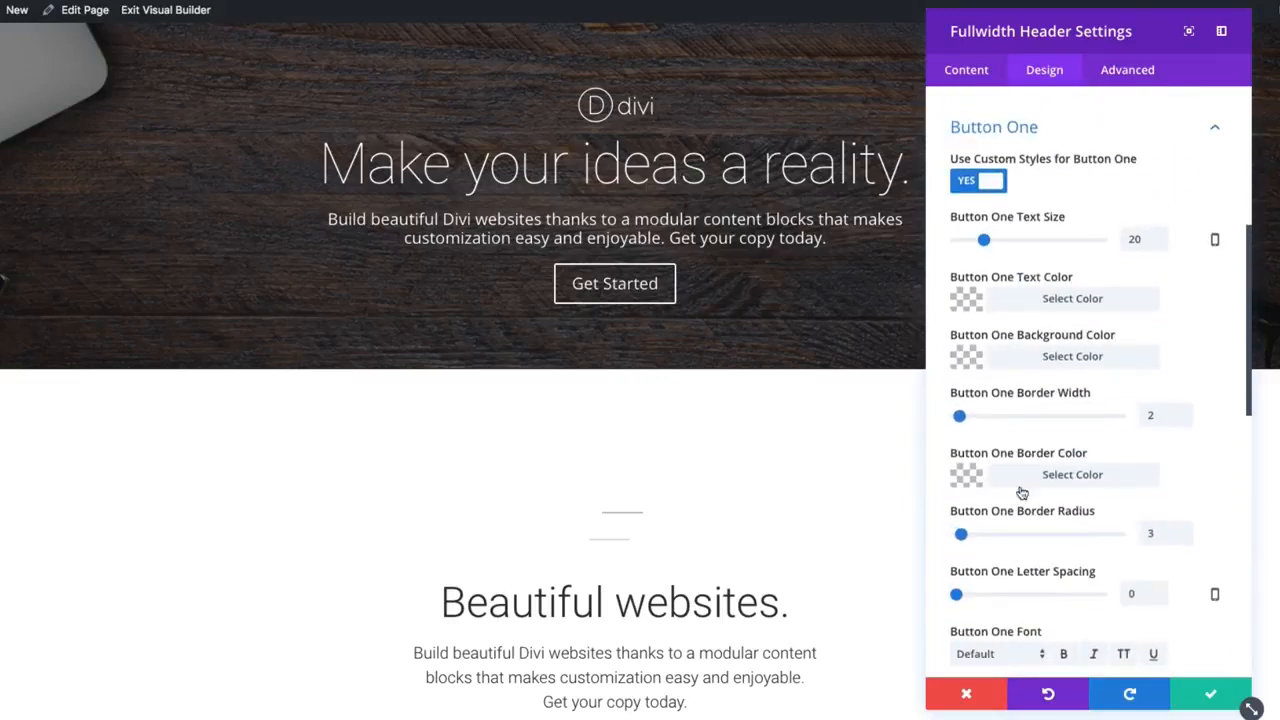
click(1051, 302)
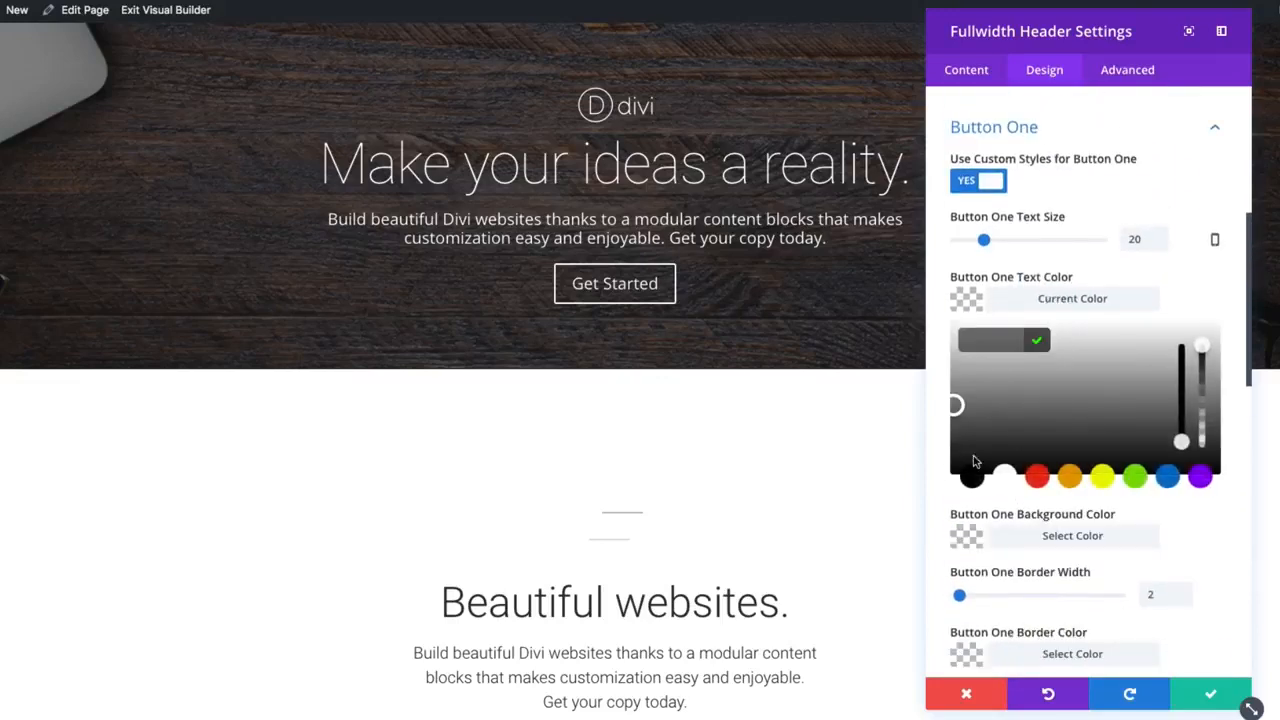
click(1102, 476)
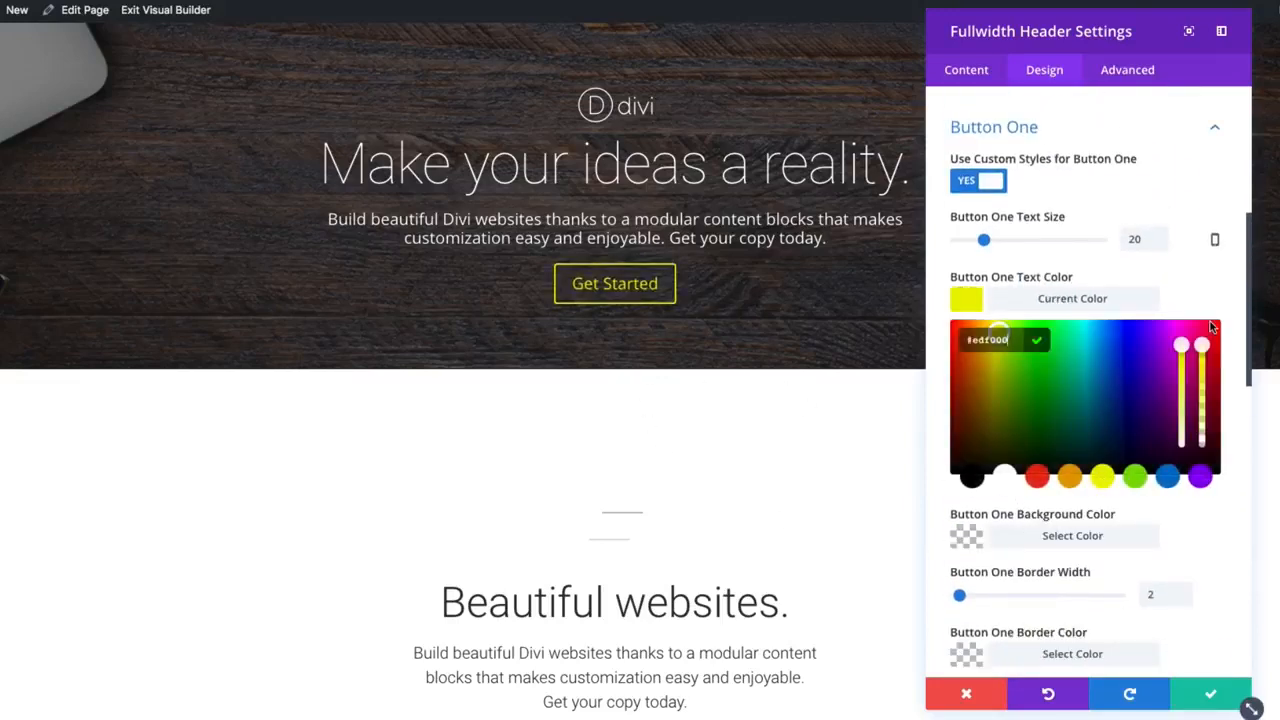
Step: Look through Button One's border, icon and hover options and save the header module's settings
scroll(1150, 420, down, 10)
scroll(1083, 507, down, 3)
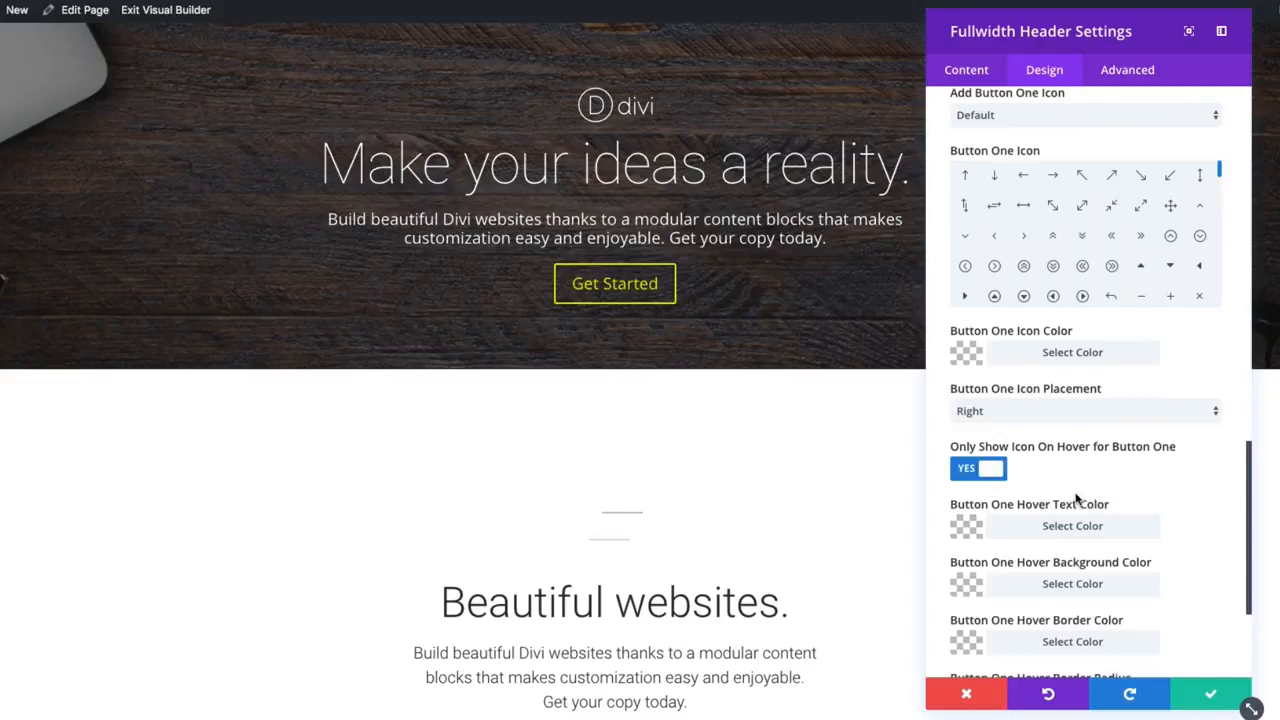
scroll(1076, 497, down, 2)
scroll(1076, 497, up, 10)
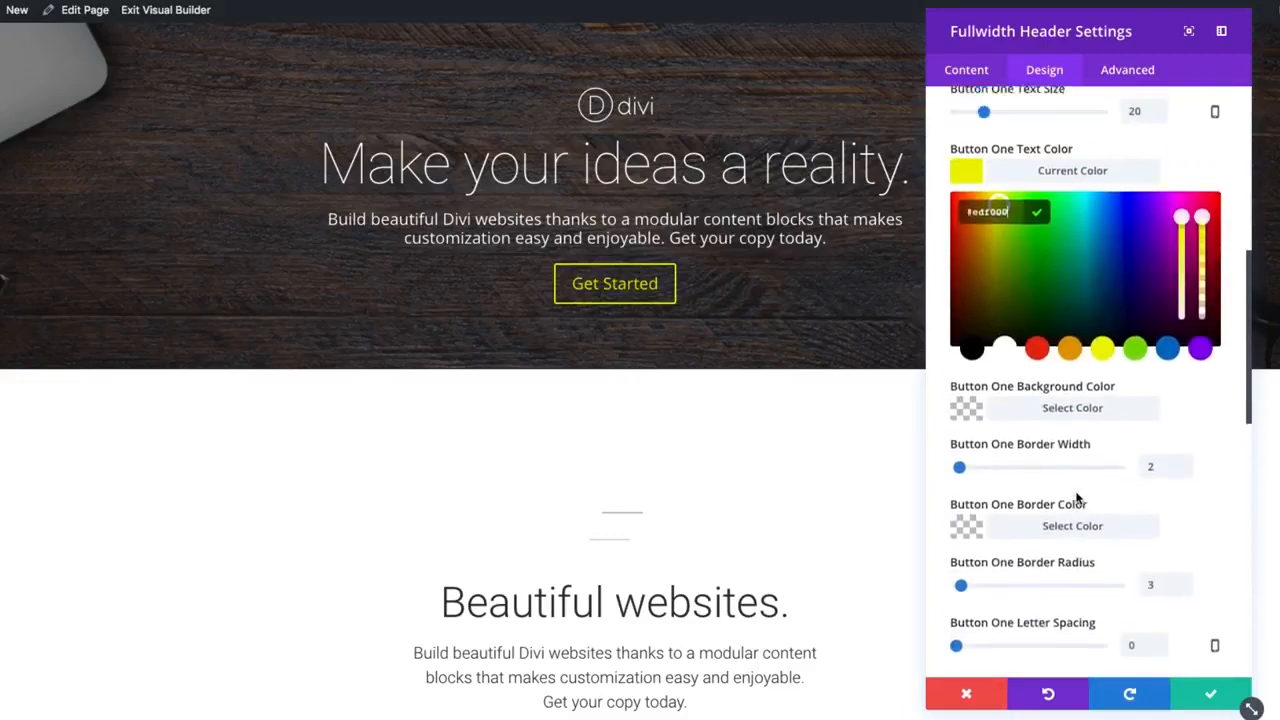
scroll(1077, 497, up, 1)
click(1075, 228)
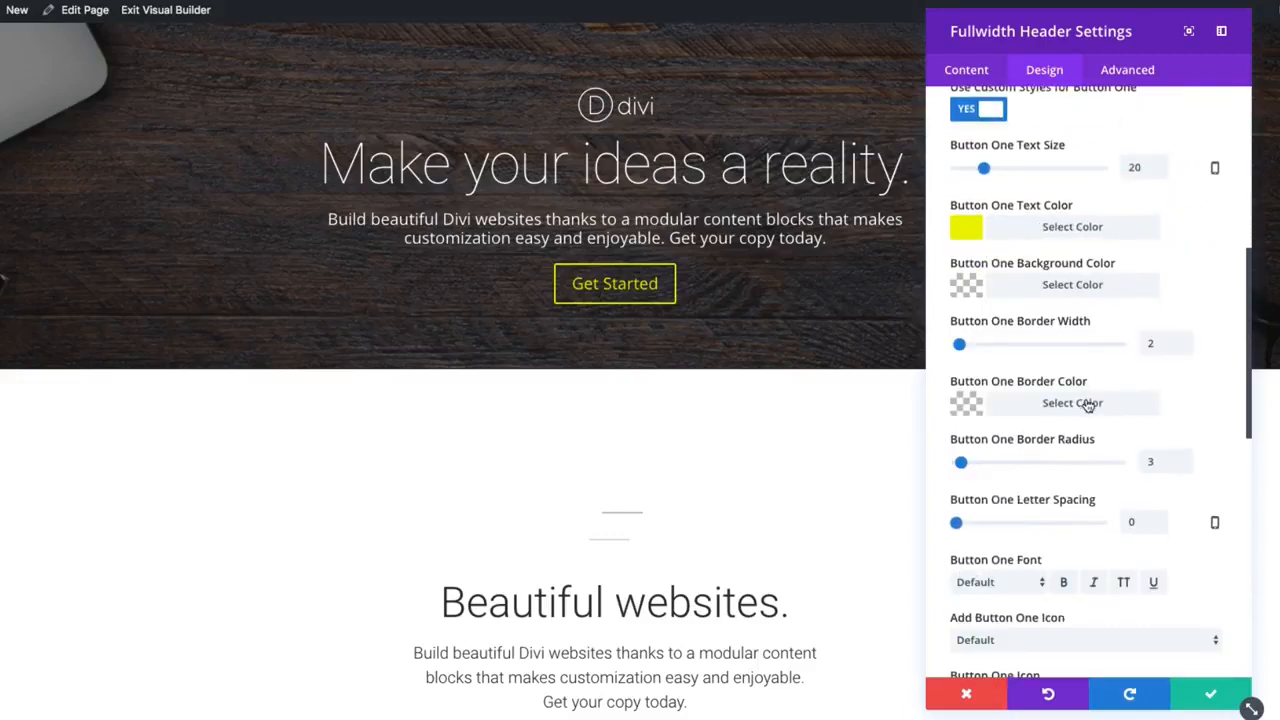
scroll(1088, 405, down, 4)
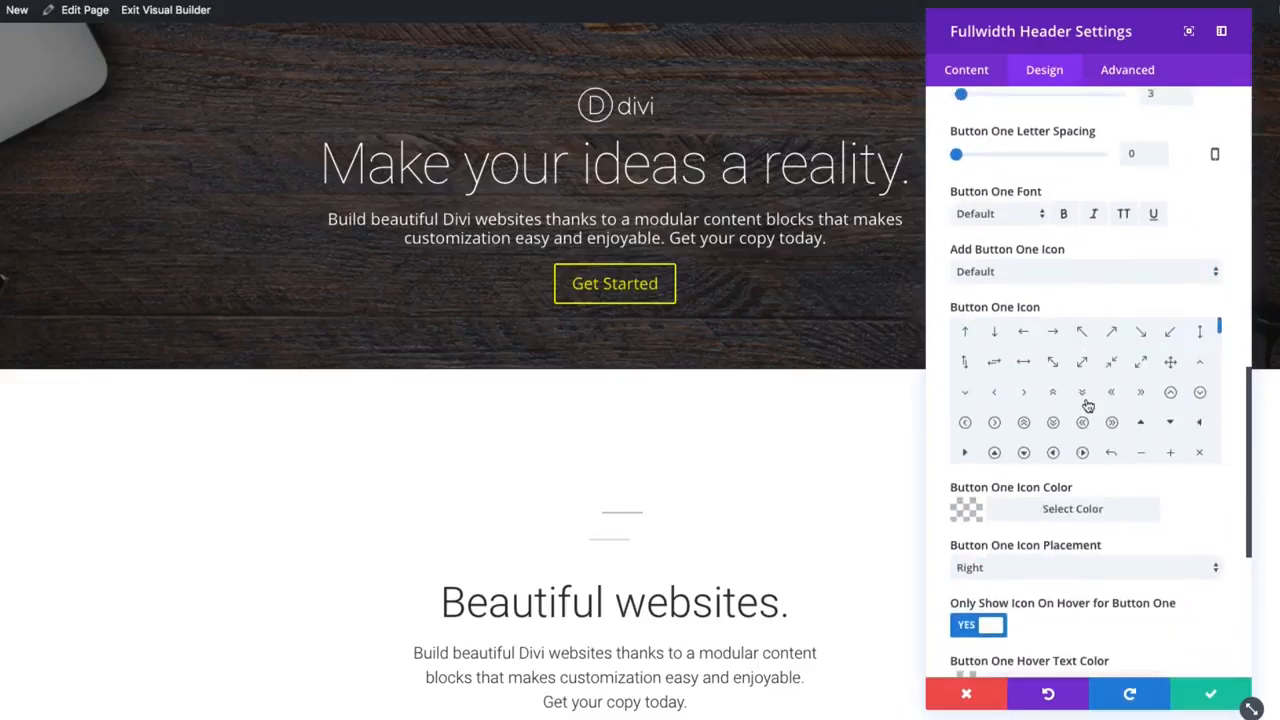
click(1212, 694)
Step: Open the design sizing options of the row holding the Consultation, Research, Design and Build columns
scroll(1197, 620, down, 3)
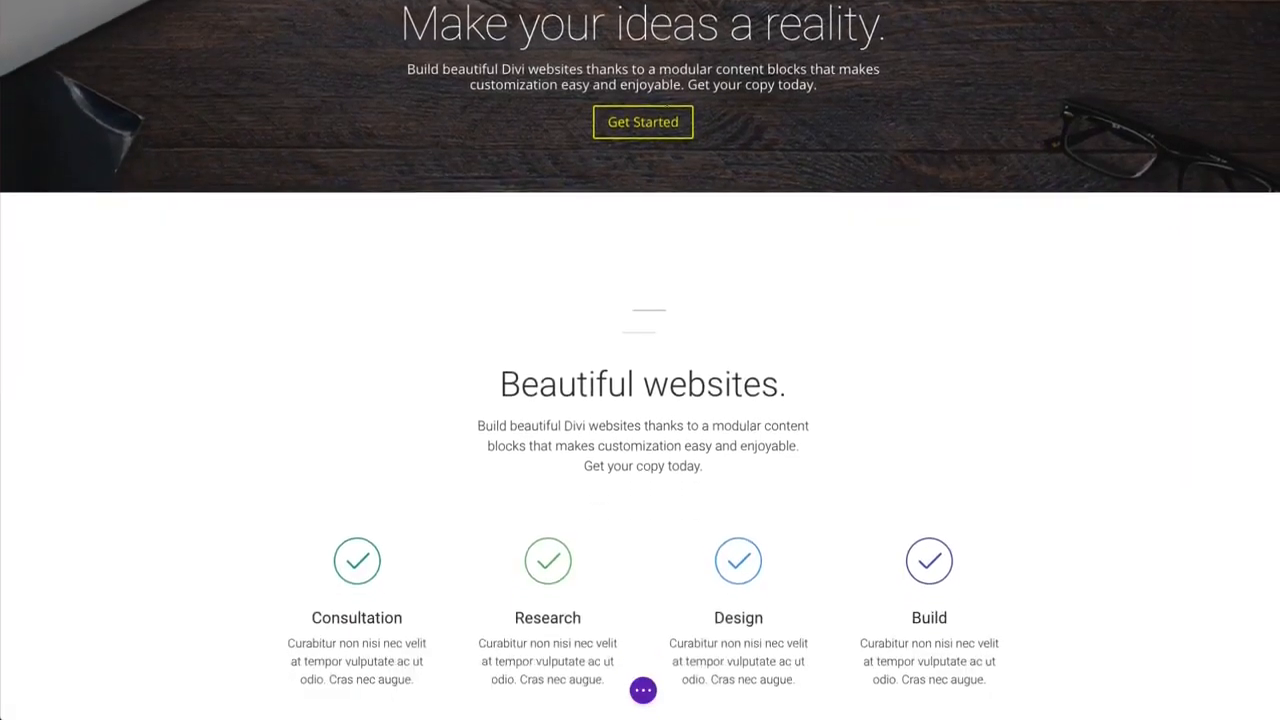
scroll(569, 408, down, 3)
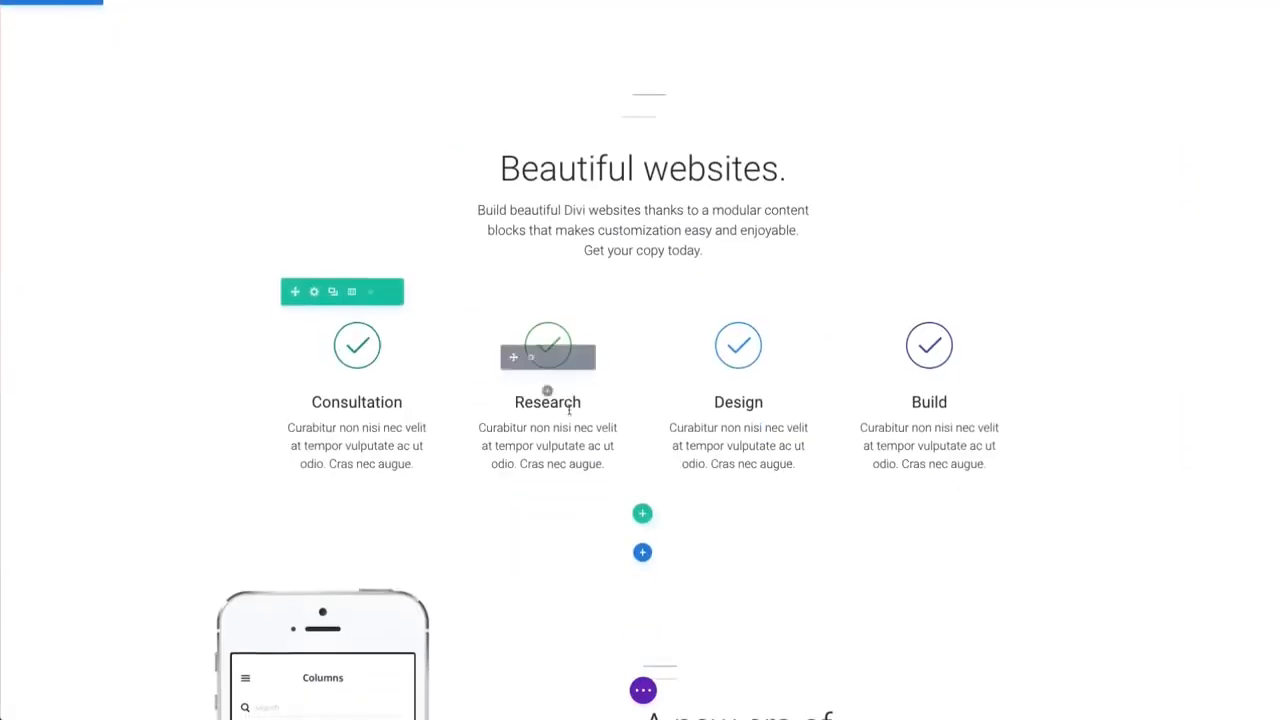
click(315, 292)
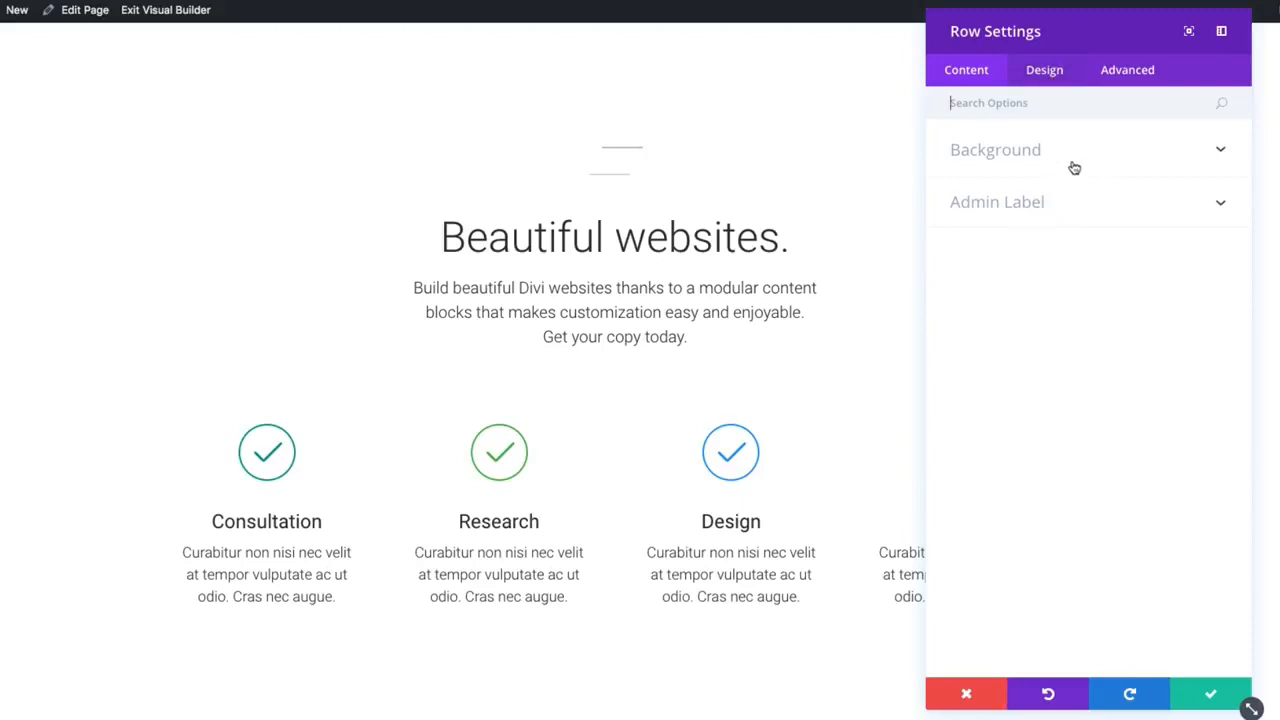
click(1045, 70)
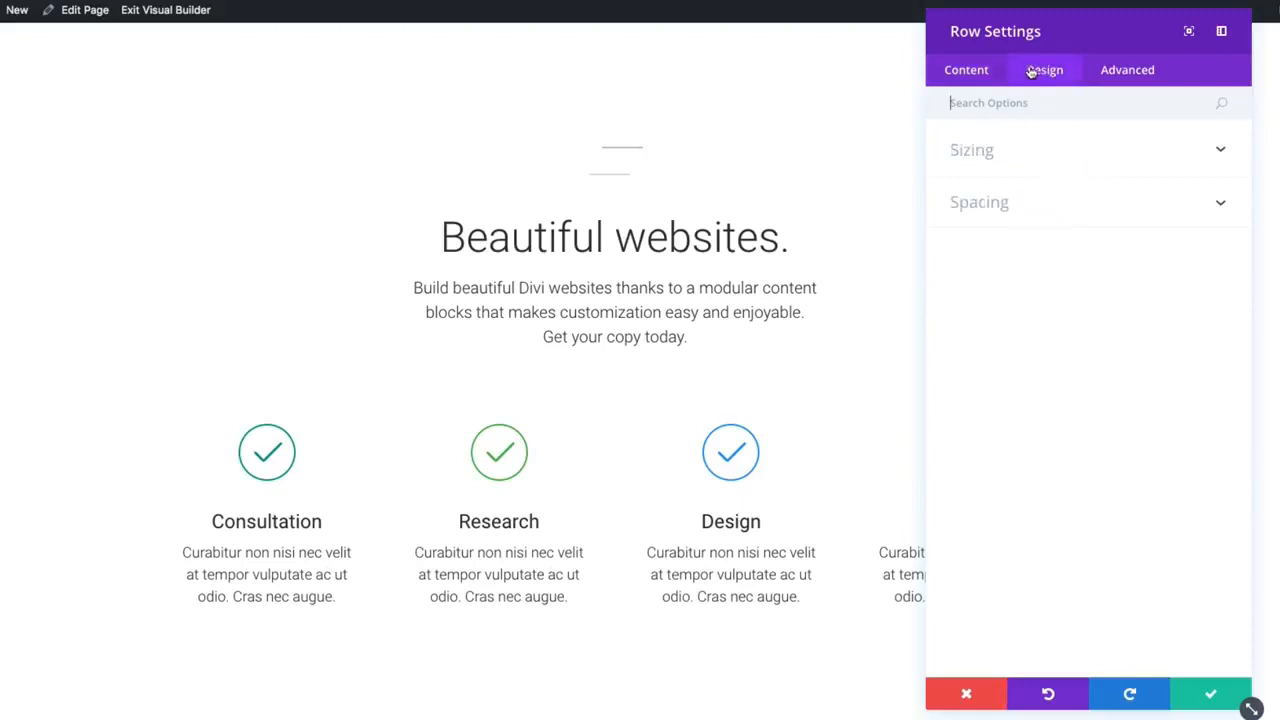
click(1000, 165)
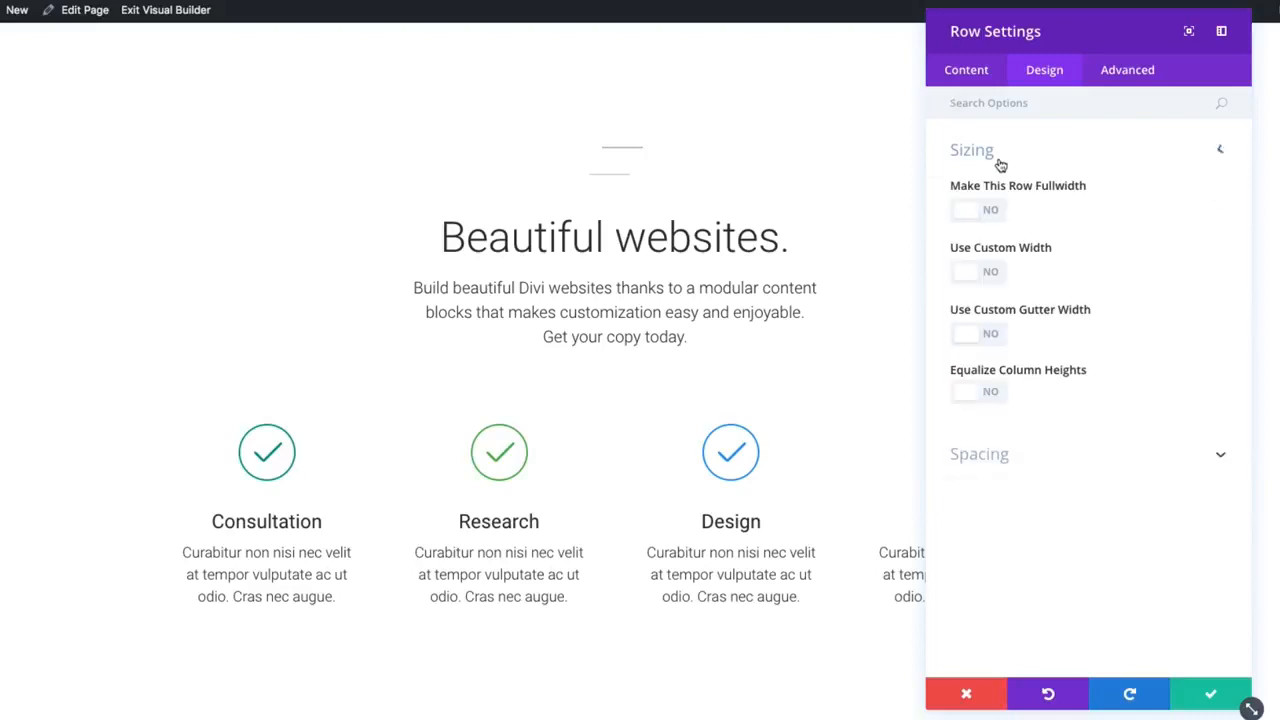
Step: Try making the four-column row fullwidth and switch the option back off
click(991, 213)
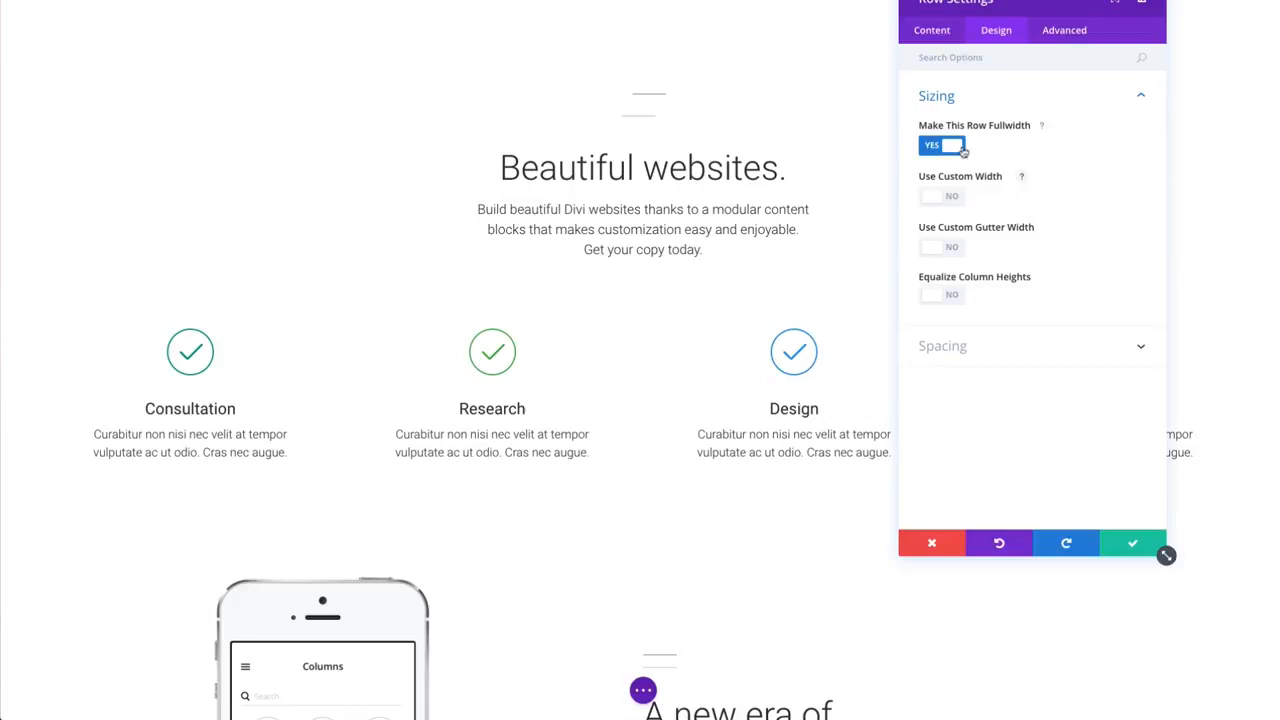
click(960, 147)
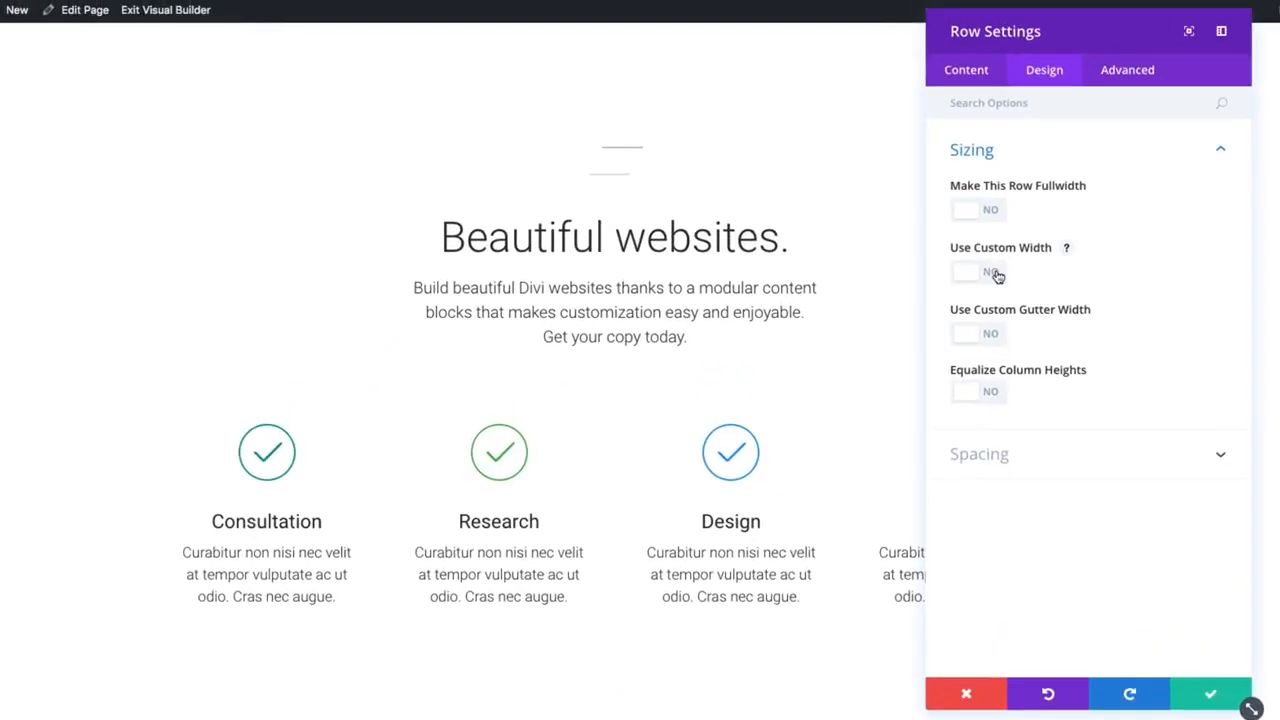
Step: Enable a custom width for the row, try 936px, and reset the width to its default
click(997, 276)
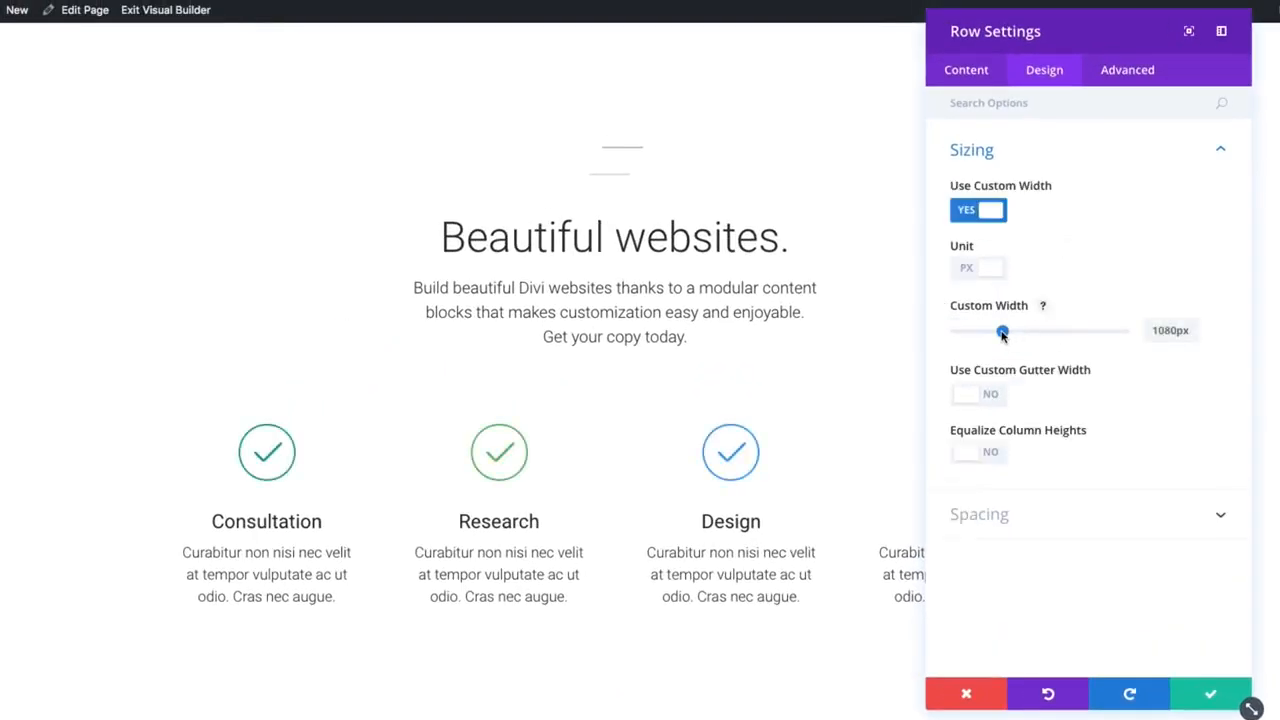
mouse_move(1002, 335)
mouse_down()
mouse_move(964, 337)
mouse_move(990, 333)
mouse_up()
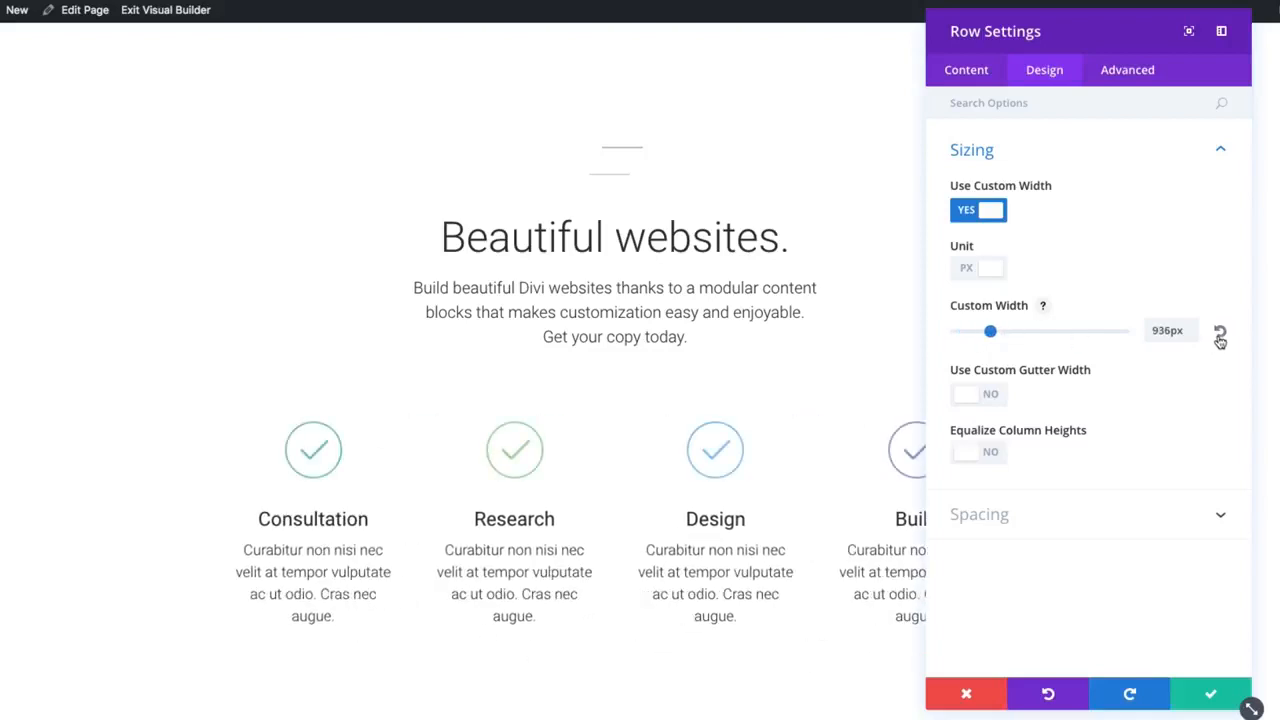
click(1220, 336)
Step: Enable a custom gutter width for the row, try values 2 and 1, and set it to 3
click(996, 398)
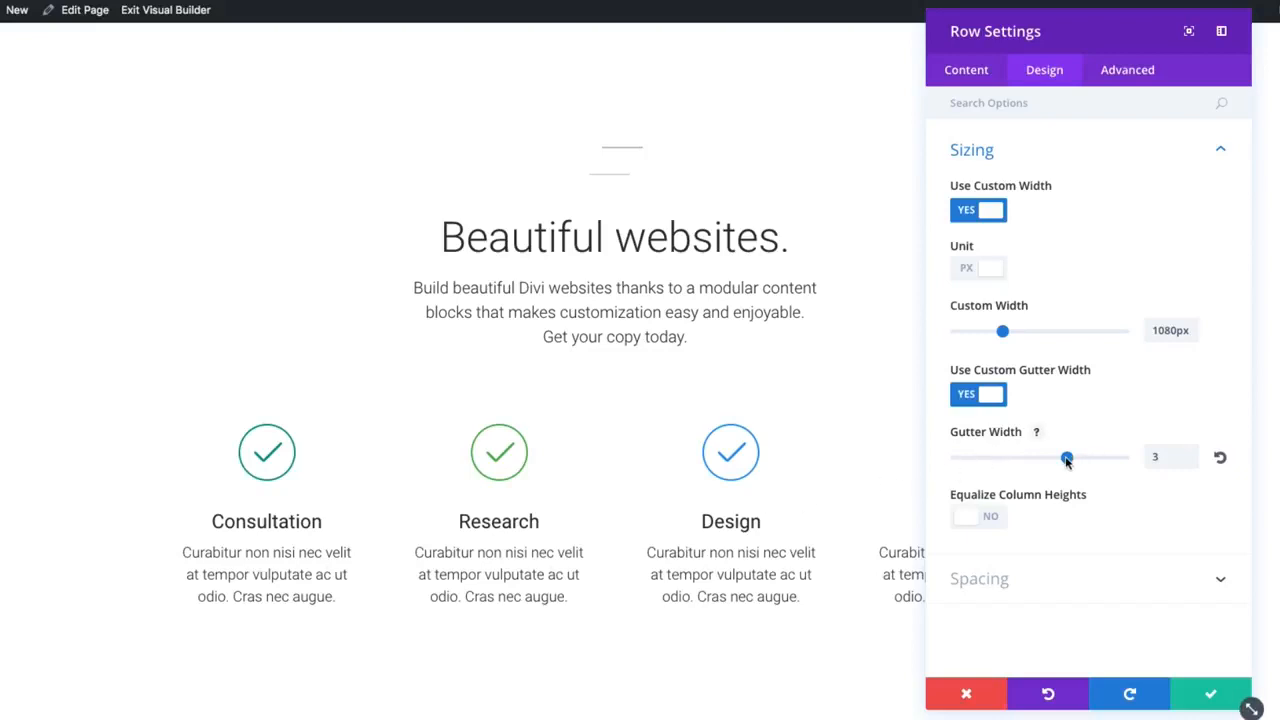
drag(1064, 461, 1017, 460)
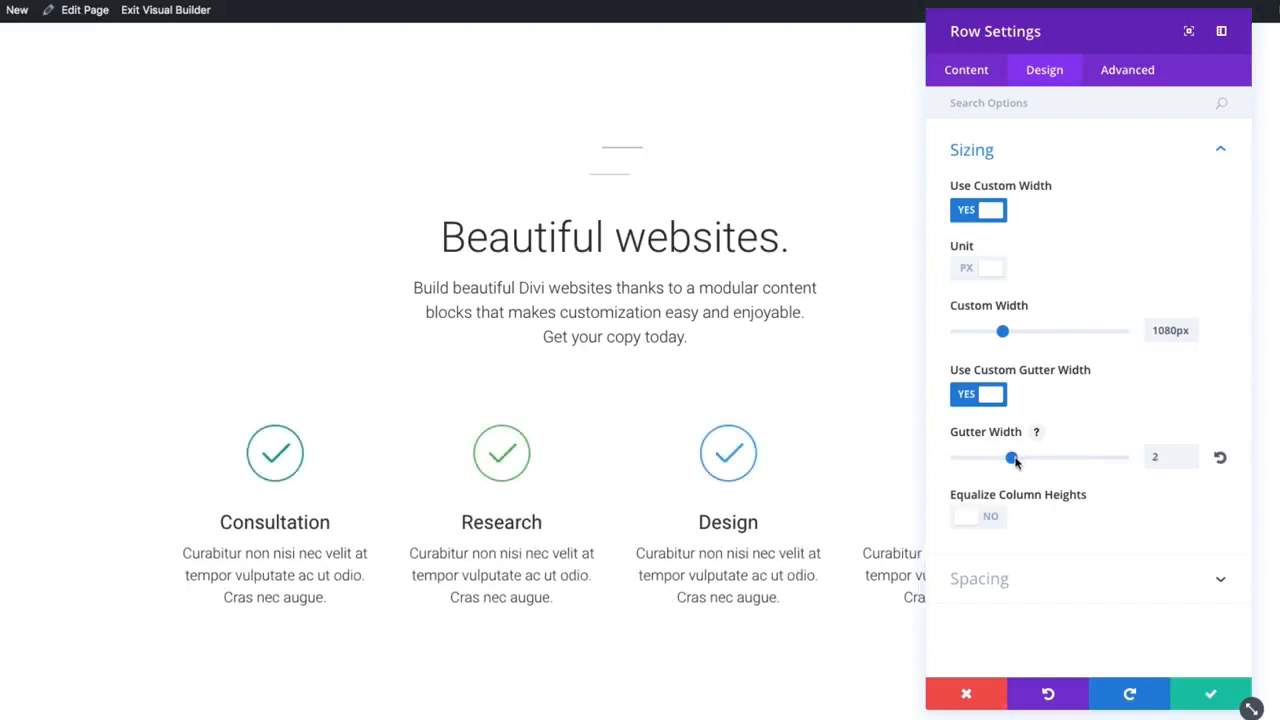
click(955, 463)
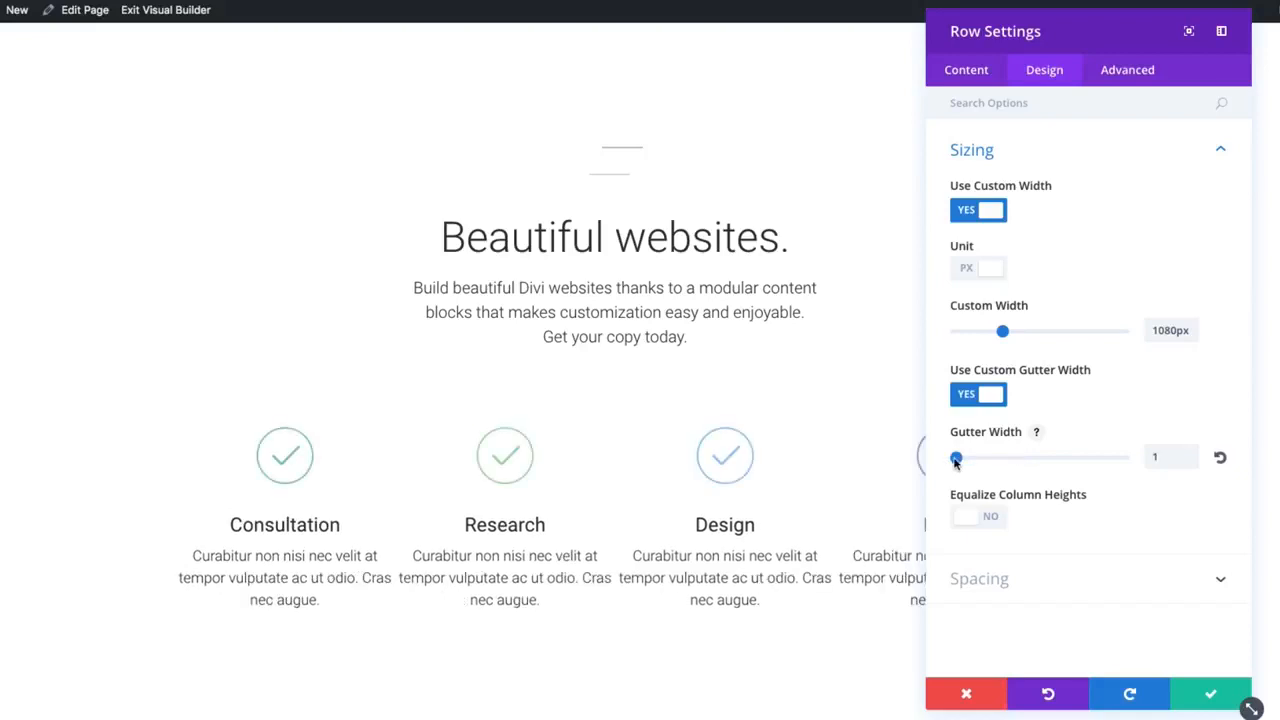
drag(981, 462, 1066, 459)
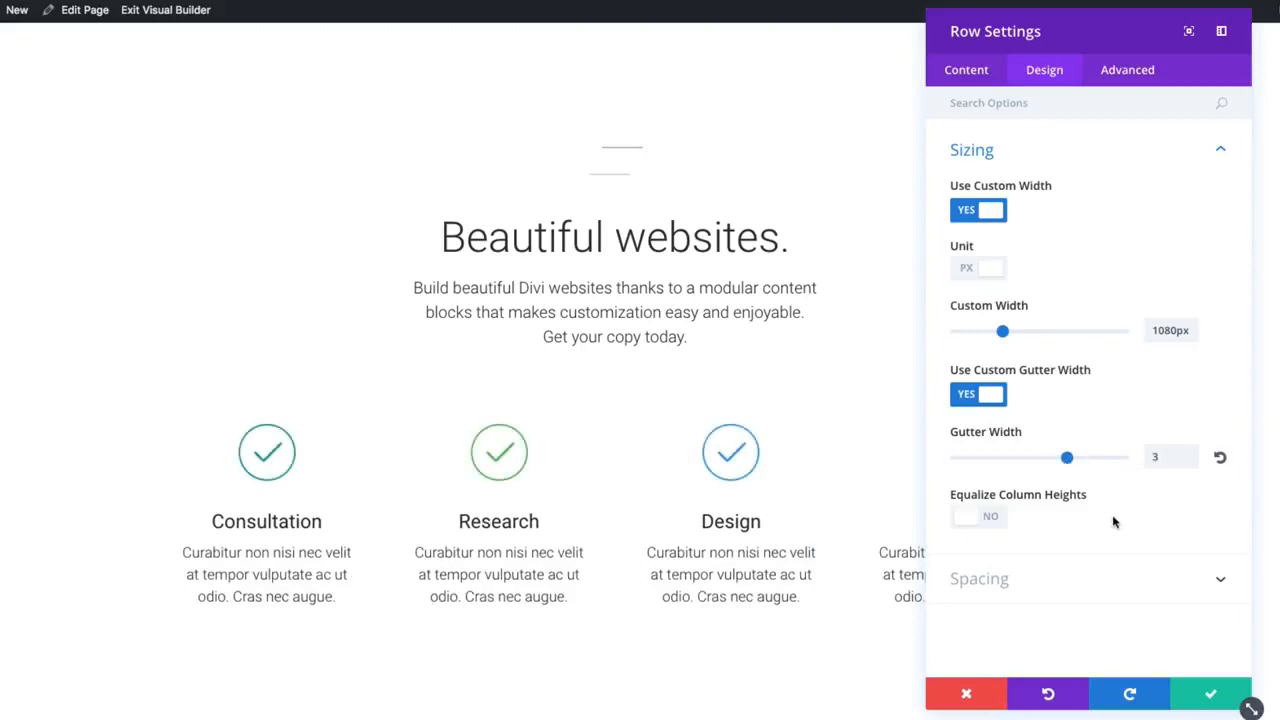
Step: Set the top custom padding of the row's Column 1 to 100px and look over the other columns' padding options
click(1057, 578)
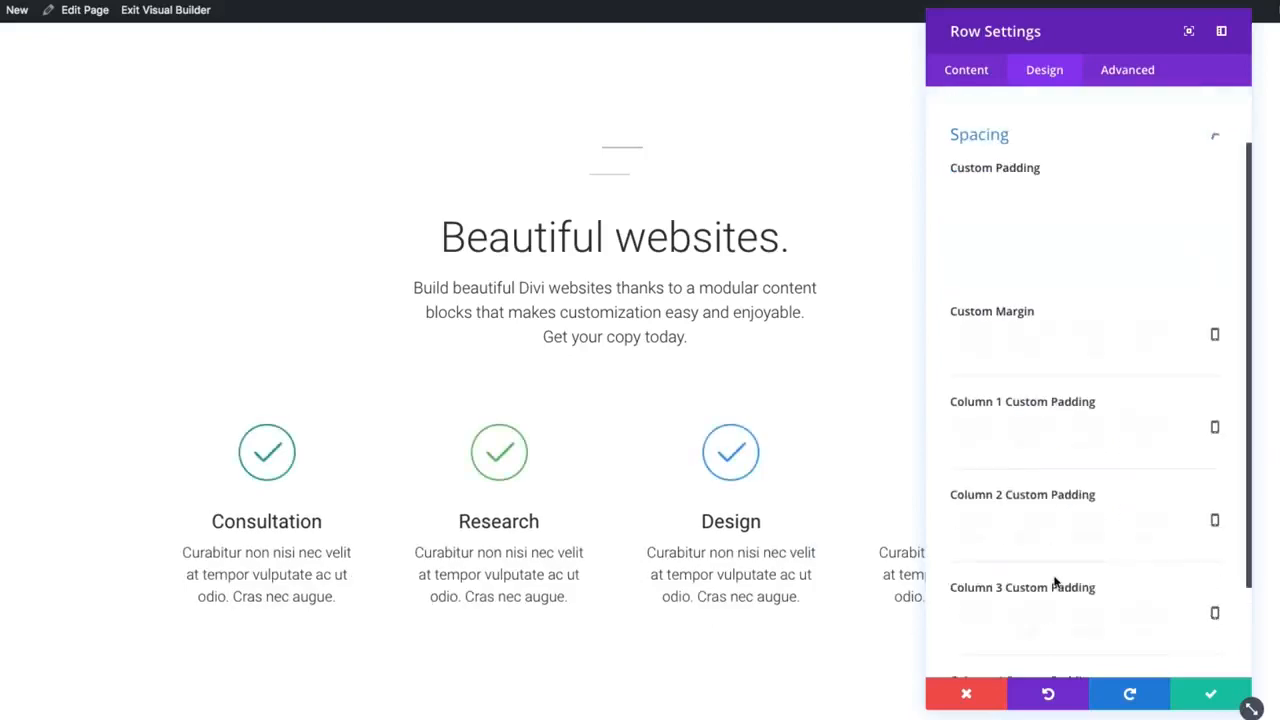
scroll(1113, 442, up, 2)
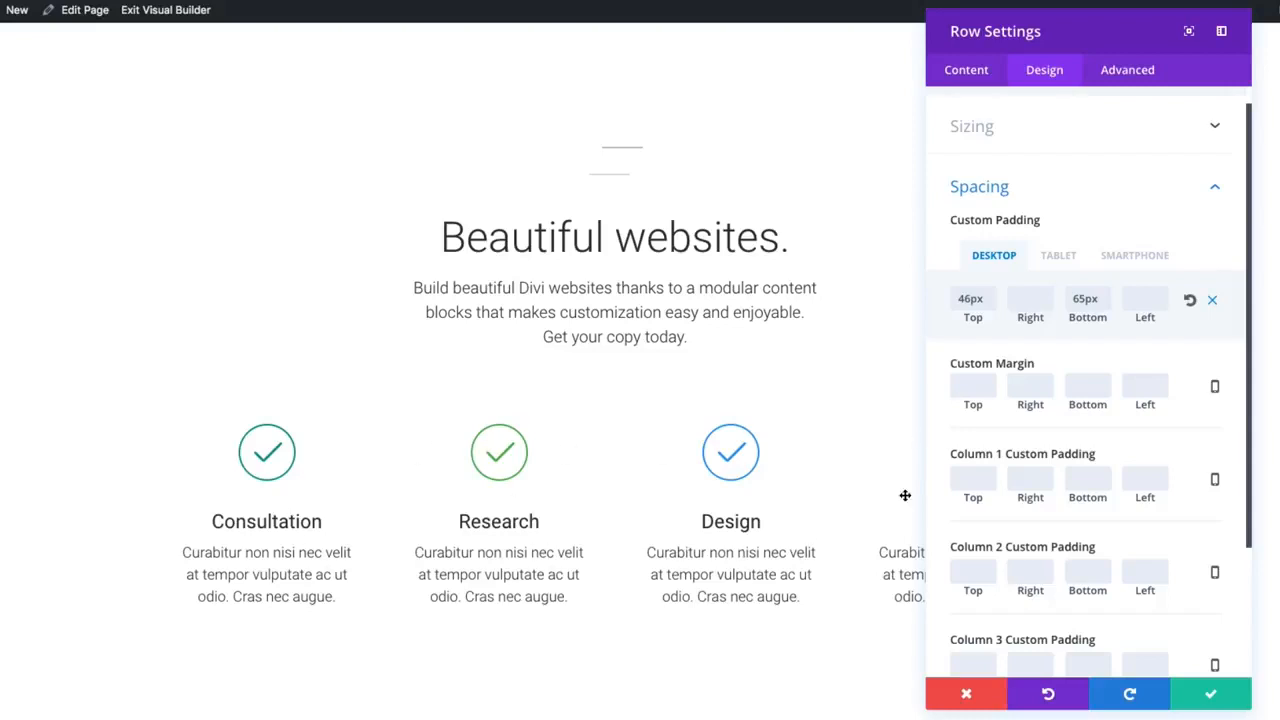
scroll(991, 437, down, 2)
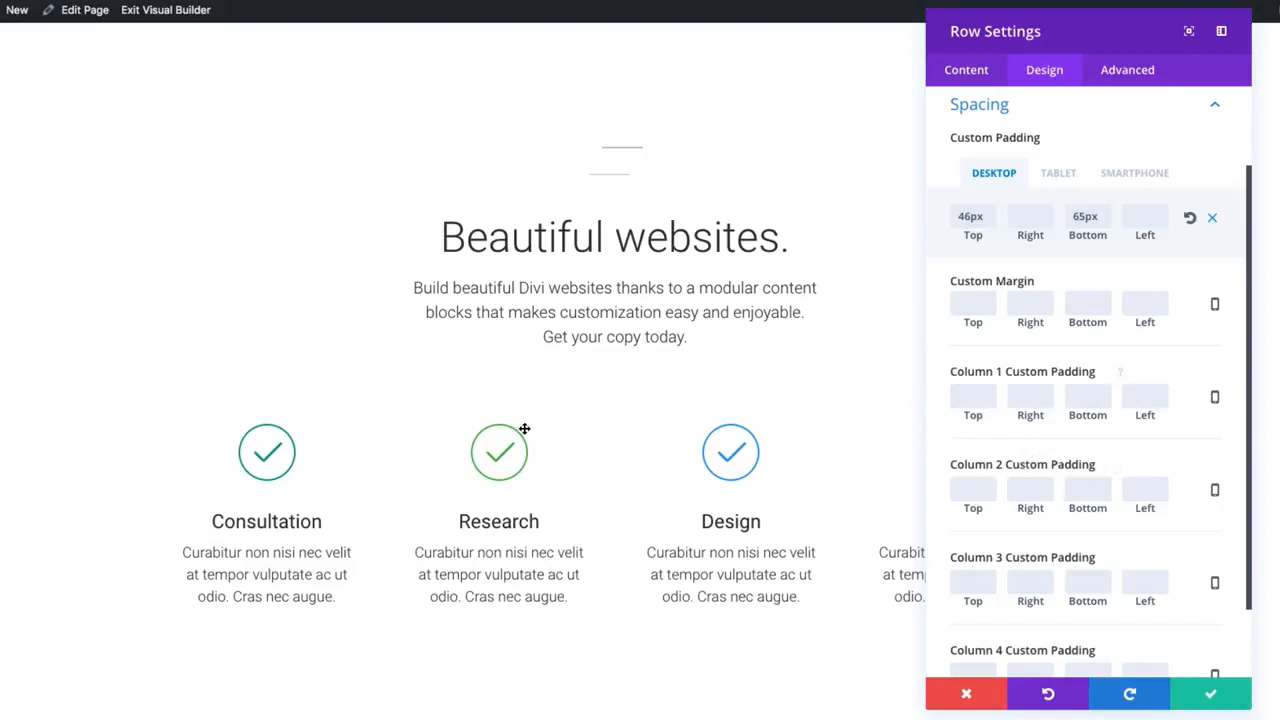
click(976, 402)
text(100)
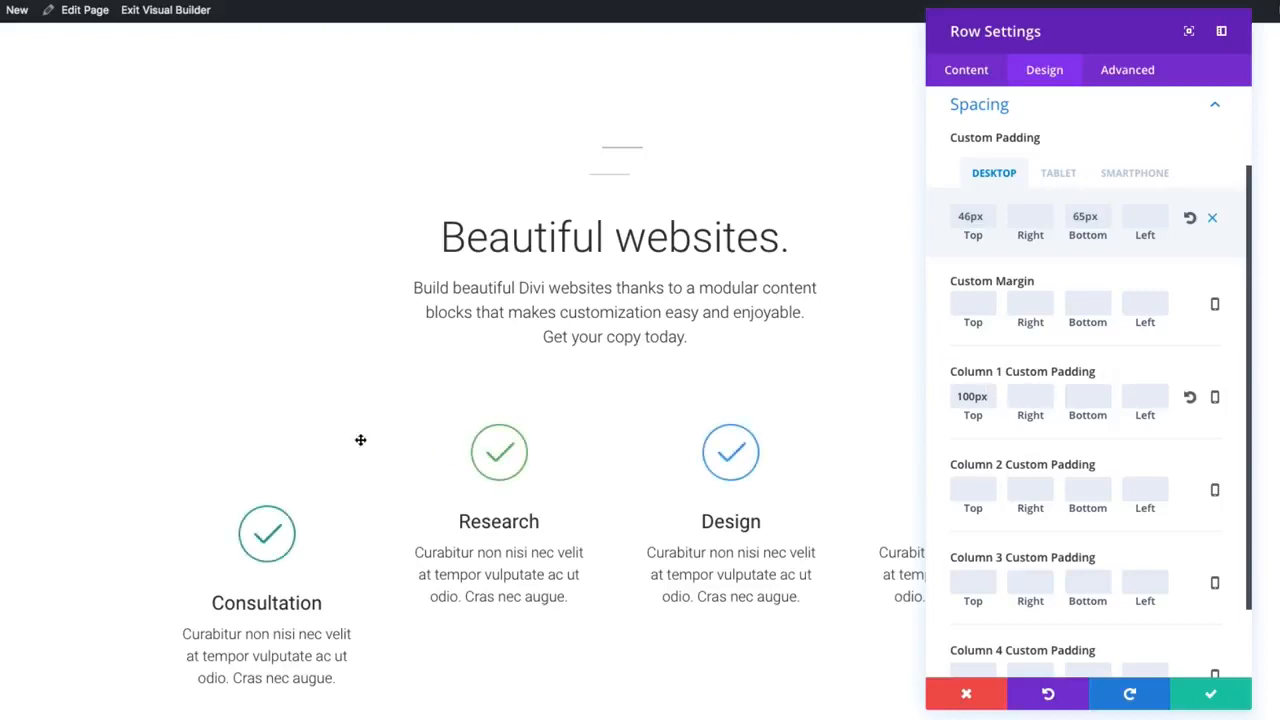
scroll(257, 494, down, 1)
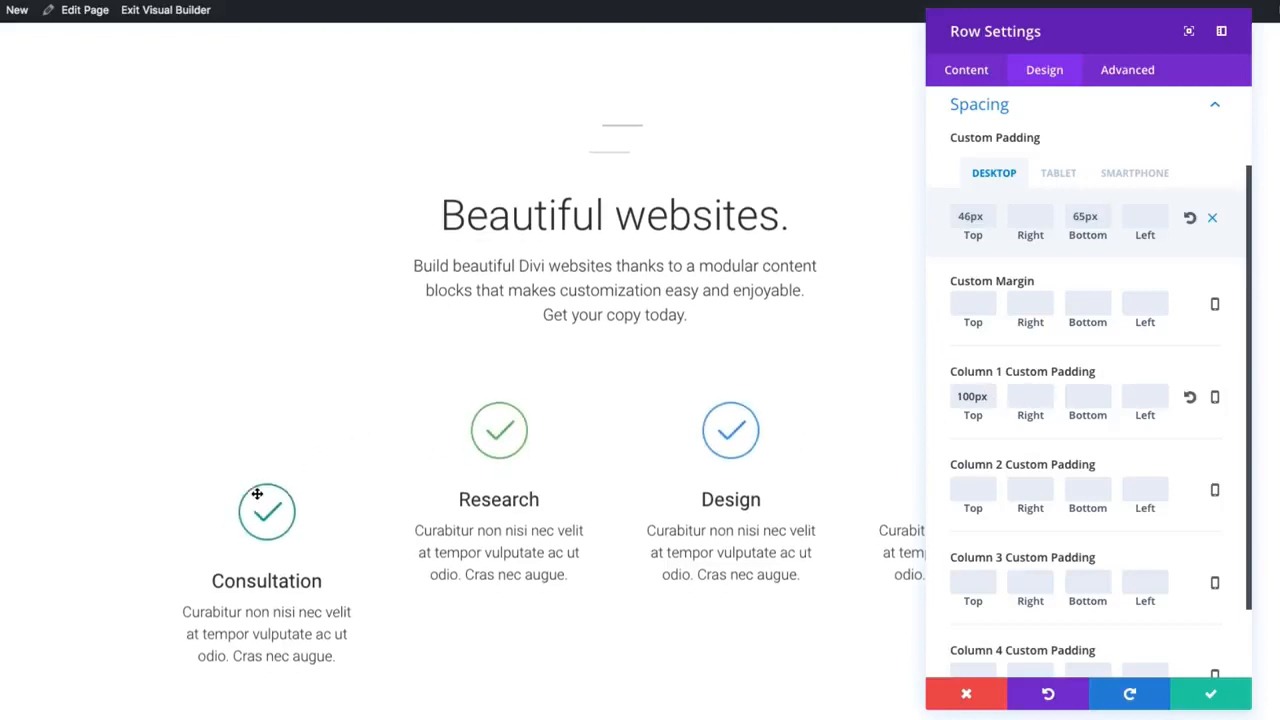
scroll(262, 477, up, 2)
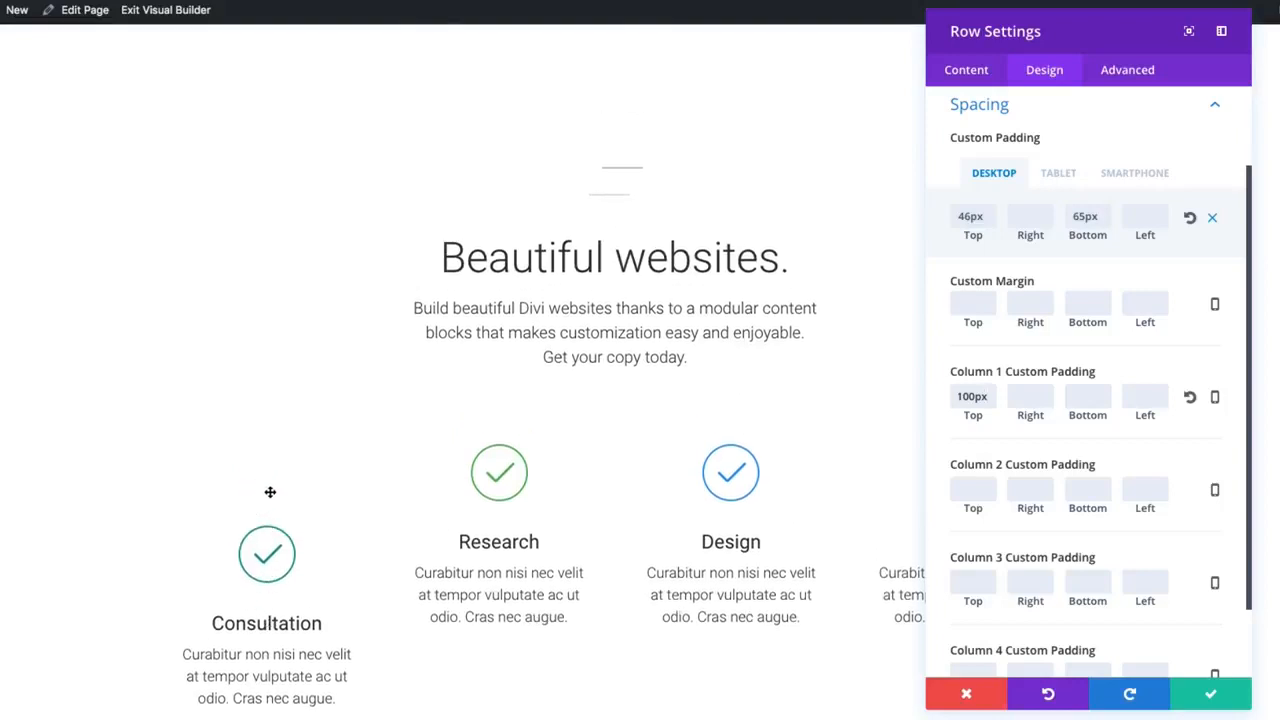
scroll(1031, 460, down, 2)
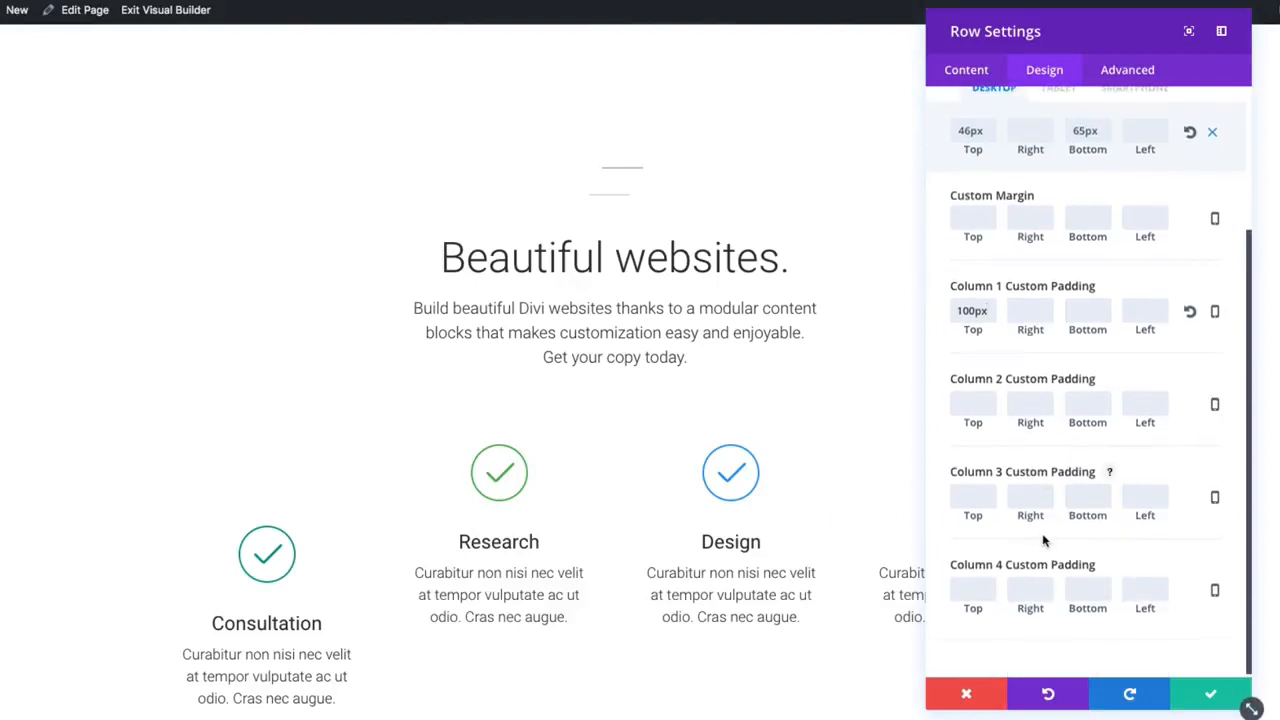
Step: Reset the row's Column 1 custom padding to its default and save the row settings
scroll(1043, 541, up, 3)
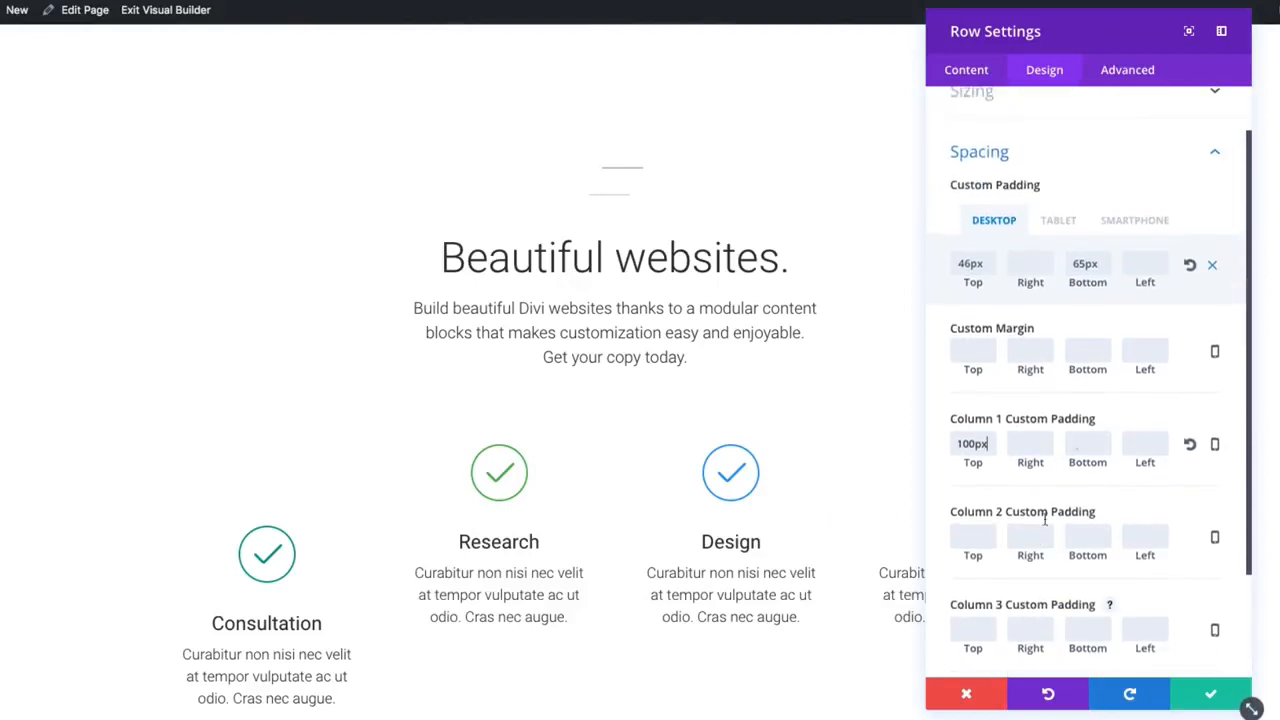
click(1190, 450)
scroll(1030, 400, up, 1)
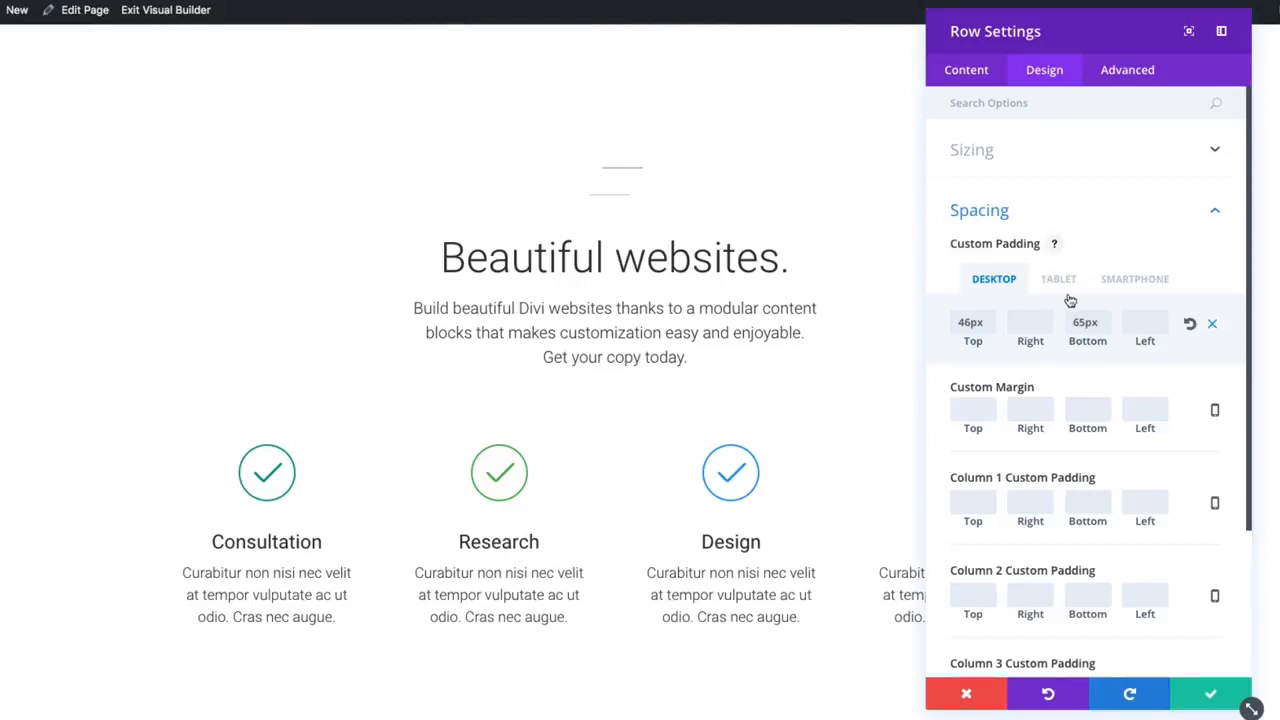
scroll(1075, 314, down, 2)
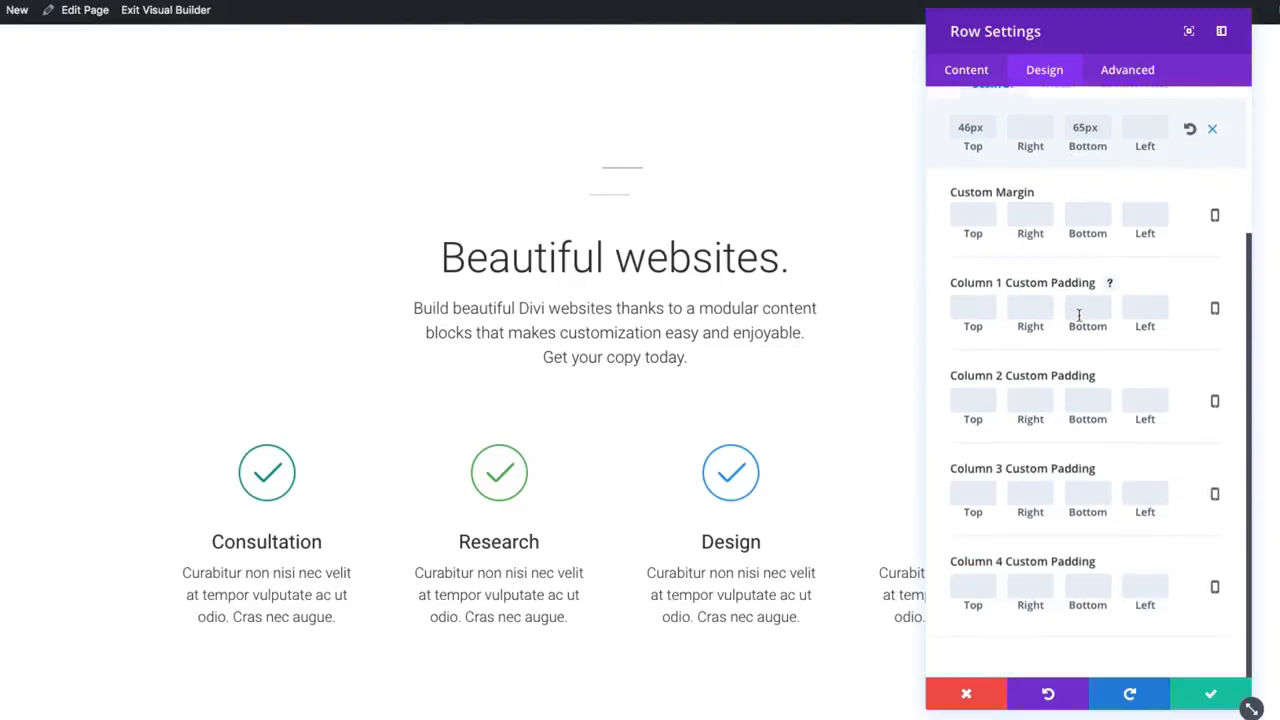
click(1206, 694)
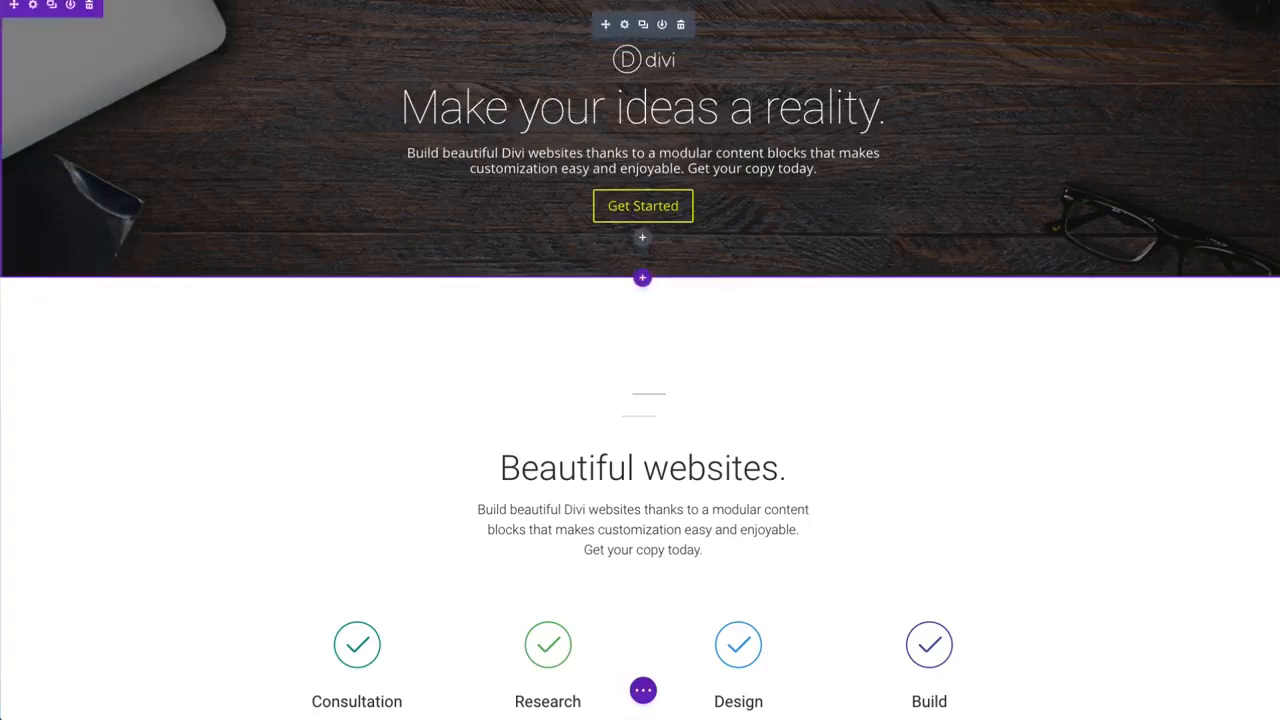
Step: Open the fullwidth header module's settings and bring up its advanced CSS ID and CSS class options
scroll(820, 366, down, 5)
scroll(821, 368, up, 5)
click(624, 24)
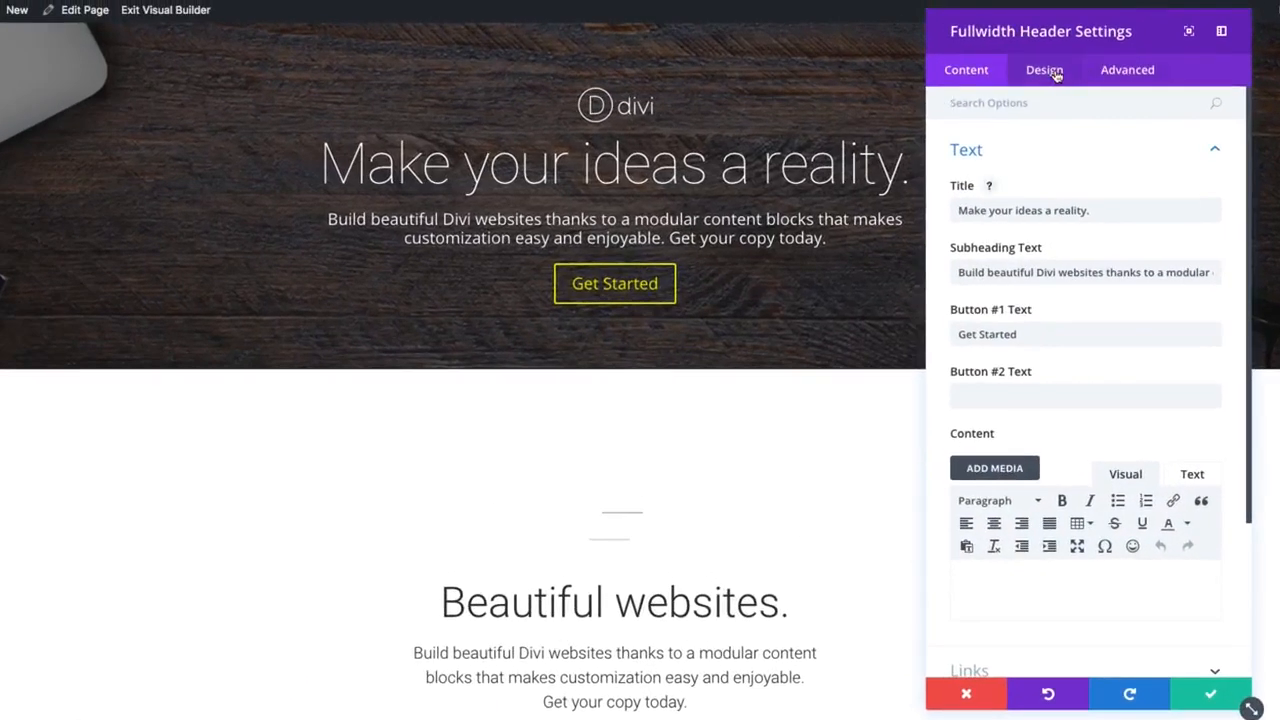
click(996, 30)
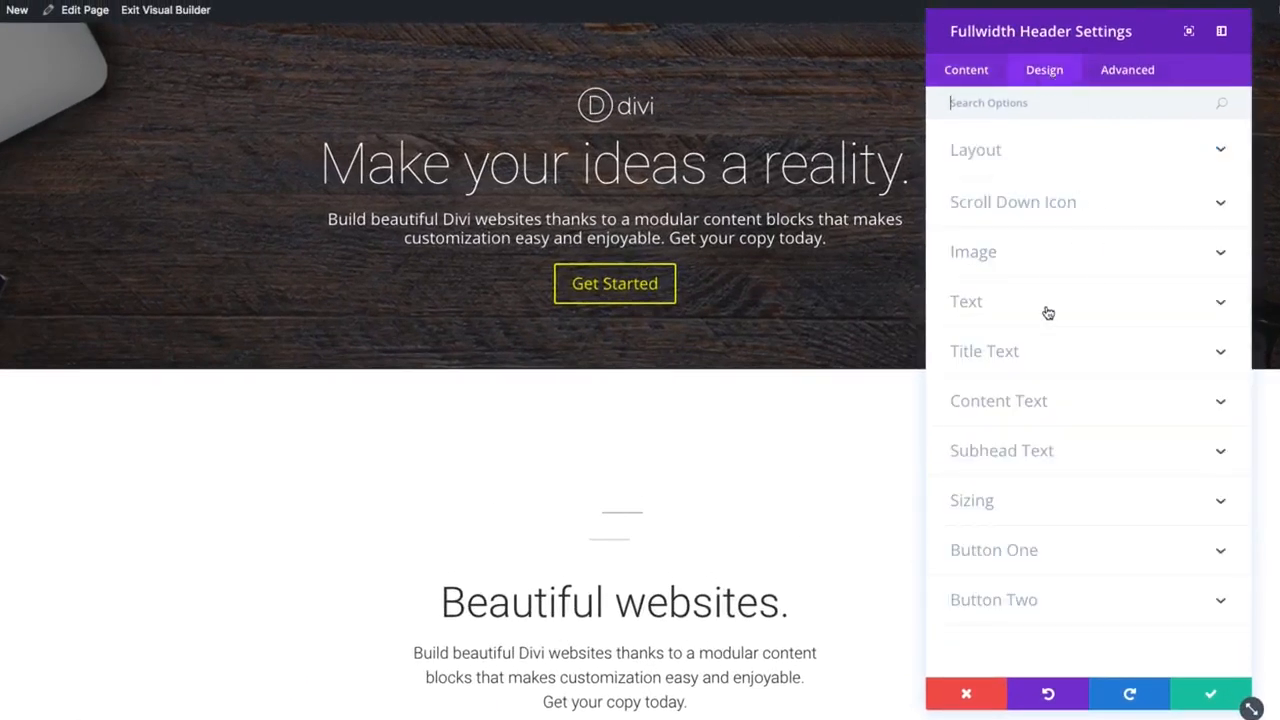
click(1140, 72)
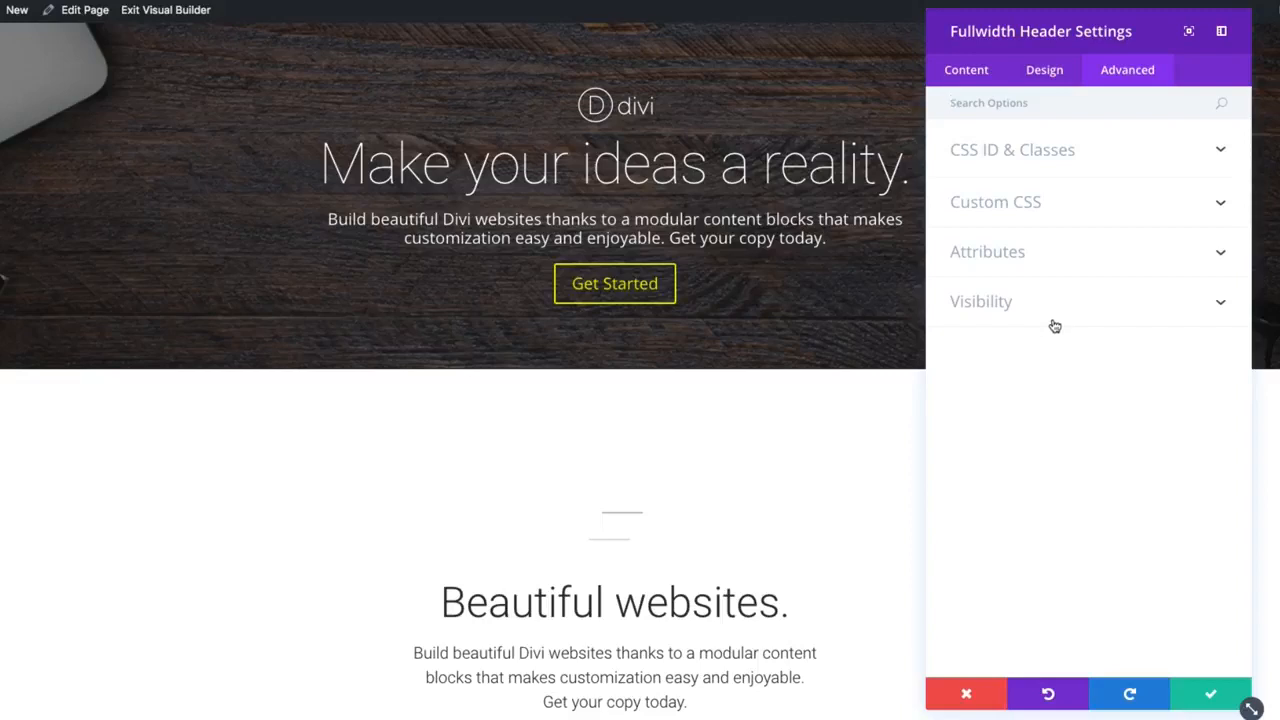
click(1032, 162)
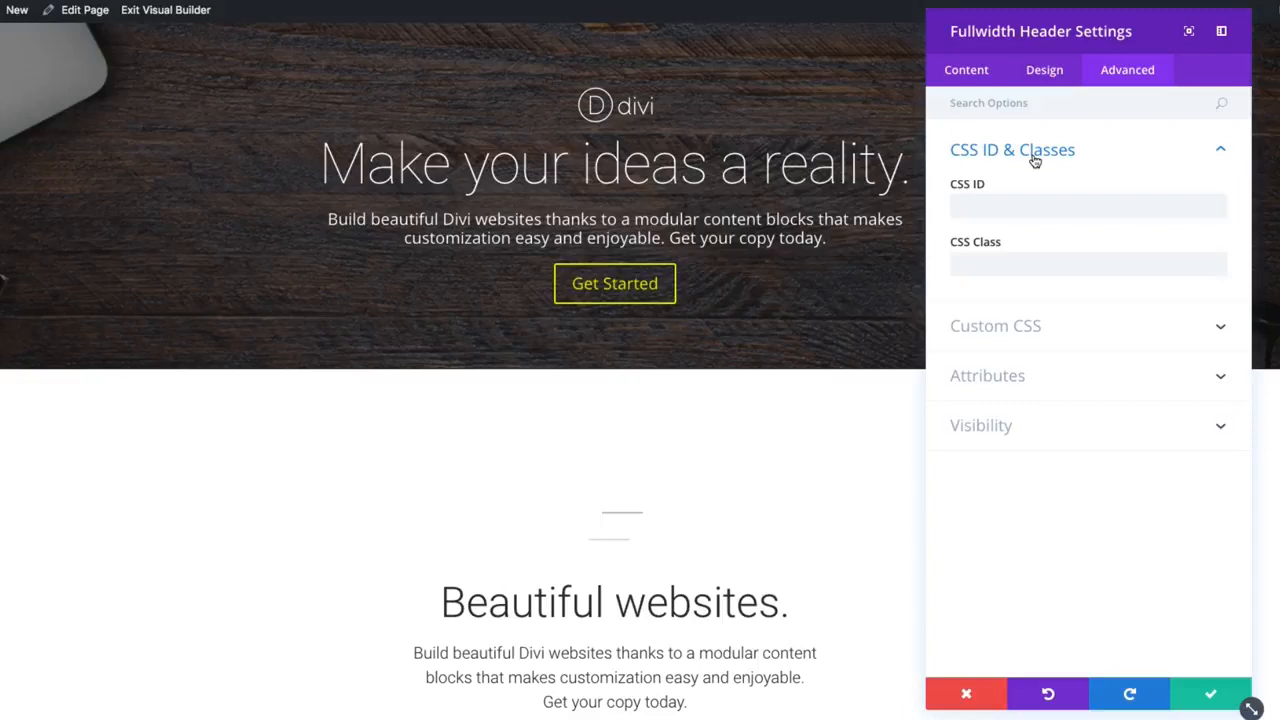
click(986, 209)
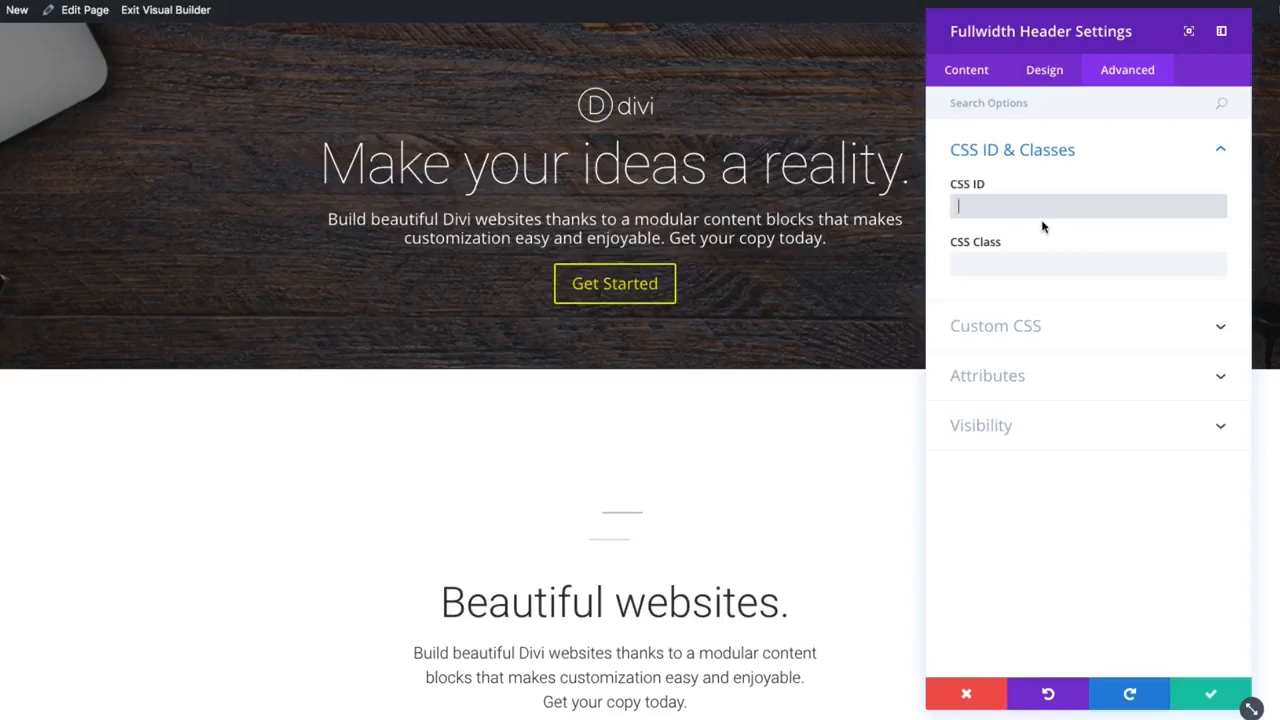
Step: Open the header's custom CSS options and examine which module elements can be targeted individually
click(1013, 336)
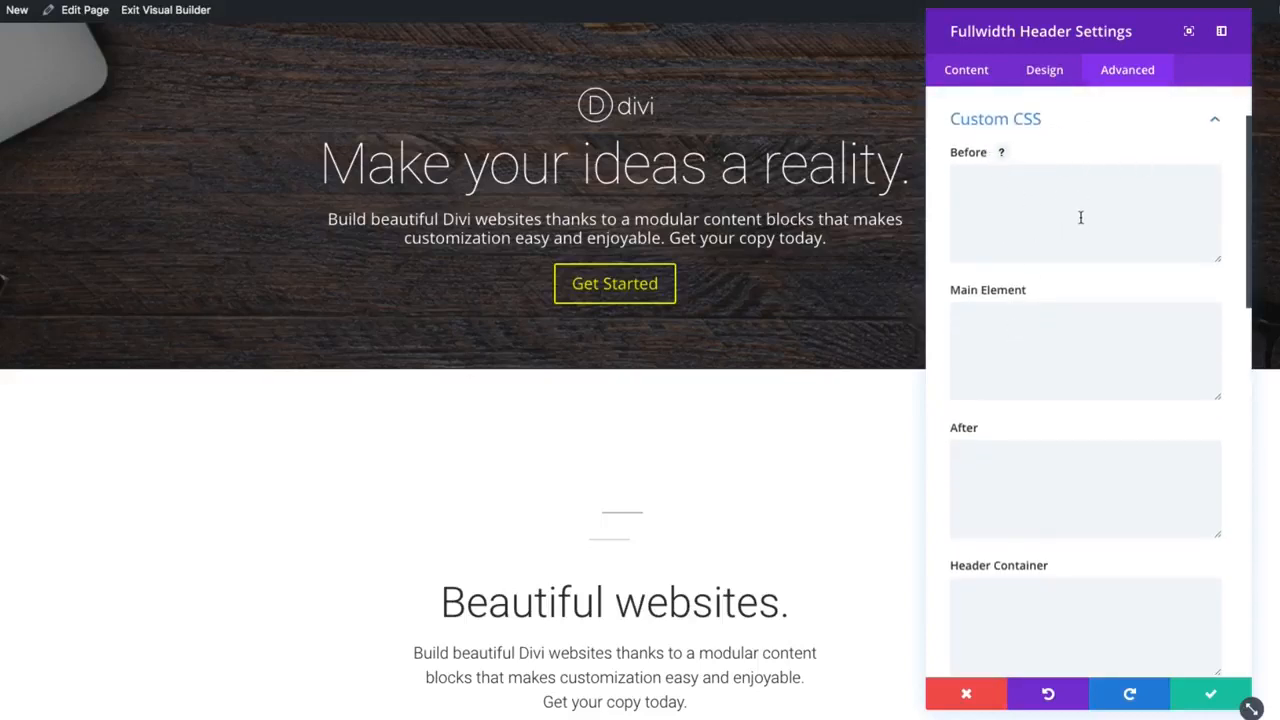
scroll(1077, 366, down, 4)
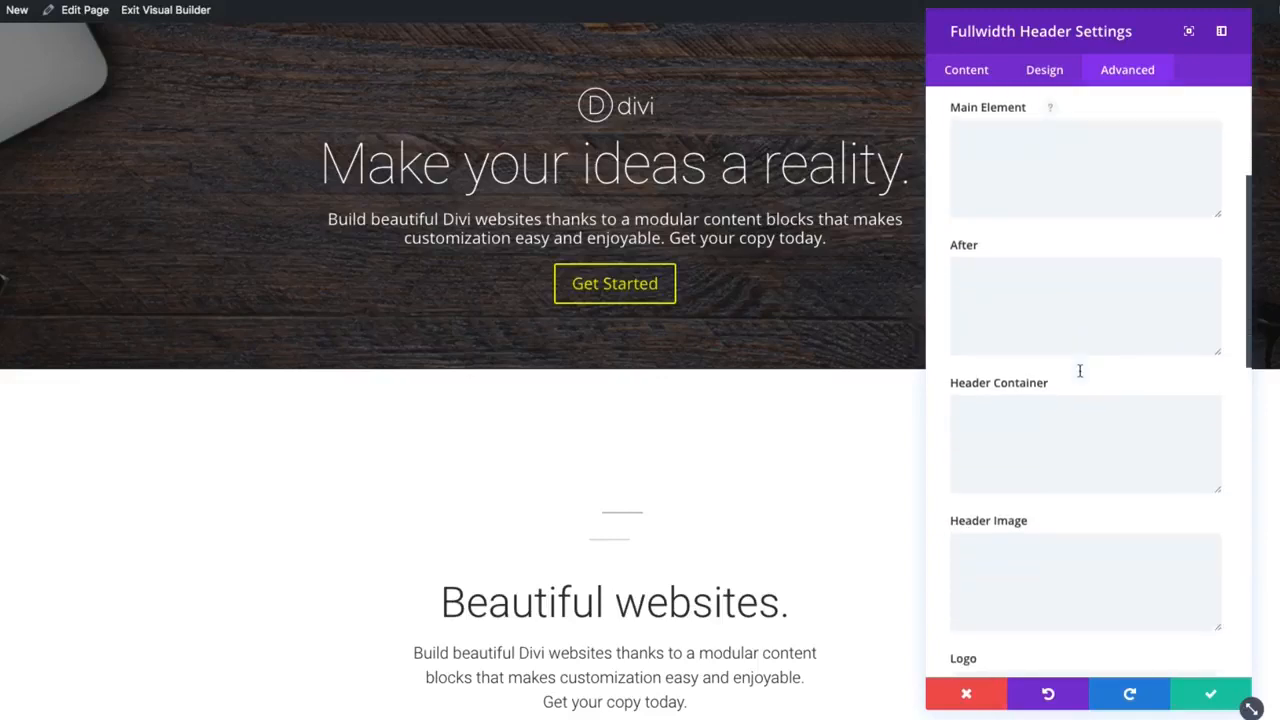
scroll(1080, 371, down, 7)
scroll(1080, 371, up, 3)
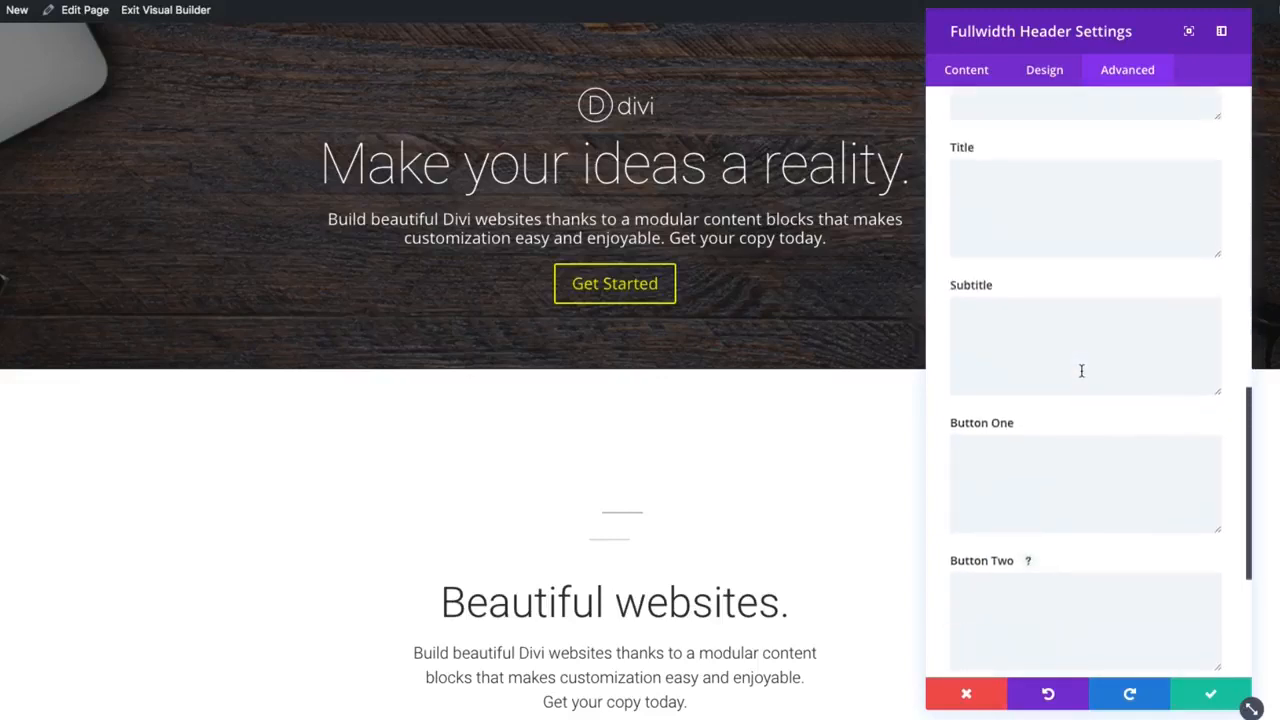
scroll(1081, 371, up, 1)
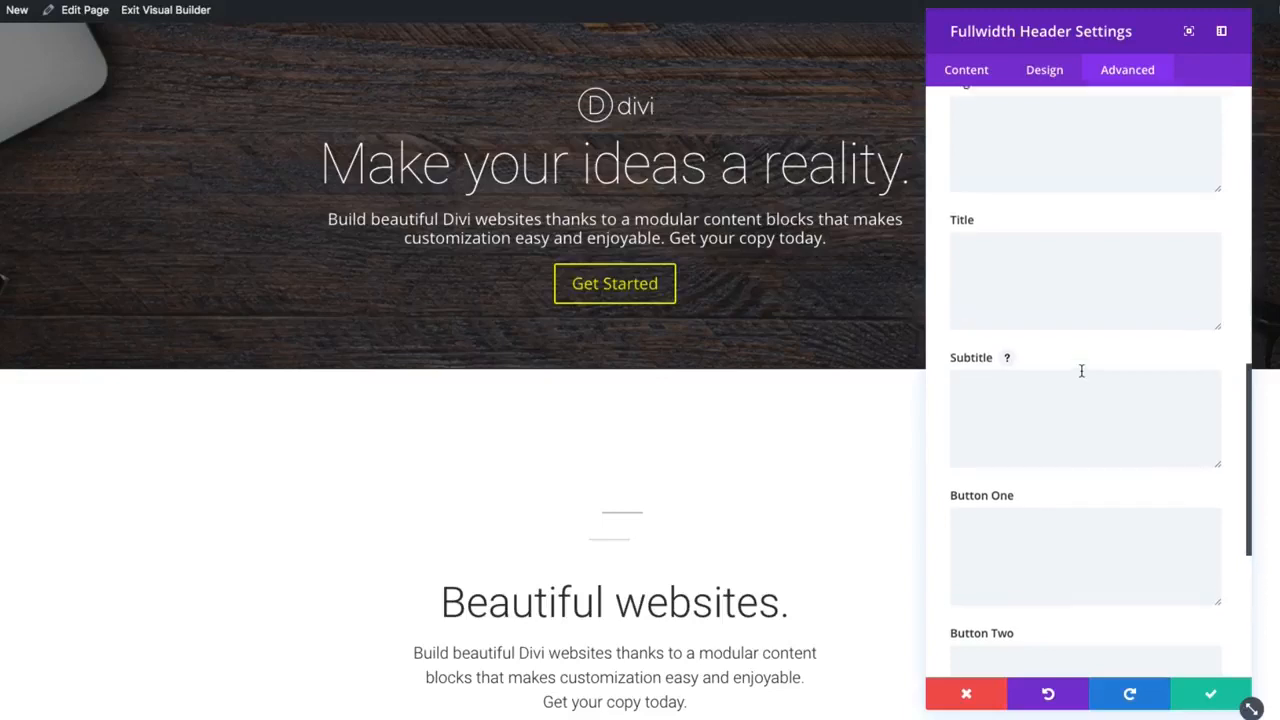
scroll(1080, 371, up, 1)
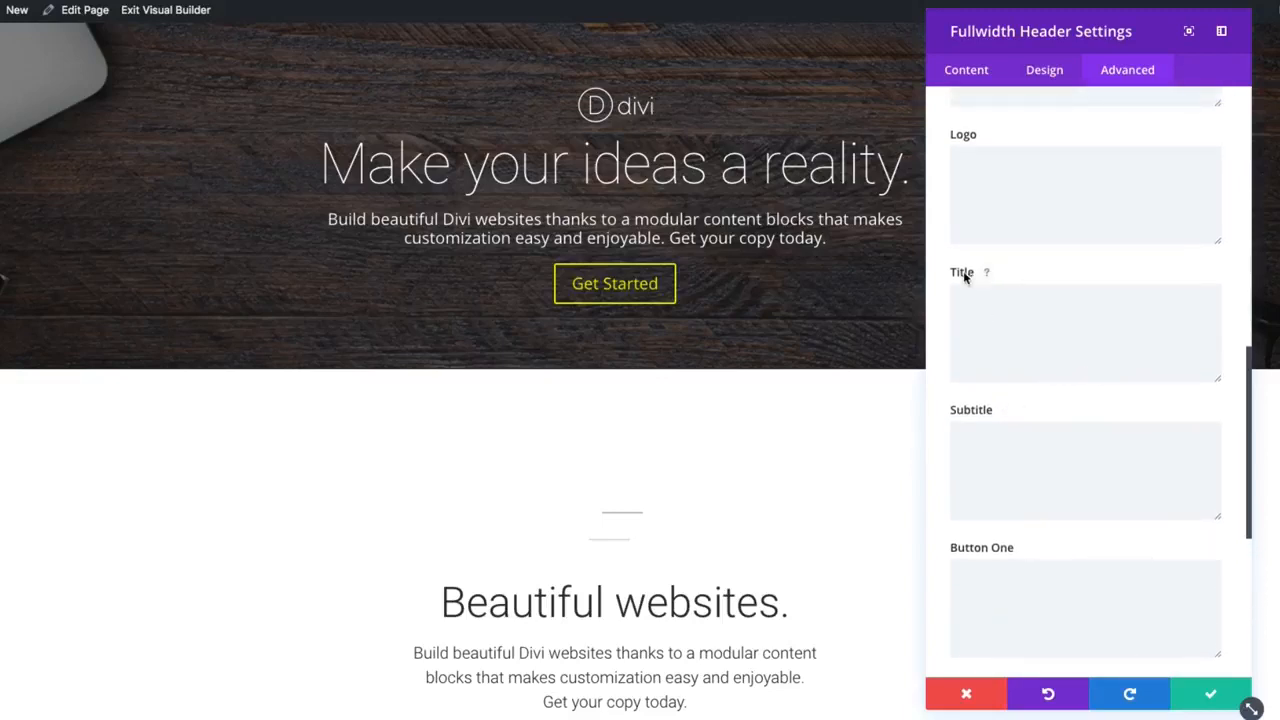
scroll(1037, 314, up, 2)
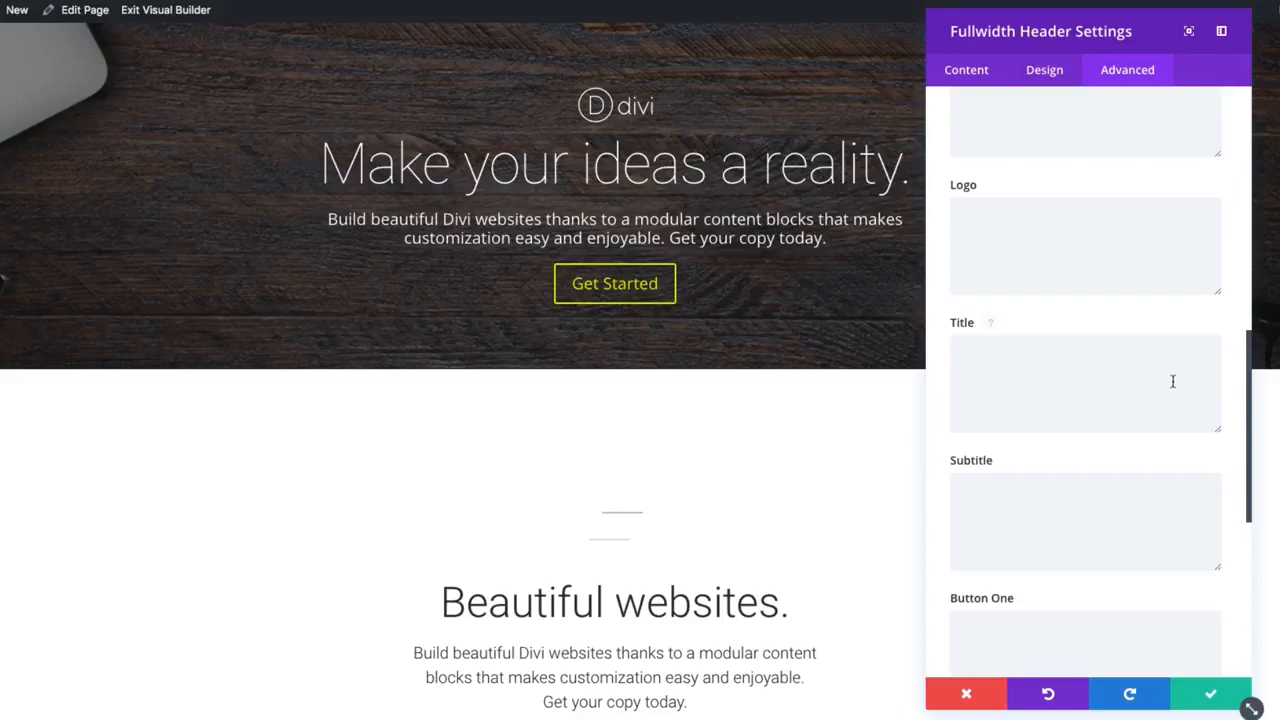
scroll(1173, 382, down, 5)
scroll(1172, 381, down, 2)
scroll(1171, 380, up, 8)
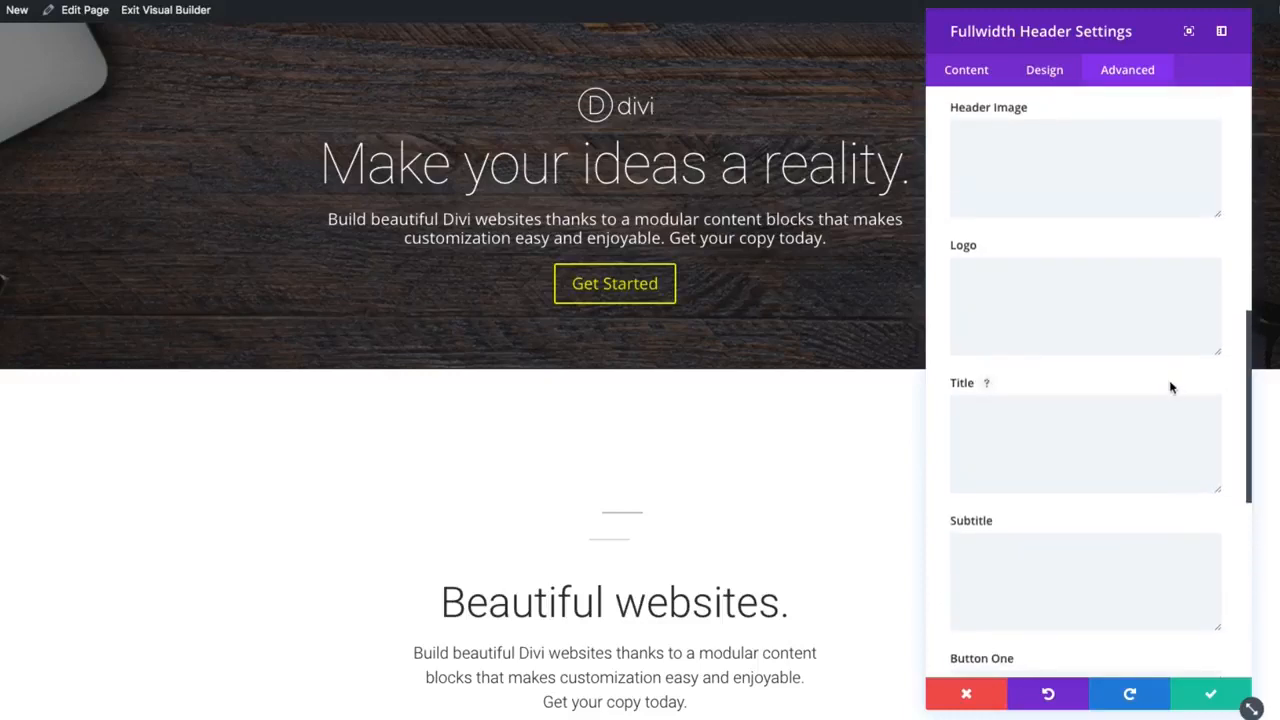
scroll(1169, 380, up, 4)
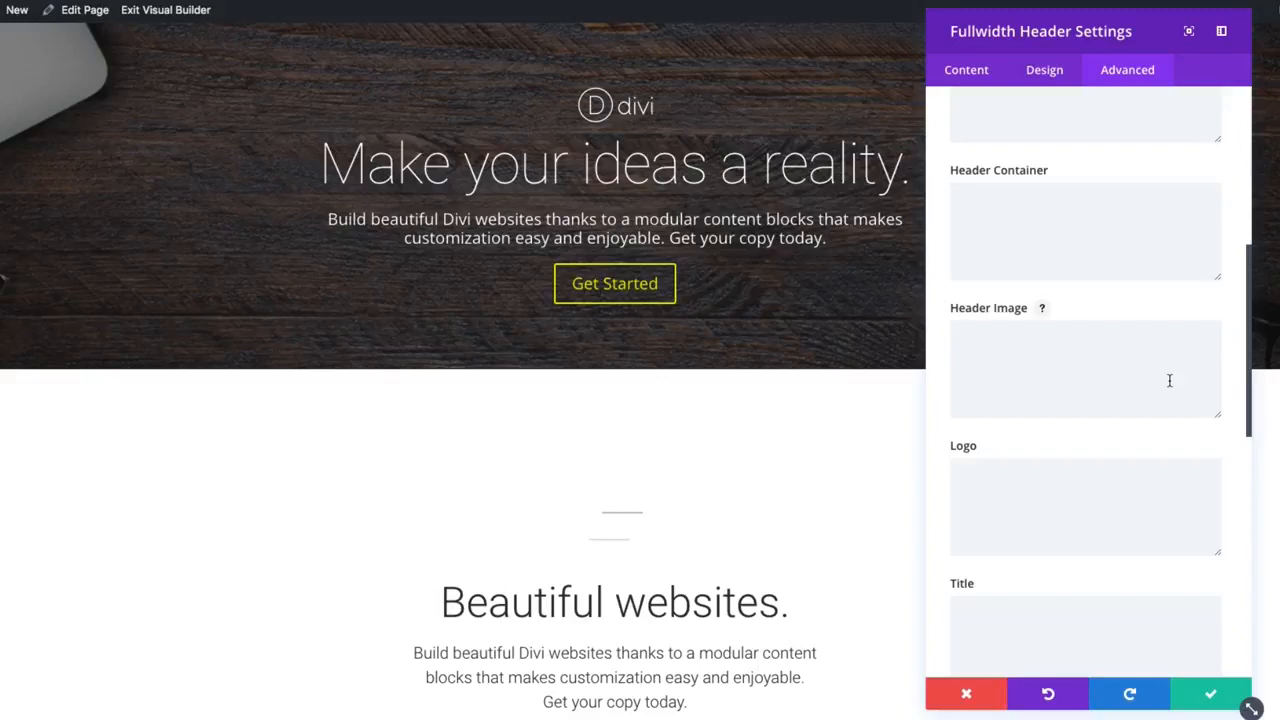
scroll(1126, 357, up, 2)
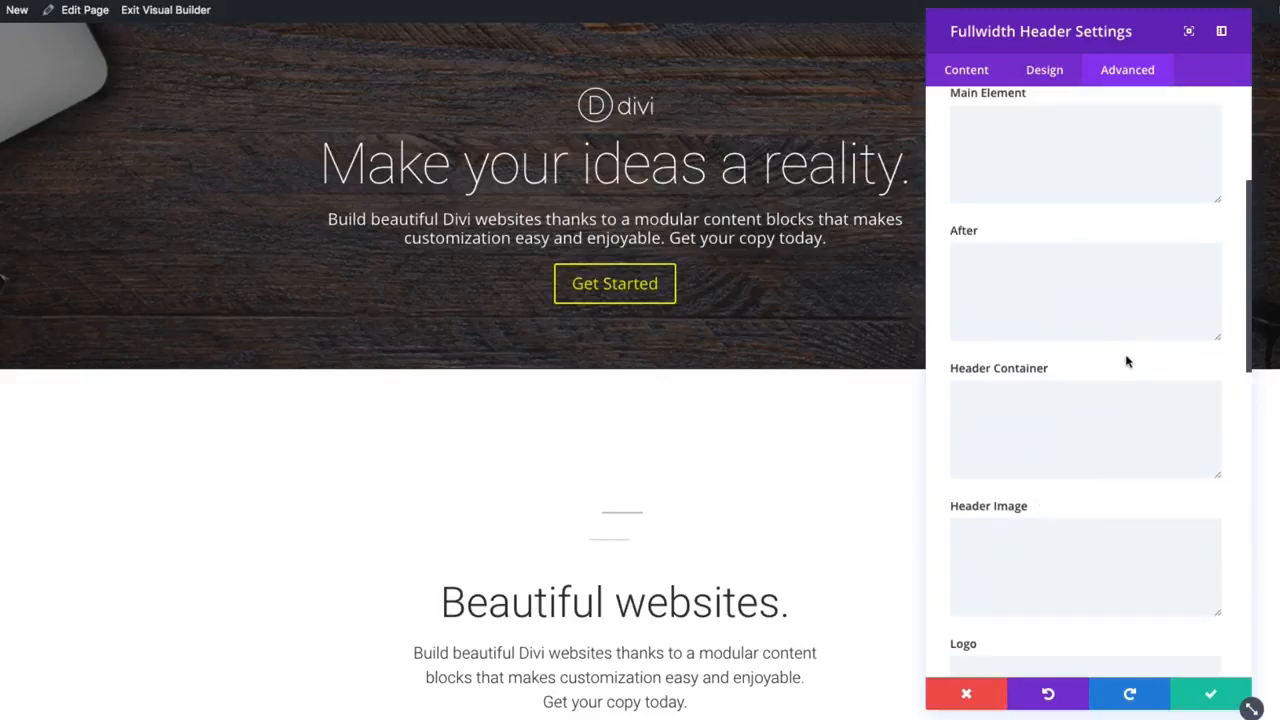
scroll(1126, 356, up, 2)
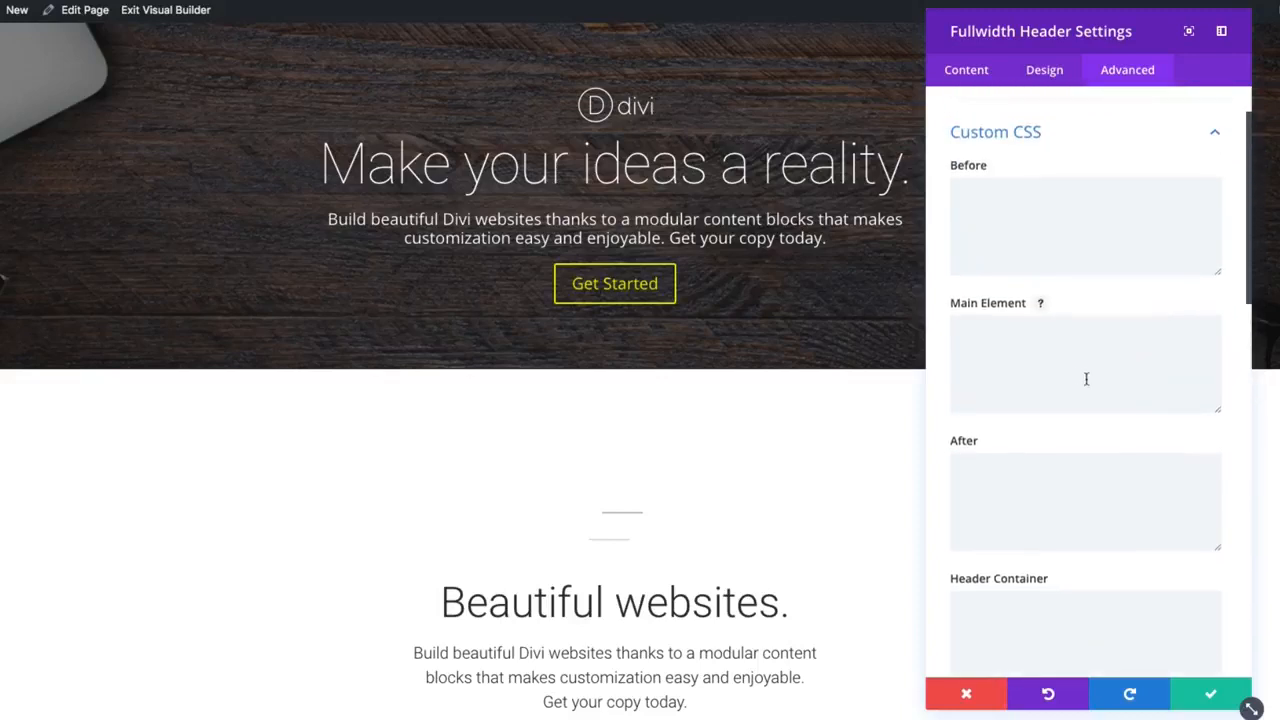
Step: Show the CSS selector that the Main Element custom CSS targets, and hide it again
click(1083, 368)
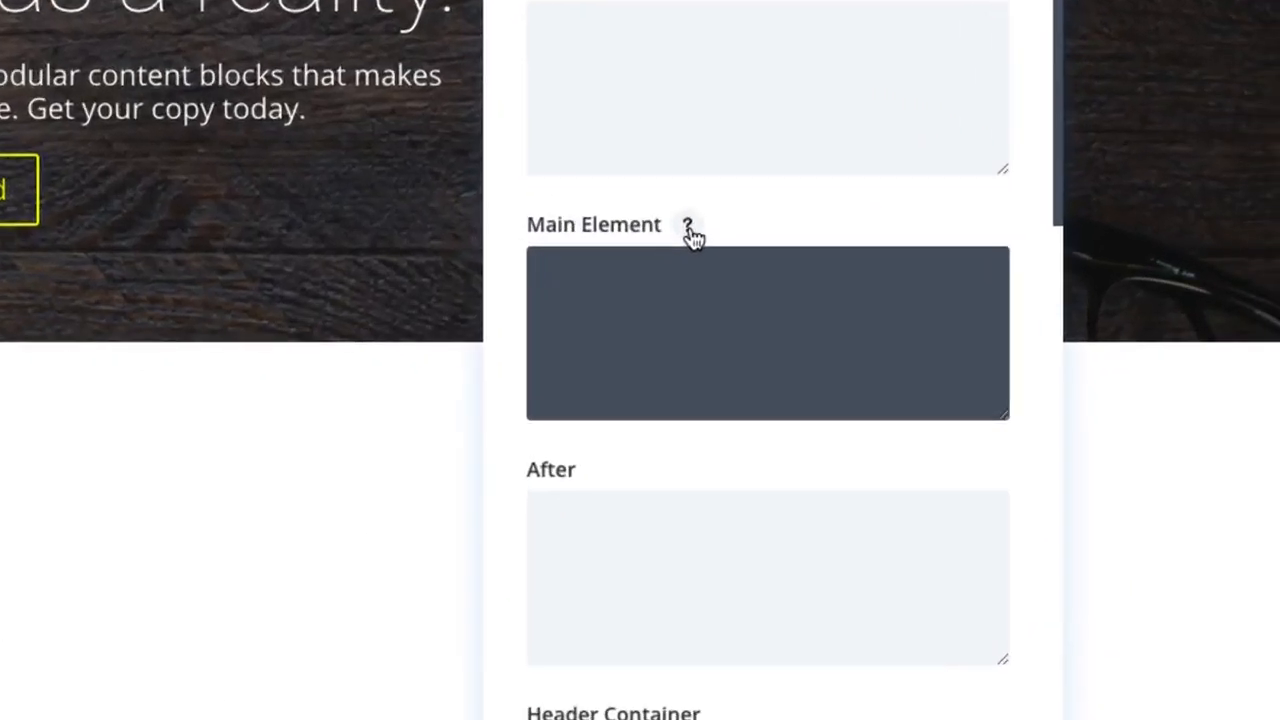
click(689, 228)
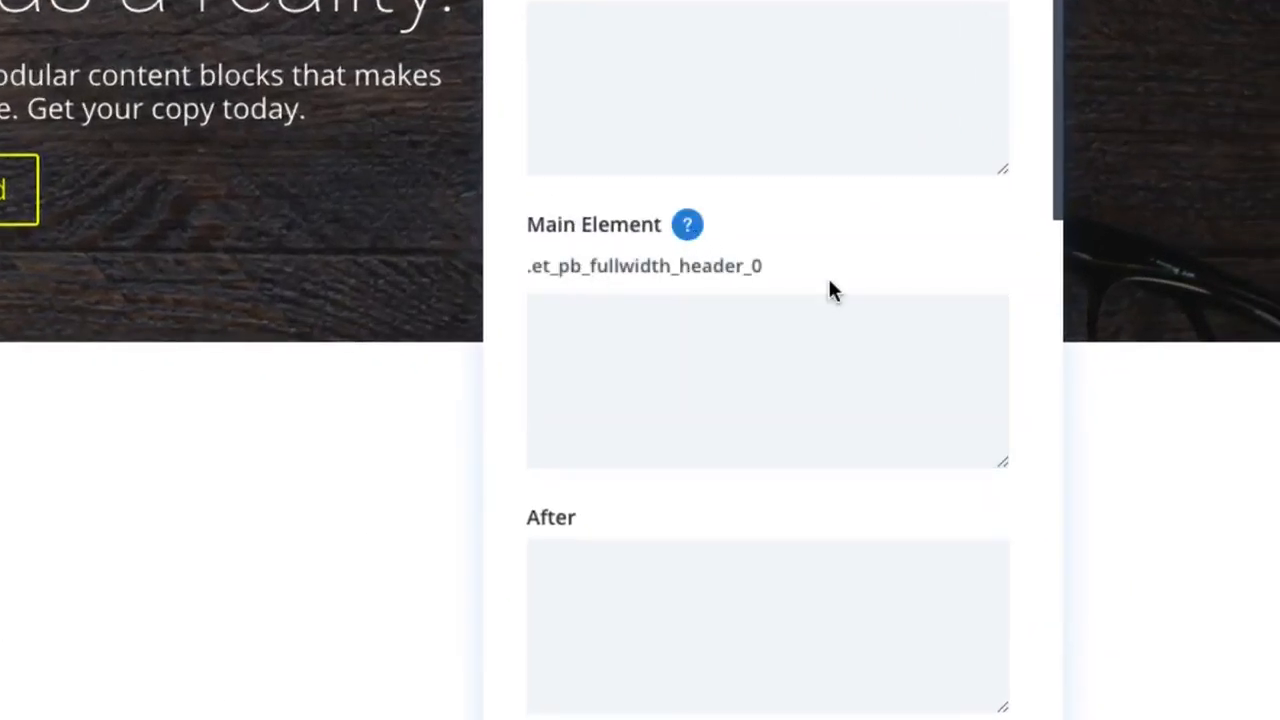
drag(695, 272, 528, 271)
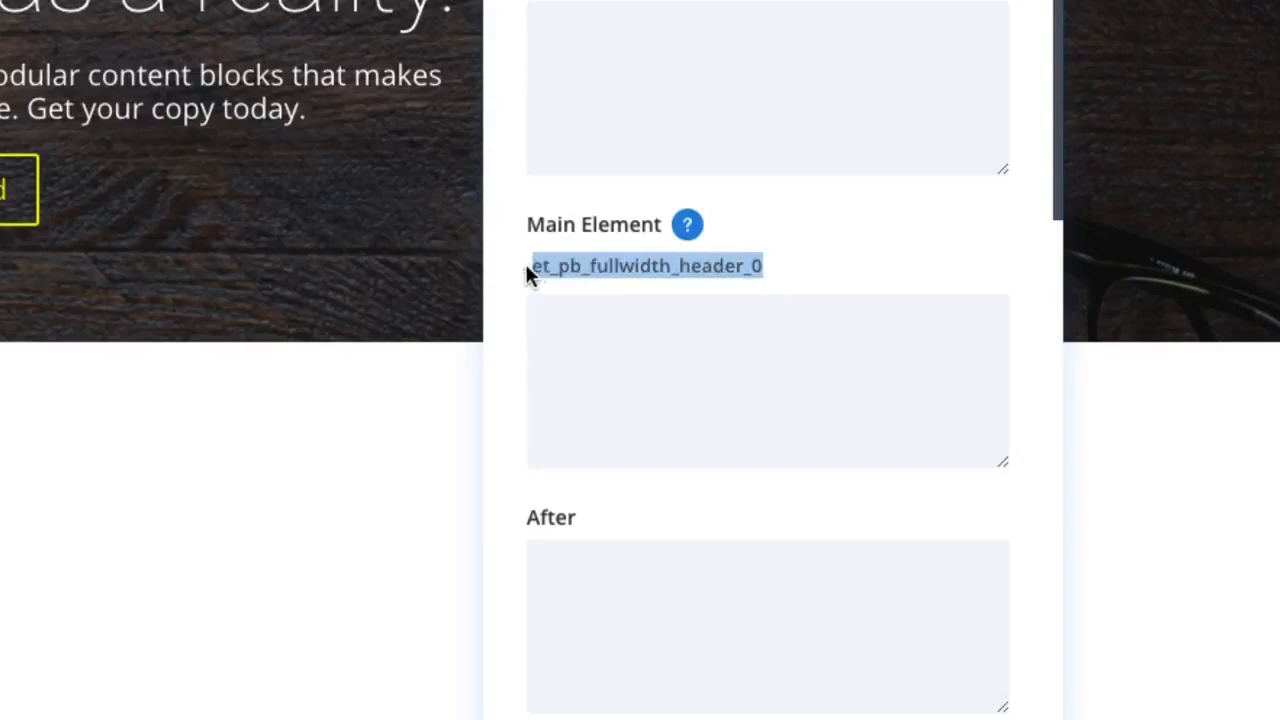
click(687, 228)
Step: Add the custom CSS "padding: 150px;" to the fullwidth header's main element
click(709, 285)
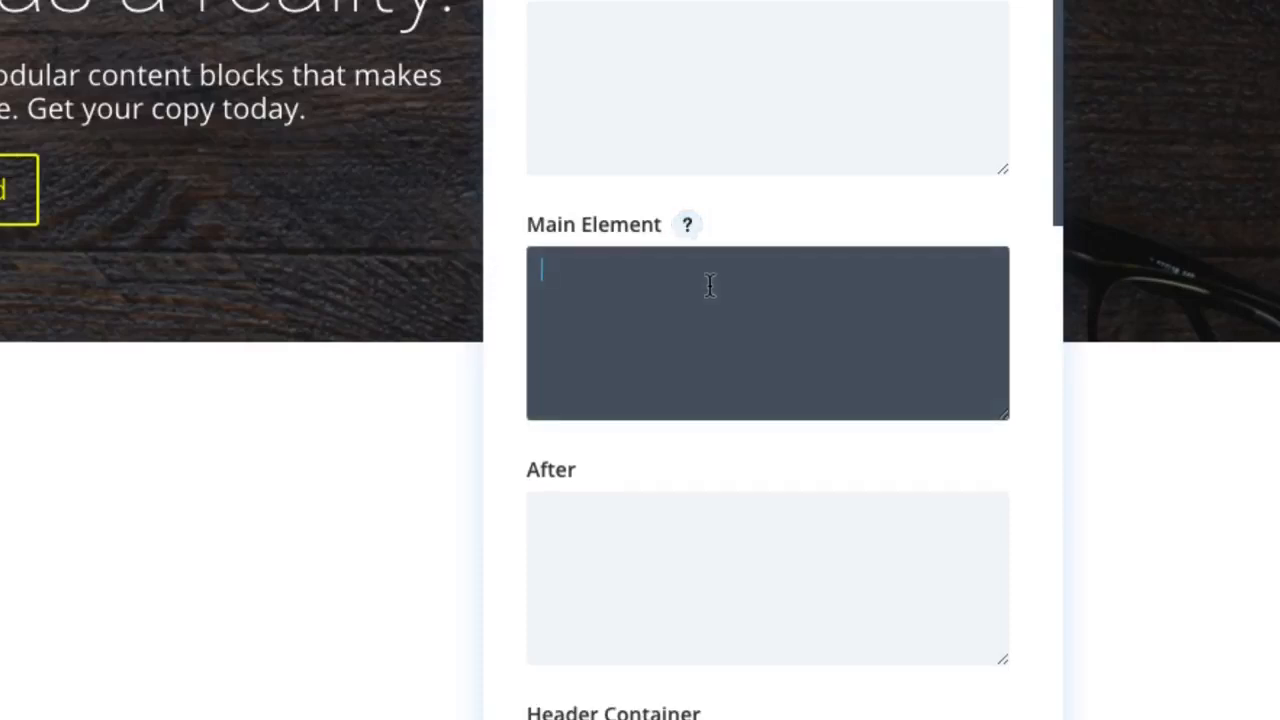
text(padding:)
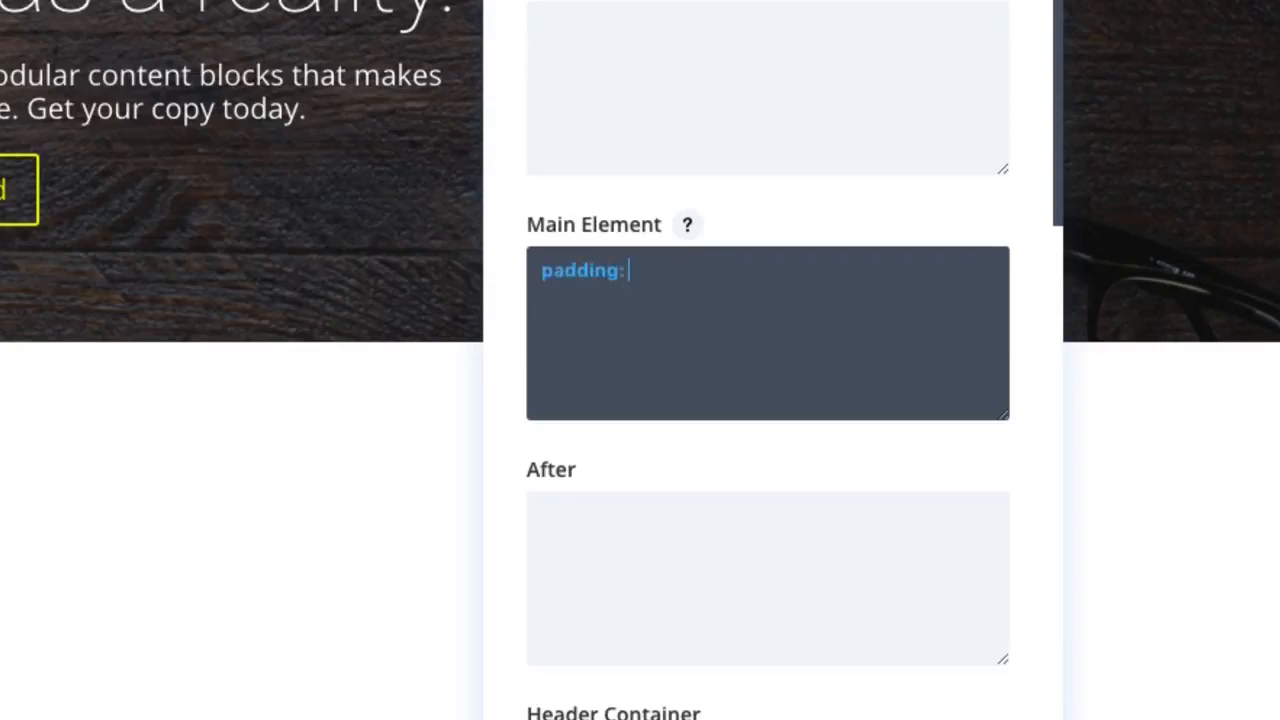
text( 15)
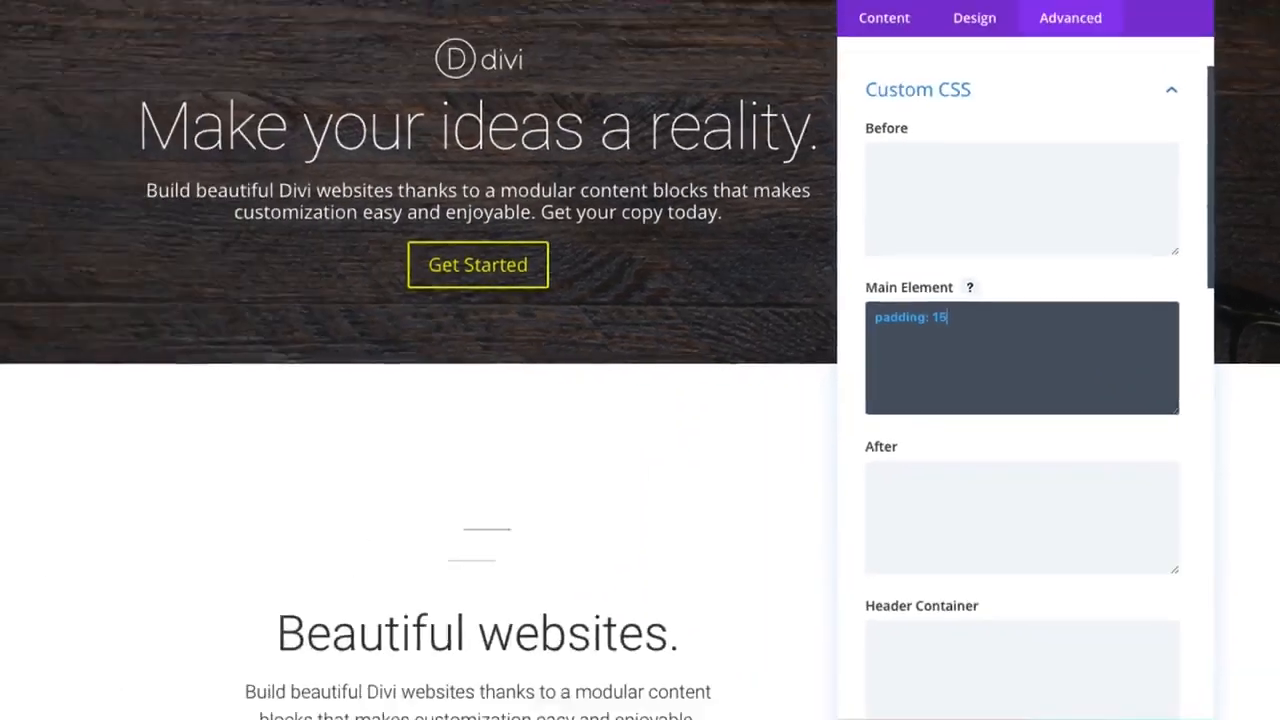
text(0px;)
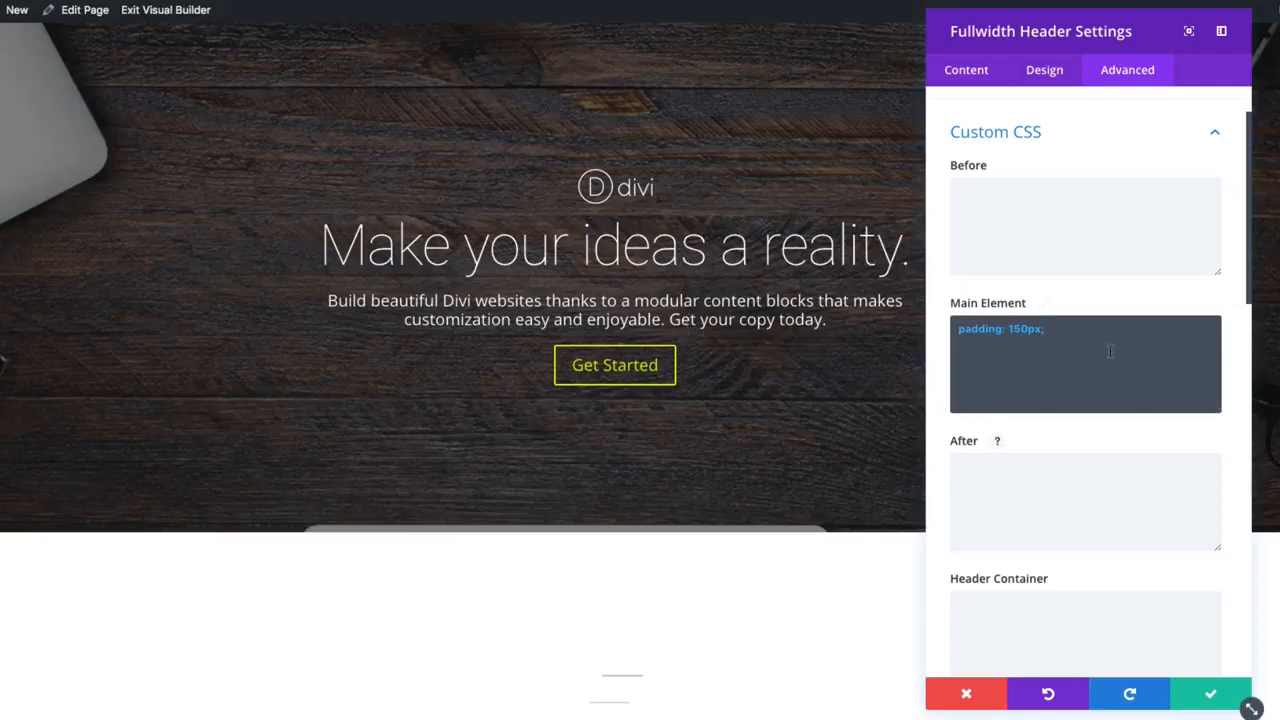
Step: Look over the custom CSS fields for the header's logo, title, subtitle and buttons
scroll(1117, 563, down, 8)
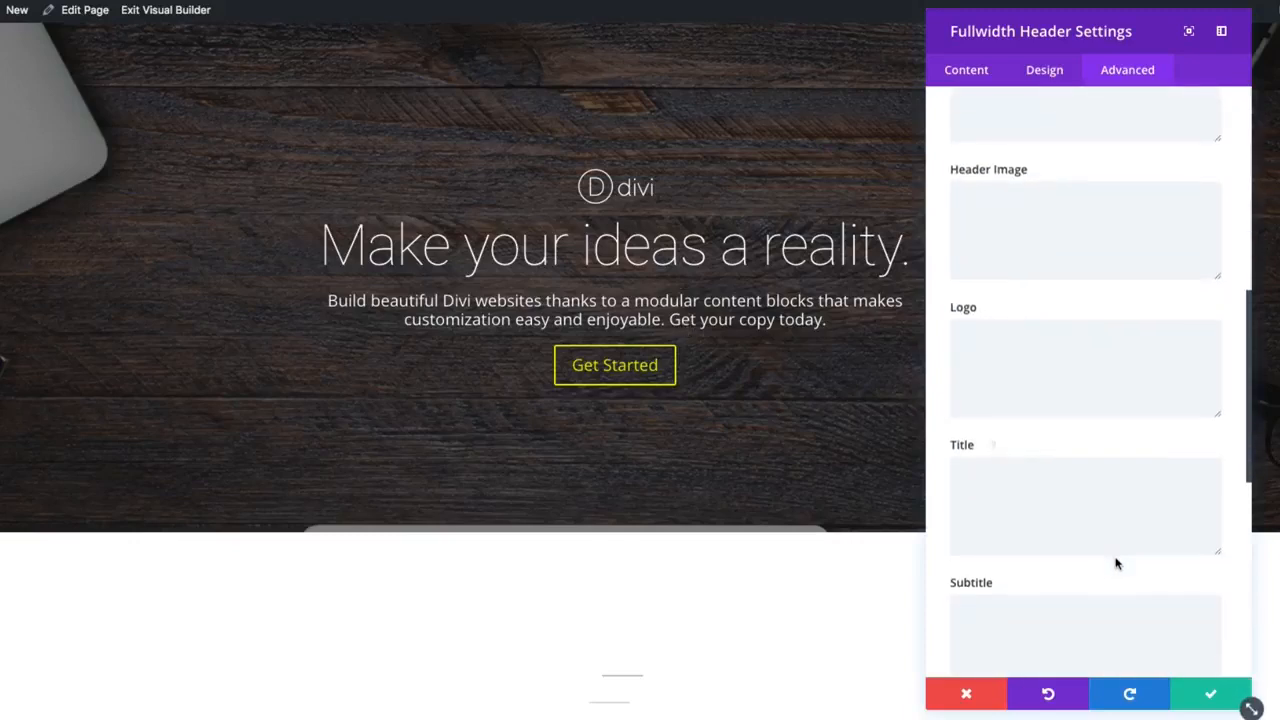
scroll(1117, 563, up, 4)
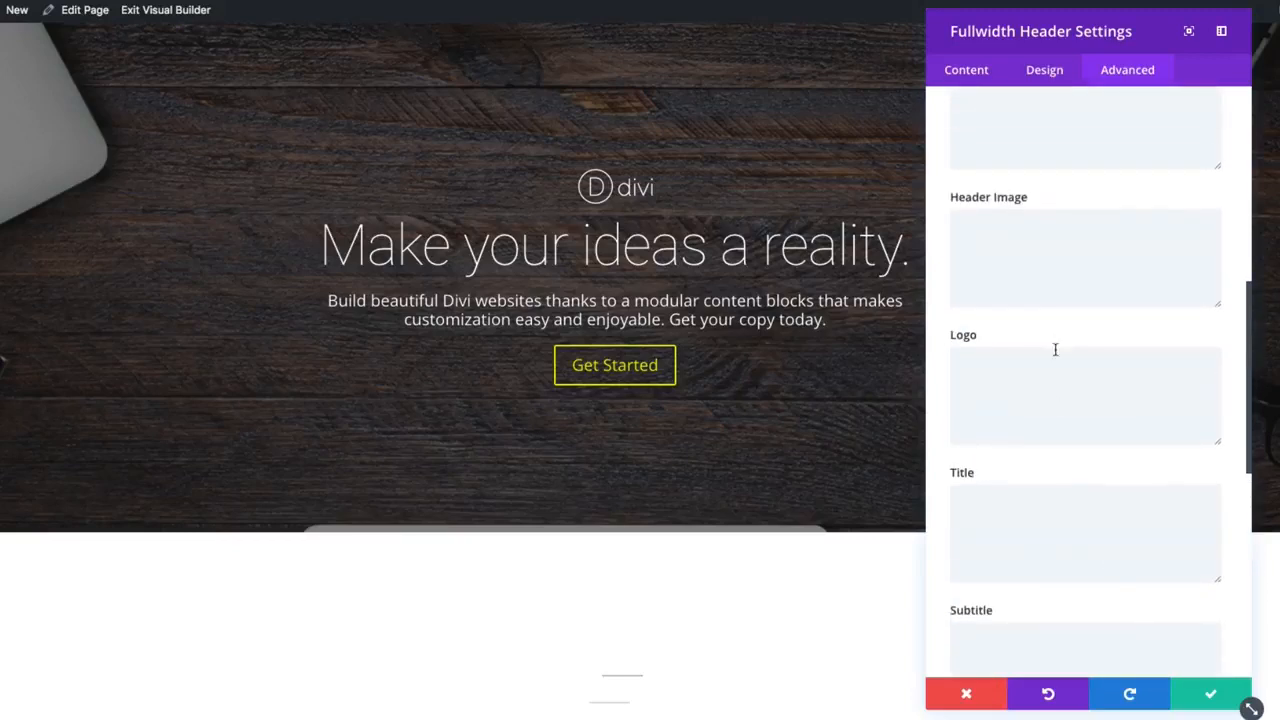
scroll(1062, 334, down, 3)
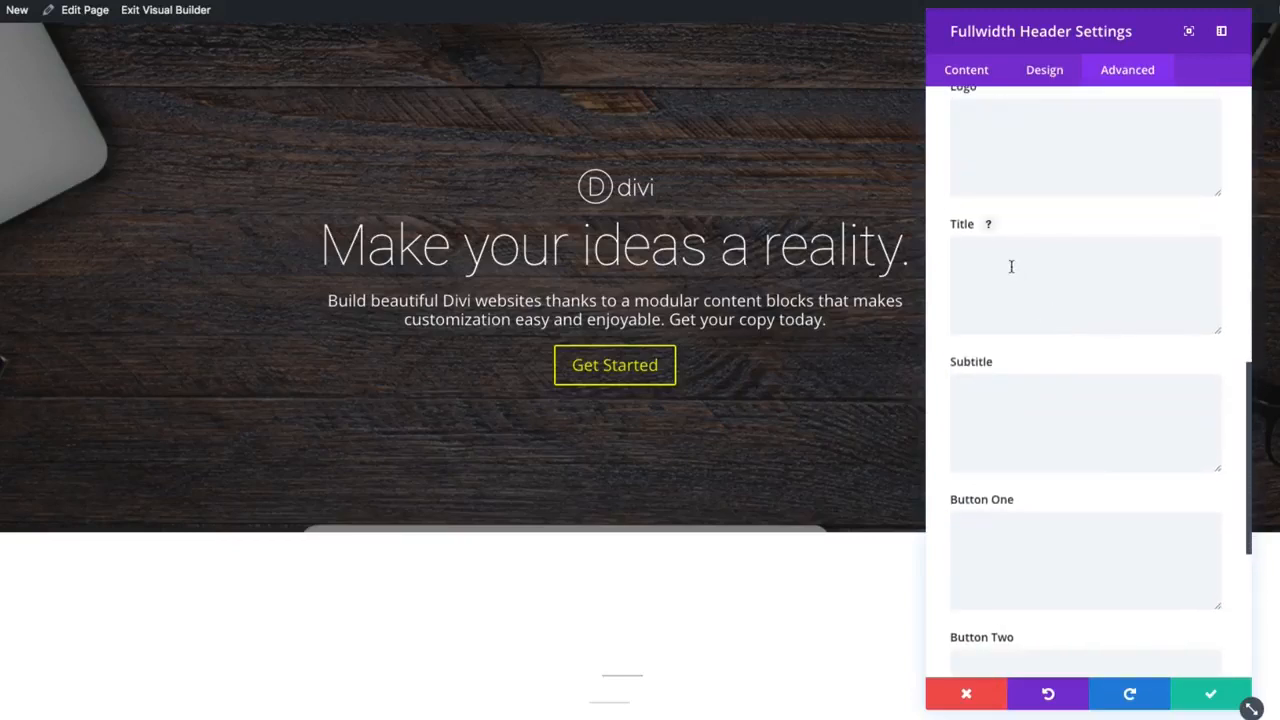
click(1016, 437)
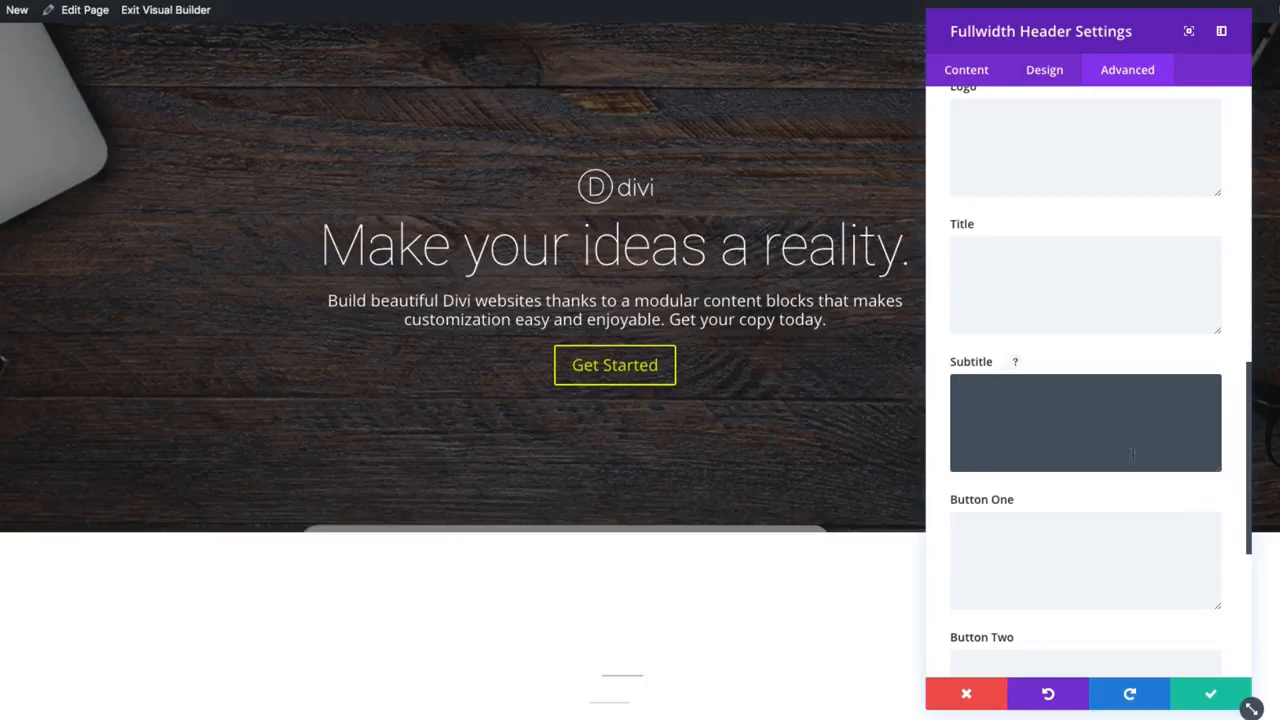
scroll(1154, 450, down, 1)
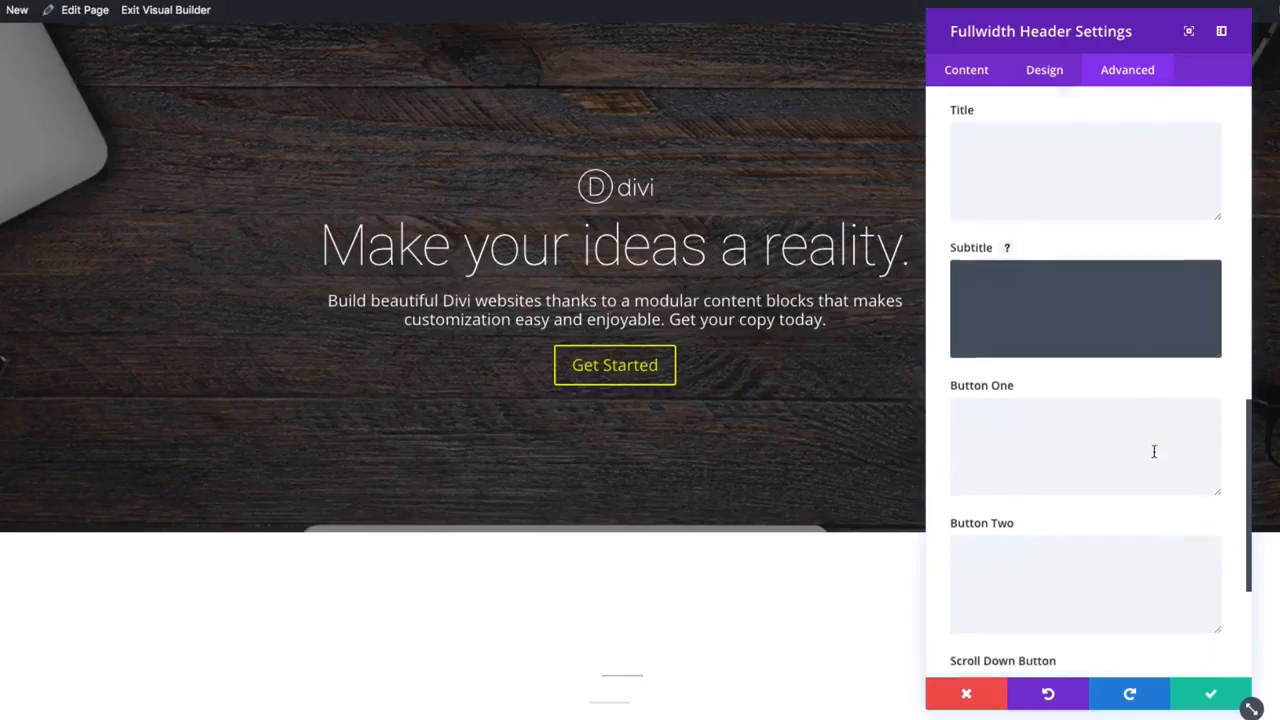
scroll(1154, 449, up, 8)
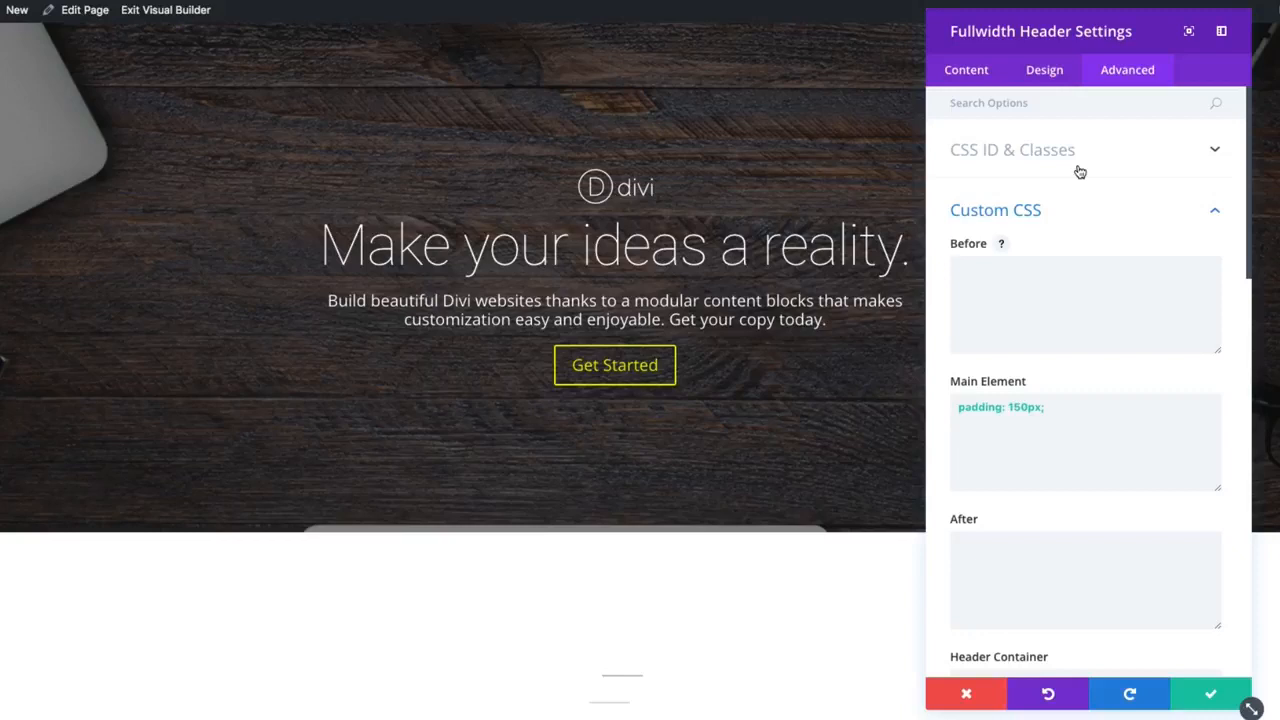
Step: Review the header's design option groups and return to the advanced options, down to Attributes and Visibility
click(1056, 84)
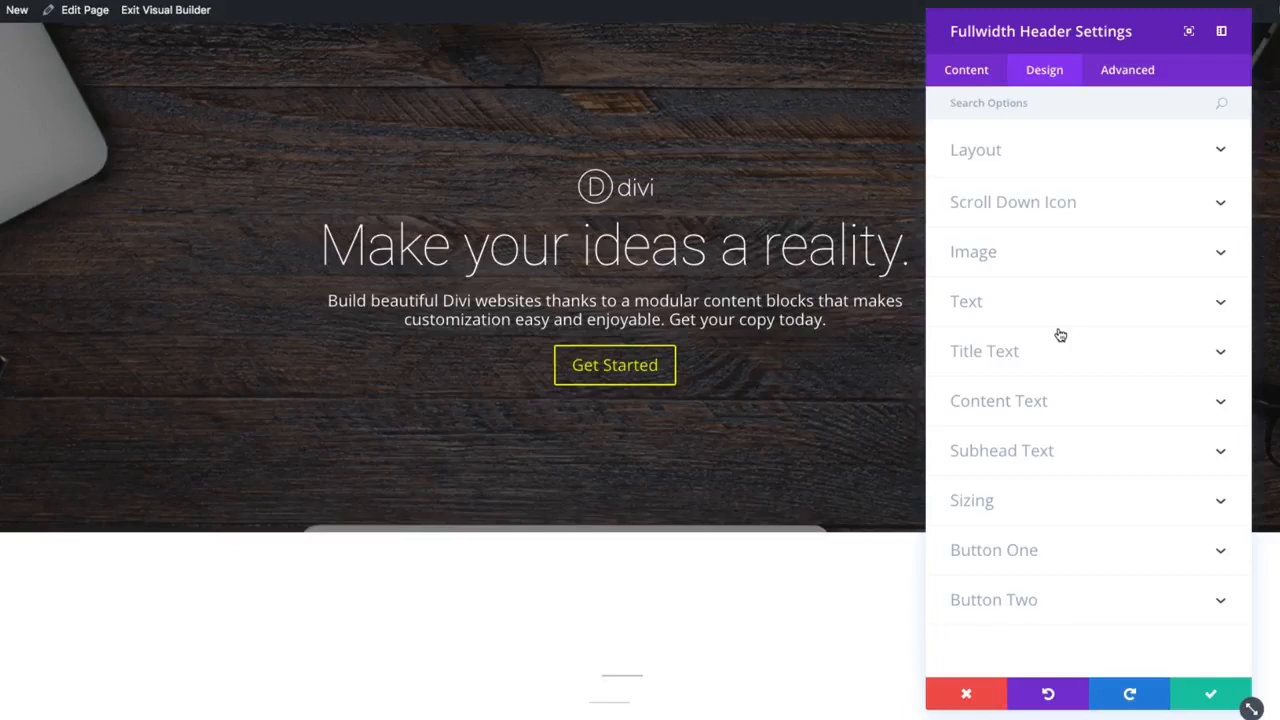
click(1130, 75)
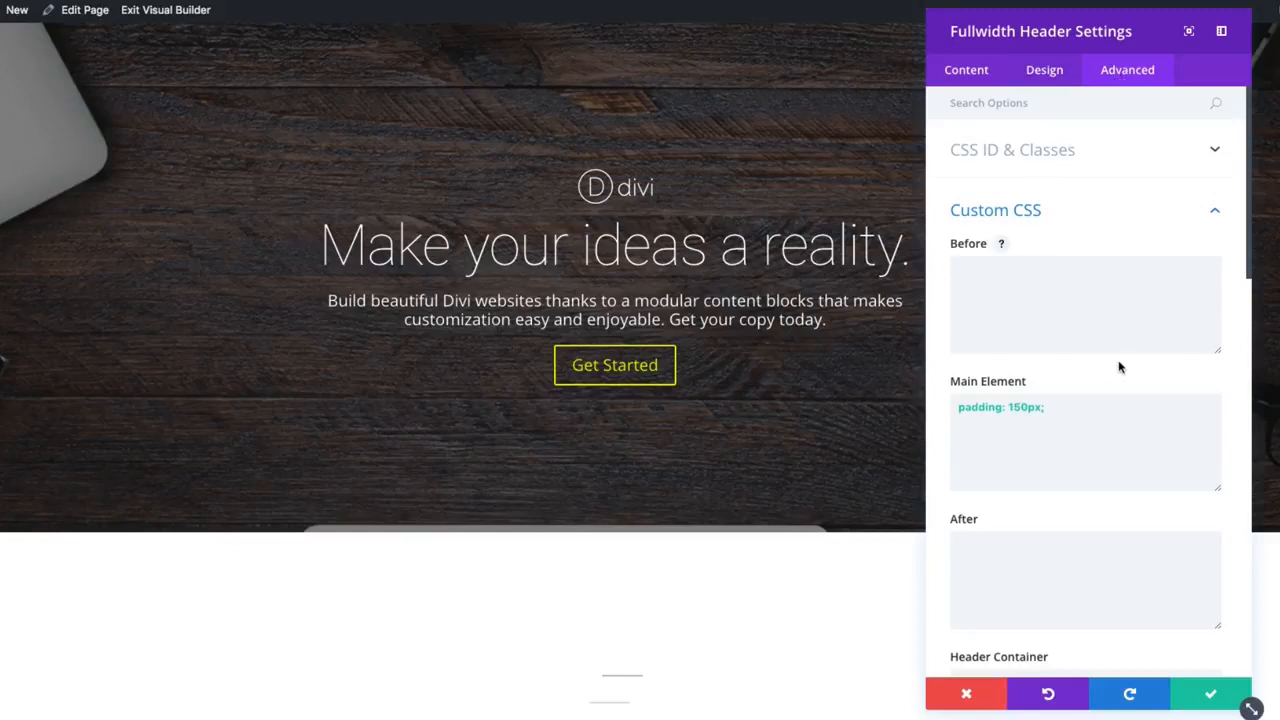
scroll(1119, 367, down, 12)
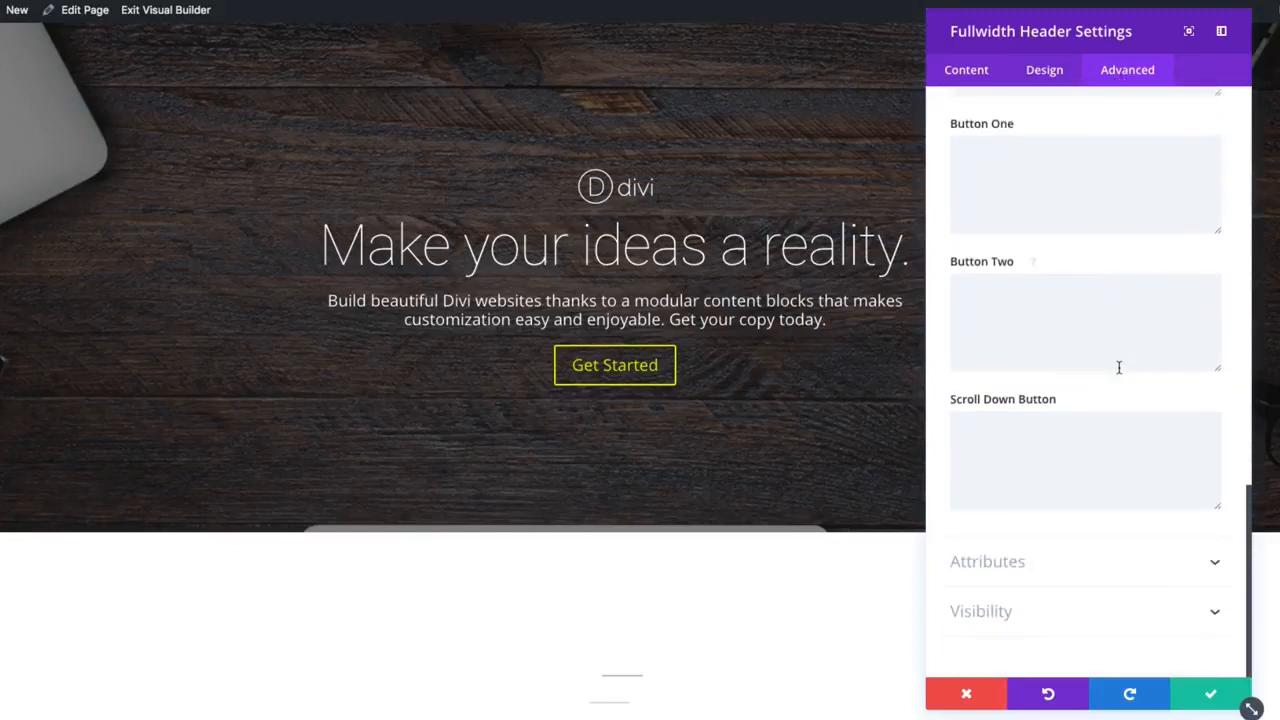
Step: Examine the fullwidth header's attribute fields for the logo image alternative text and logo title
click(1104, 571)
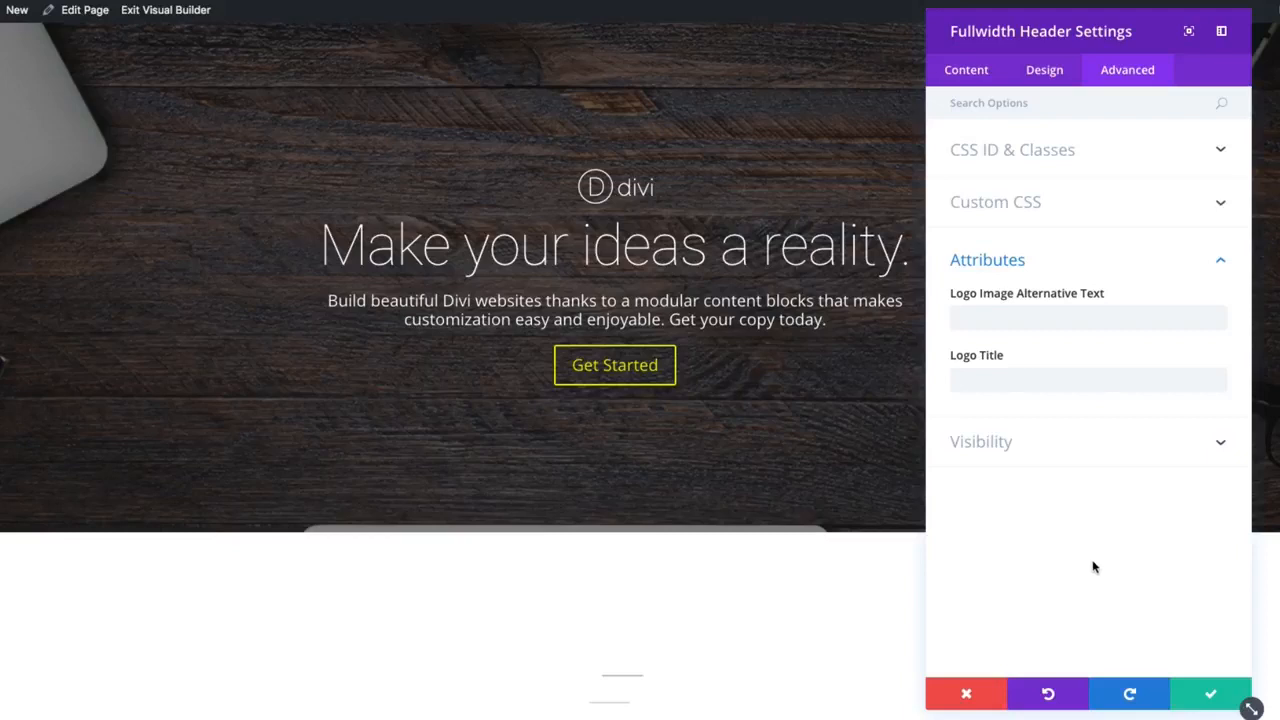
click(1051, 311)
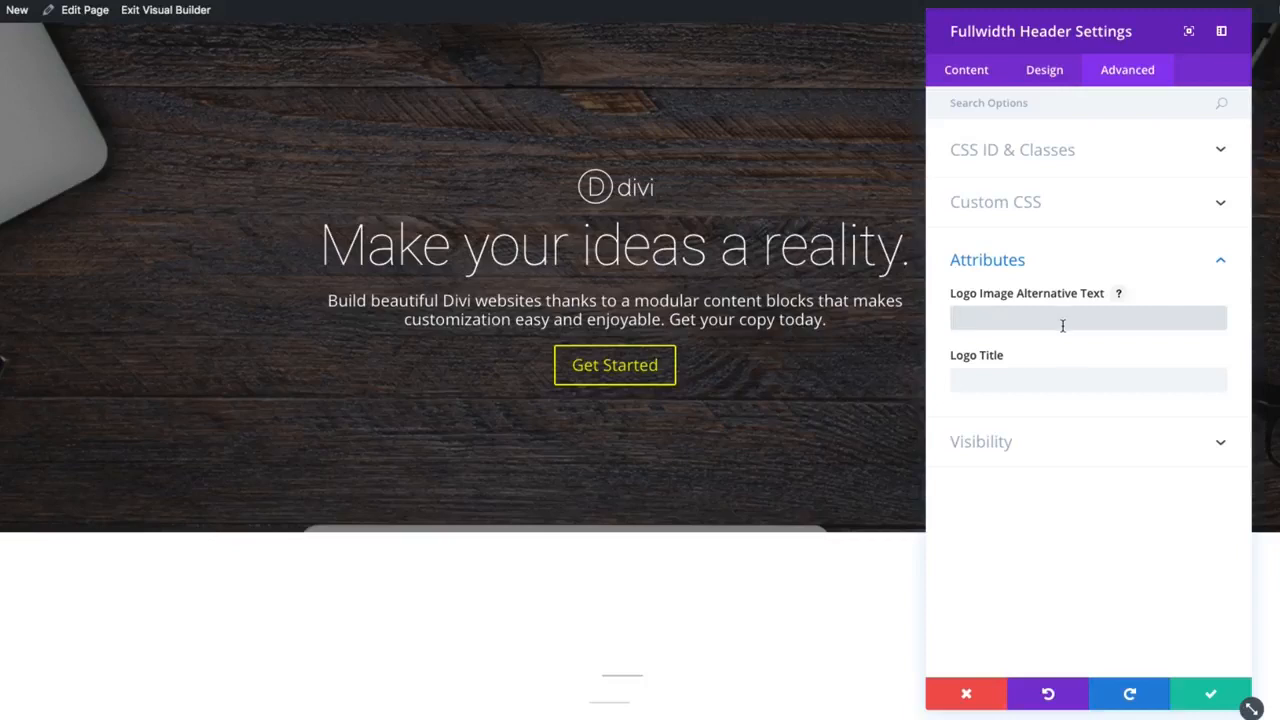
click(1050, 376)
click(999, 376)
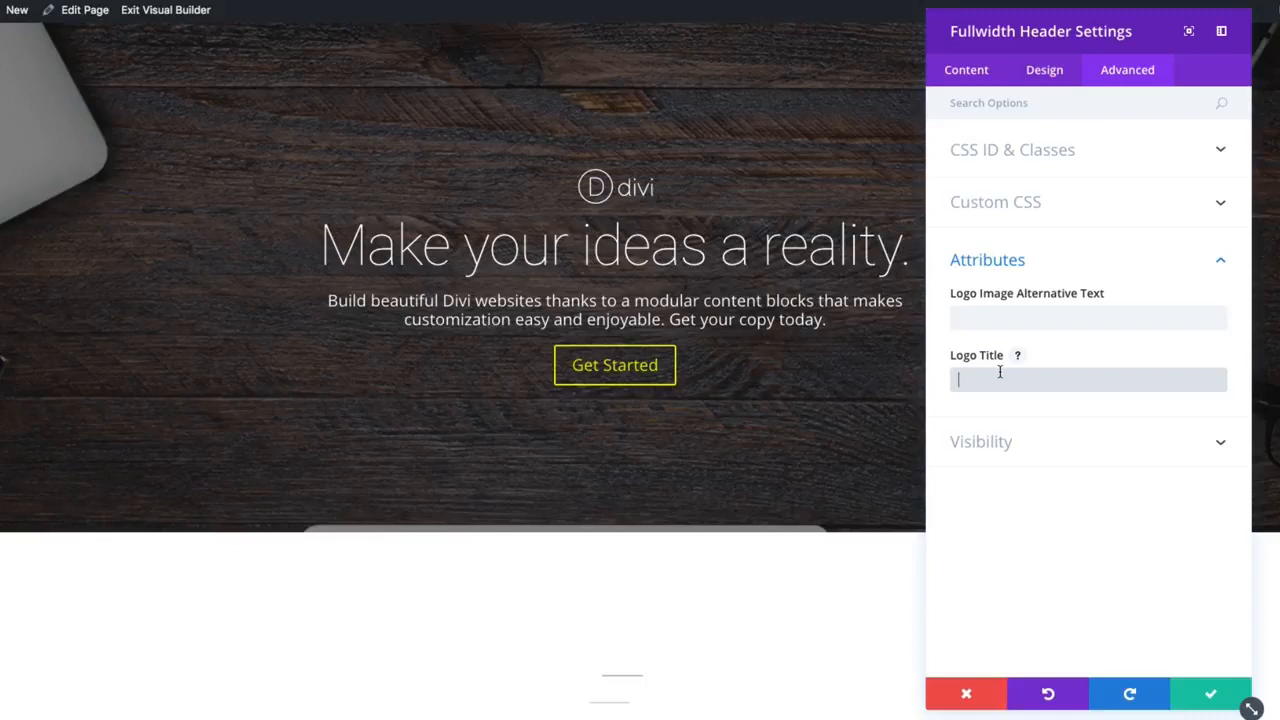
Step: Try disabling the fullwidth header on phone, tablet and desktop, then re-enable it on all devices
click(1045, 447)
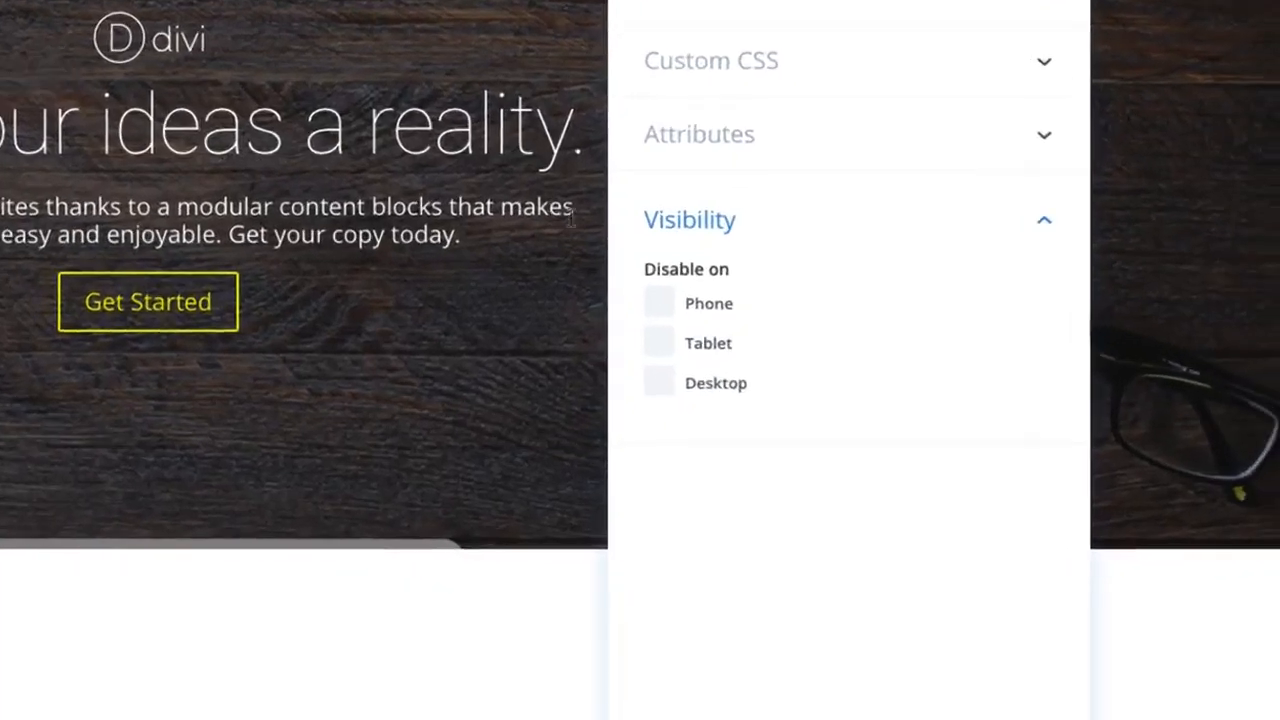
click(644, 305)
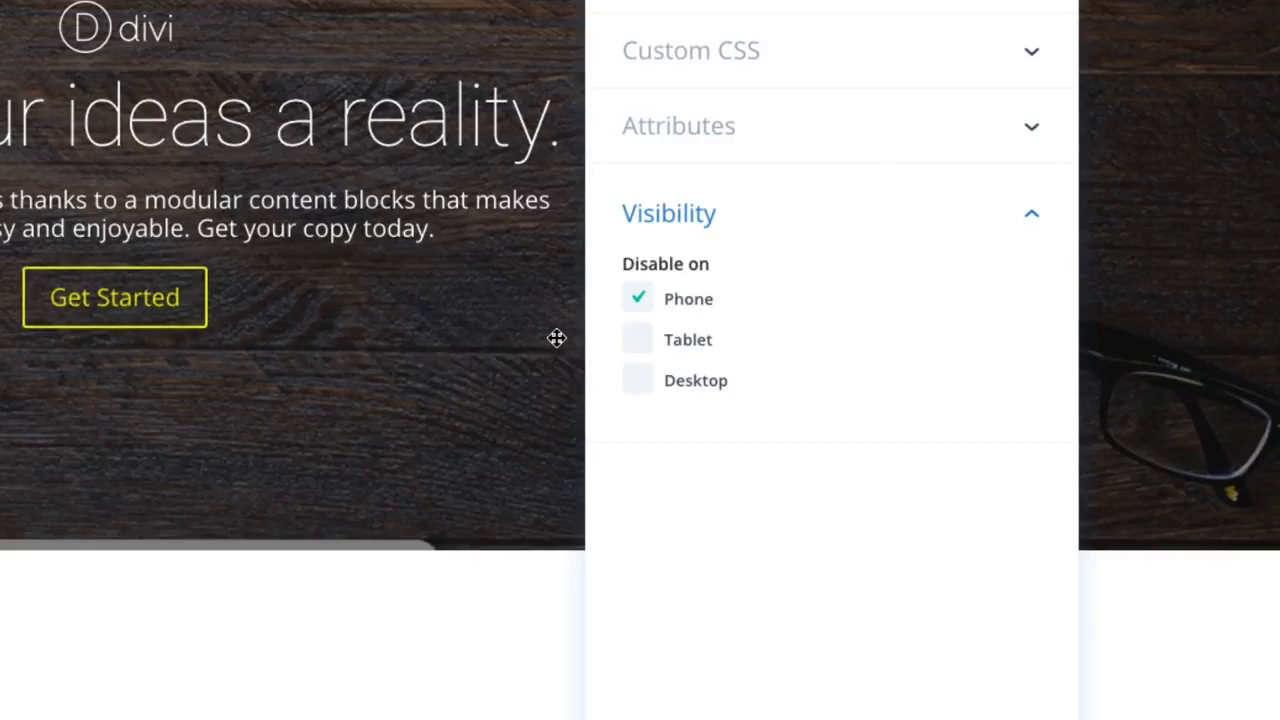
click(645, 348)
click(640, 341)
click(634, 384)
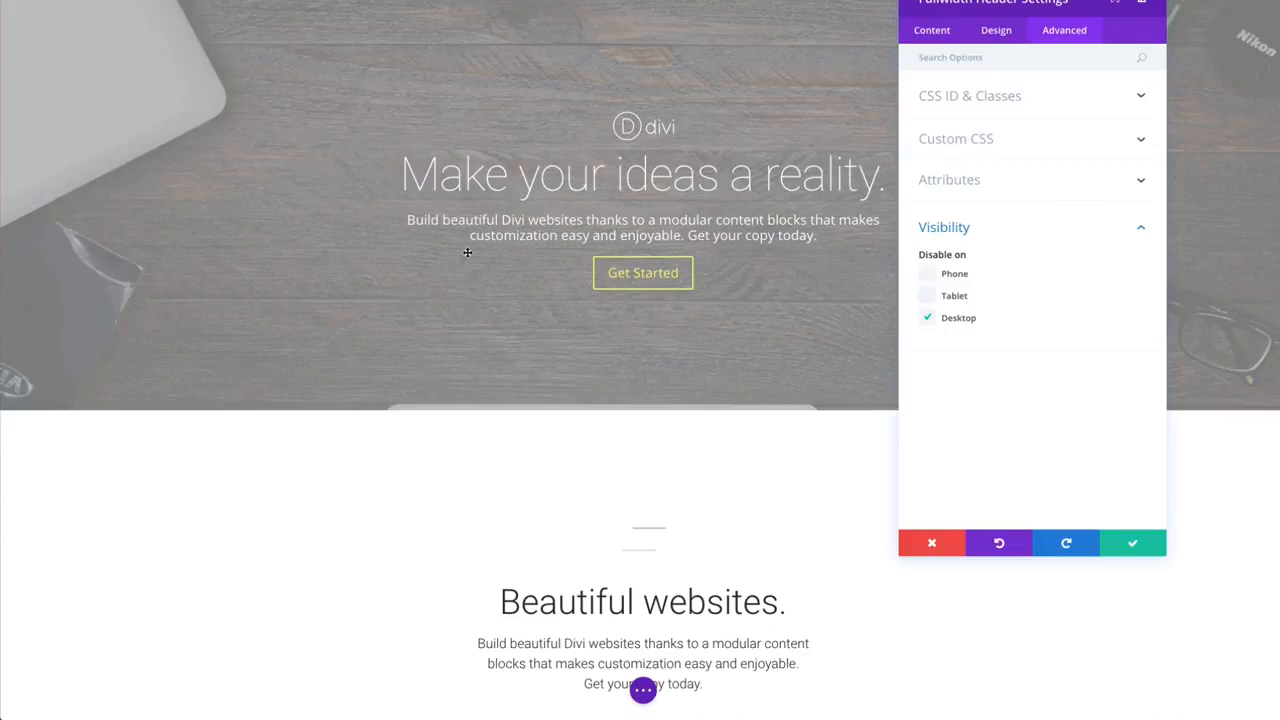
click(929, 318)
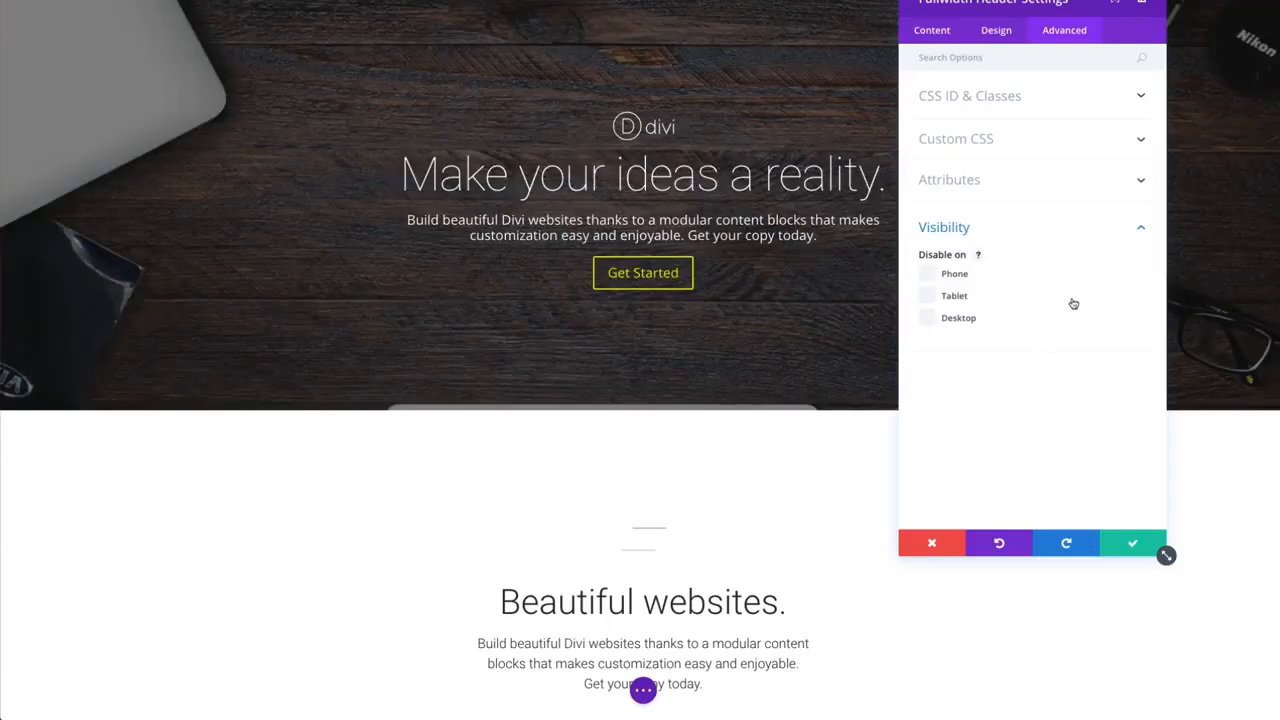
Step: Save the fullwidth header settings and open the advanced settings of the four-column row starting with Consultation
click(1130, 549)
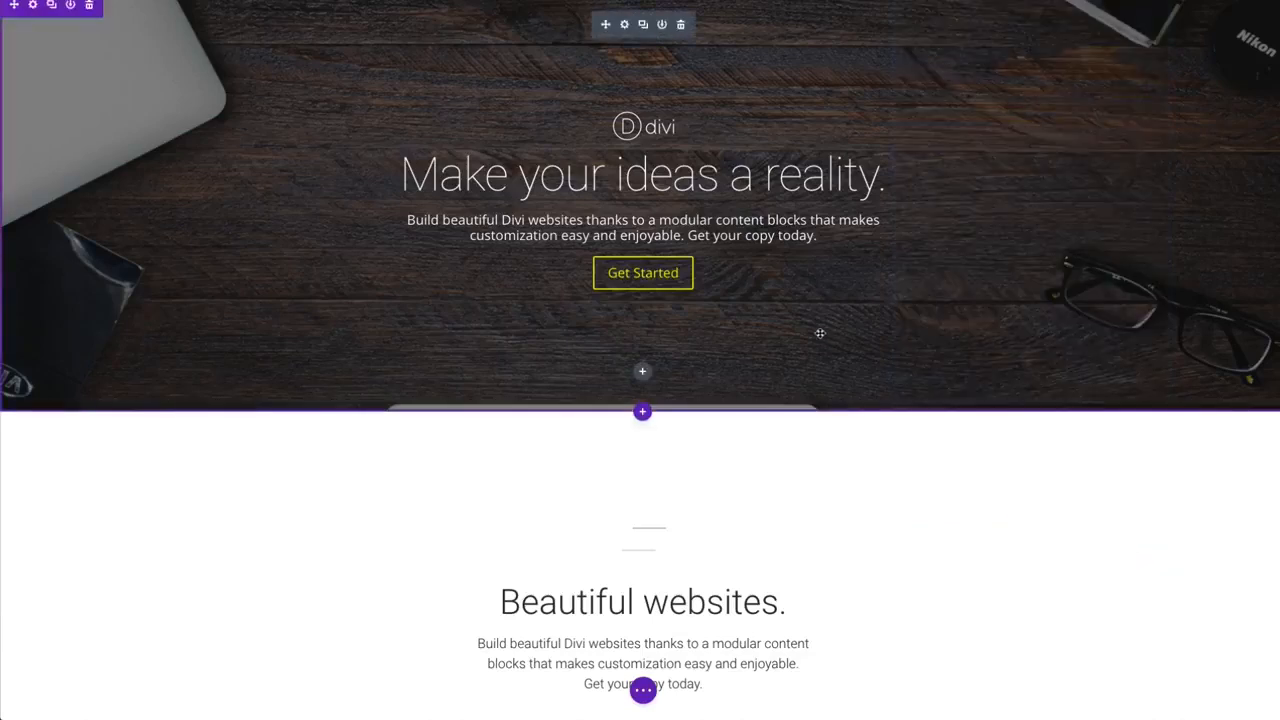
scroll(668, 288, down, 5)
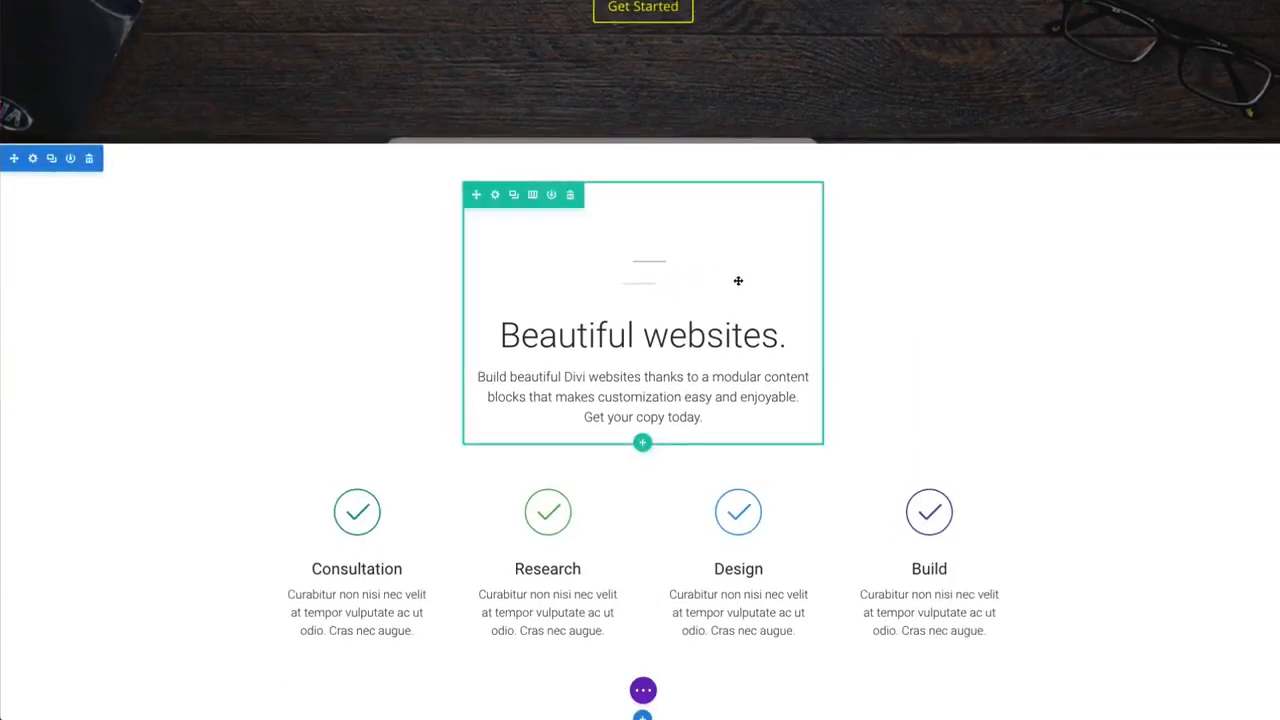
scroll(876, 305, down, 5)
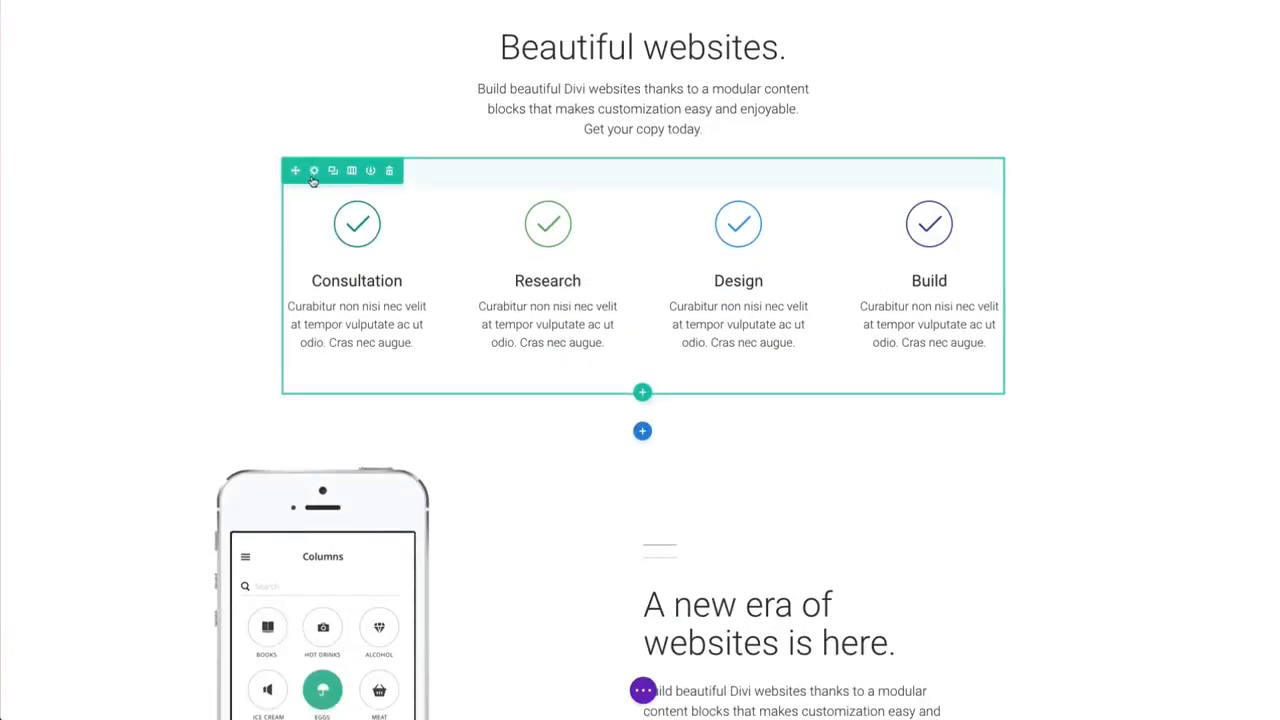
click(315, 172)
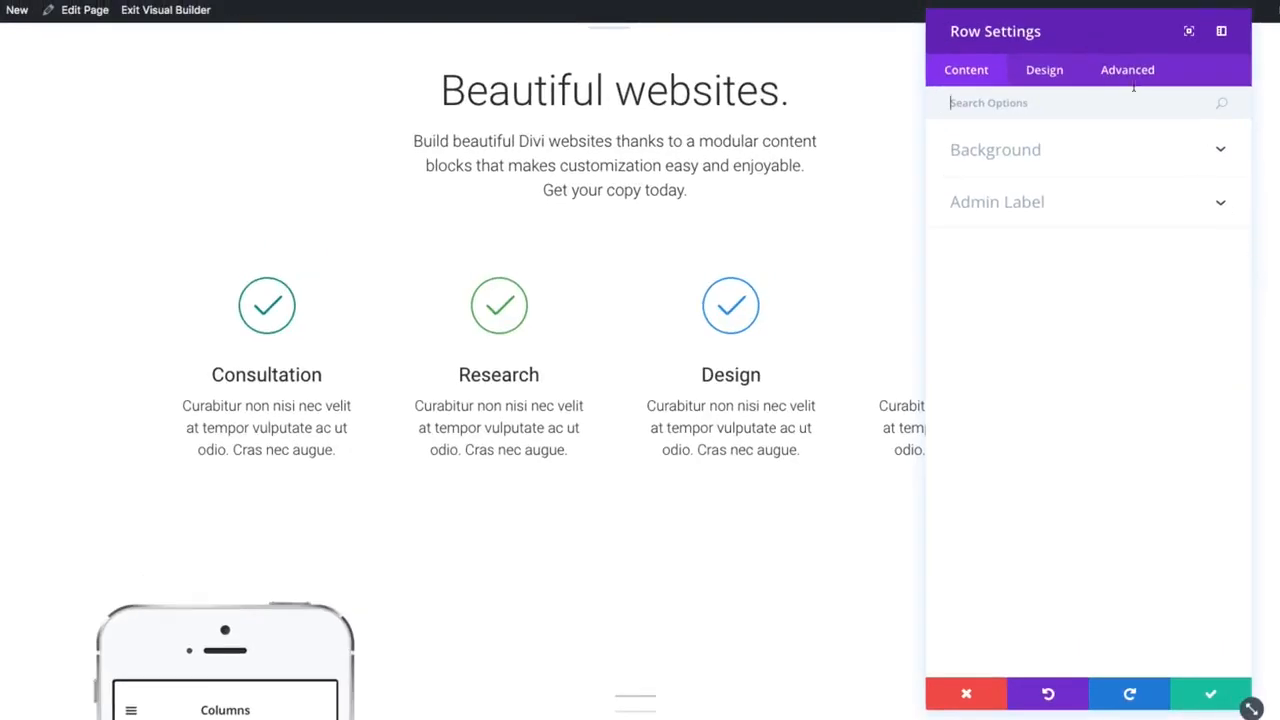
click(1128, 75)
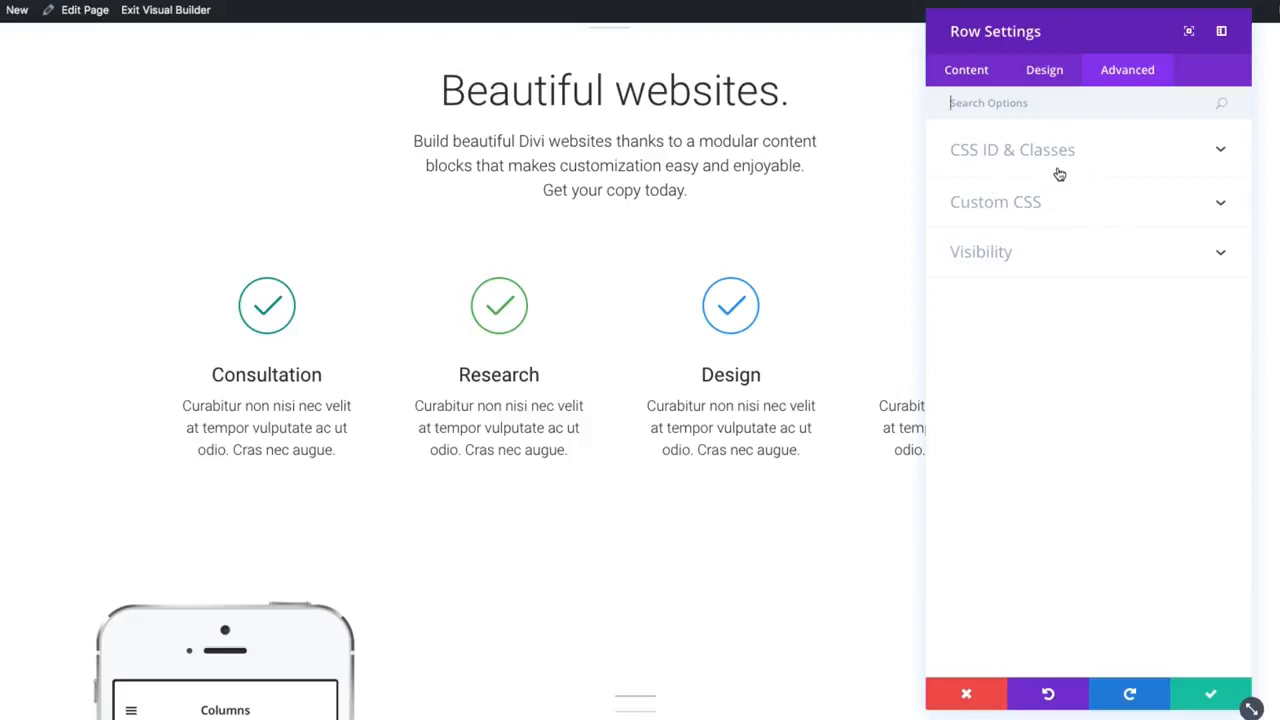
Step: Look over the CSS ID and class fields for the row and its individual columns
click(989, 155)
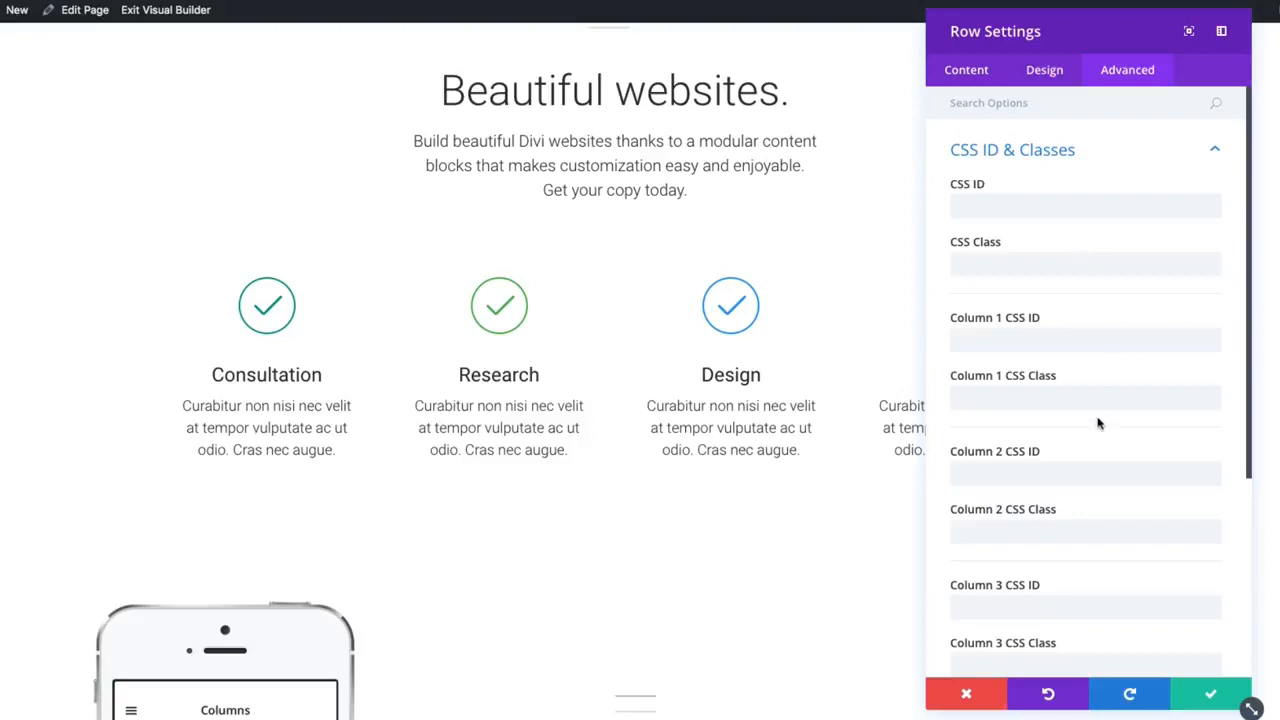
scroll(1060, 263, down, 3)
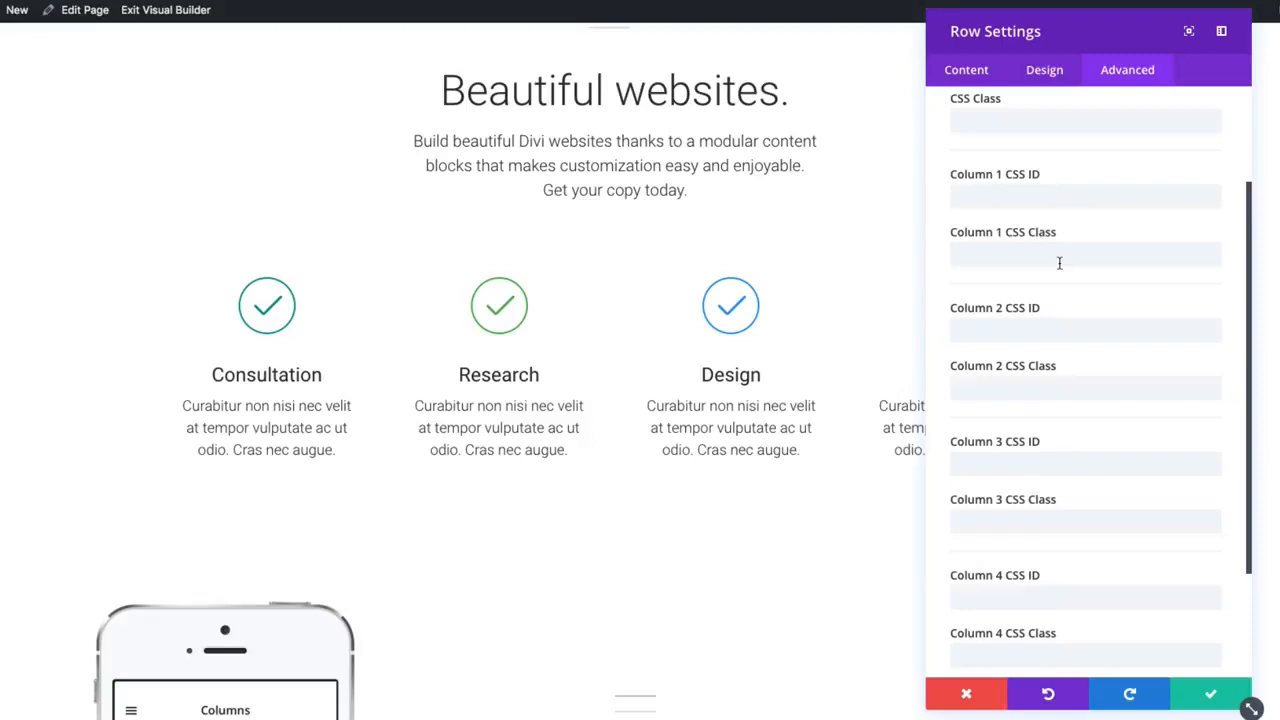
scroll(1174, 363, down, 4)
scroll(1177, 366, up, 5)
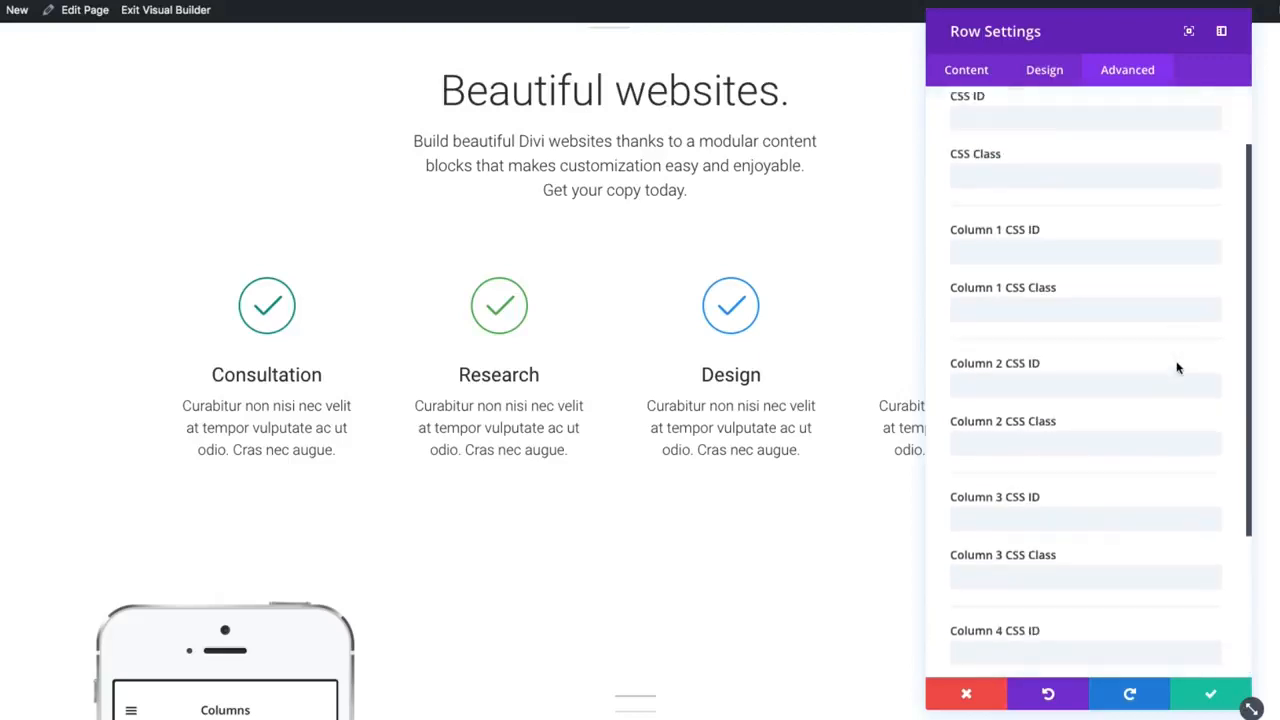
Step: Look through the row's custom CSS fields, including the before, main element and after fields of each column
scroll(1177, 368, down, 4)
click(1040, 574)
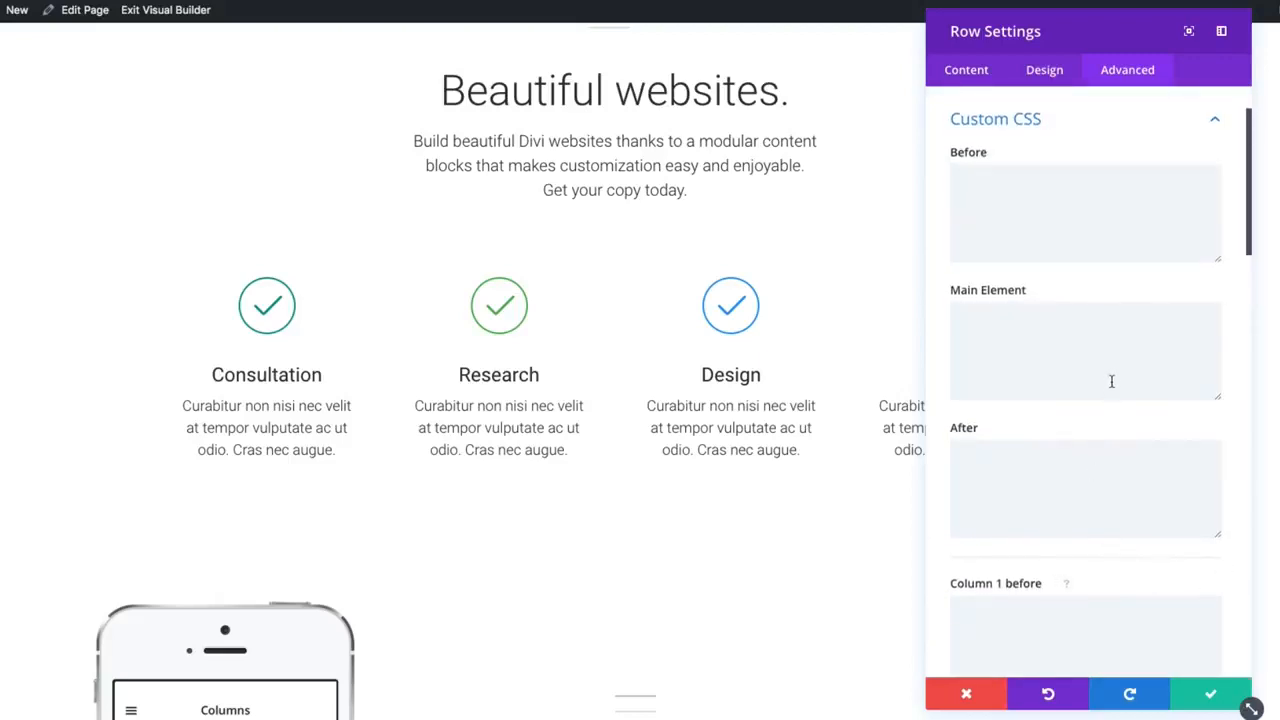
scroll(1089, 200, down, 5)
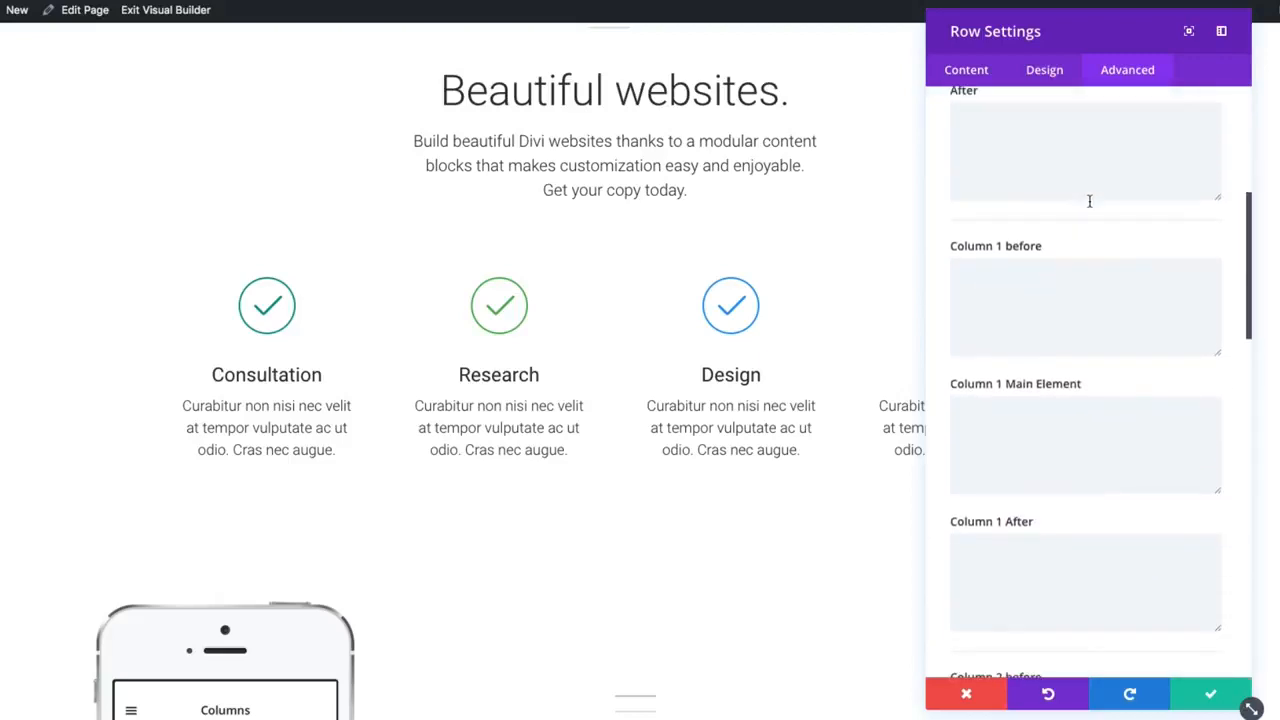
scroll(1008, 520, down, 1)
scroll(1110, 516, down, 3)
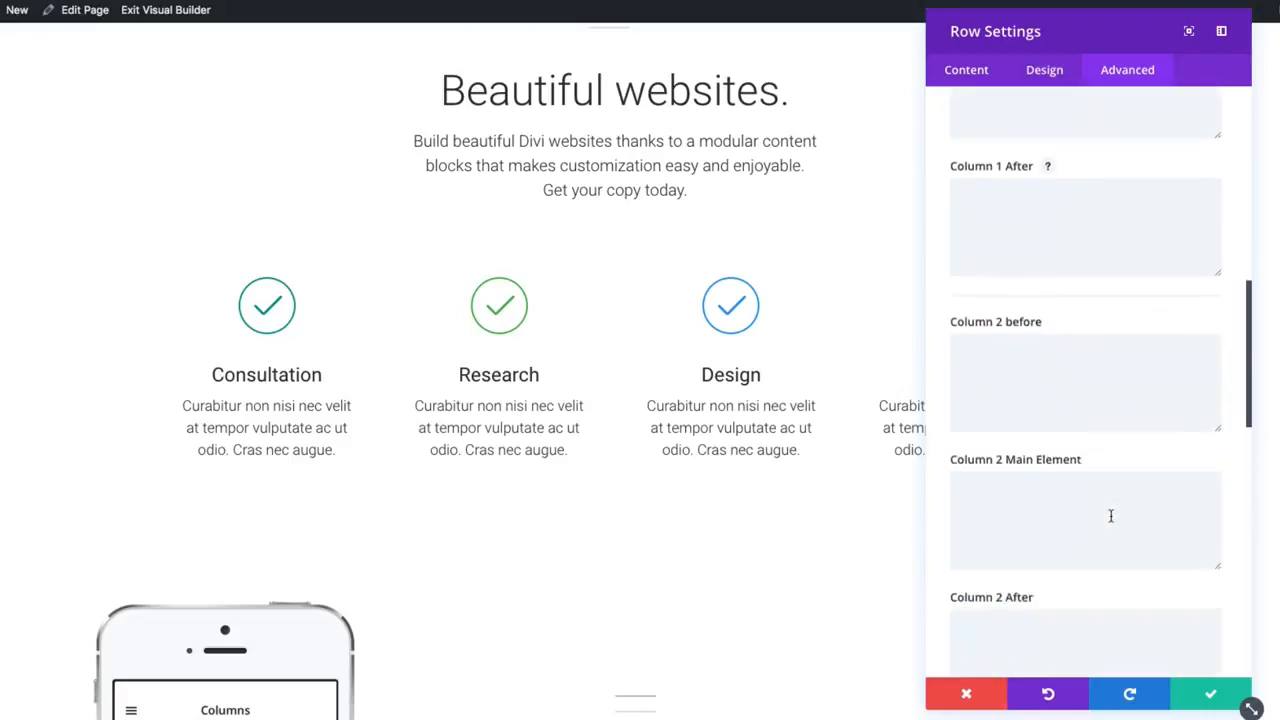
scroll(1110, 516, down, 8)
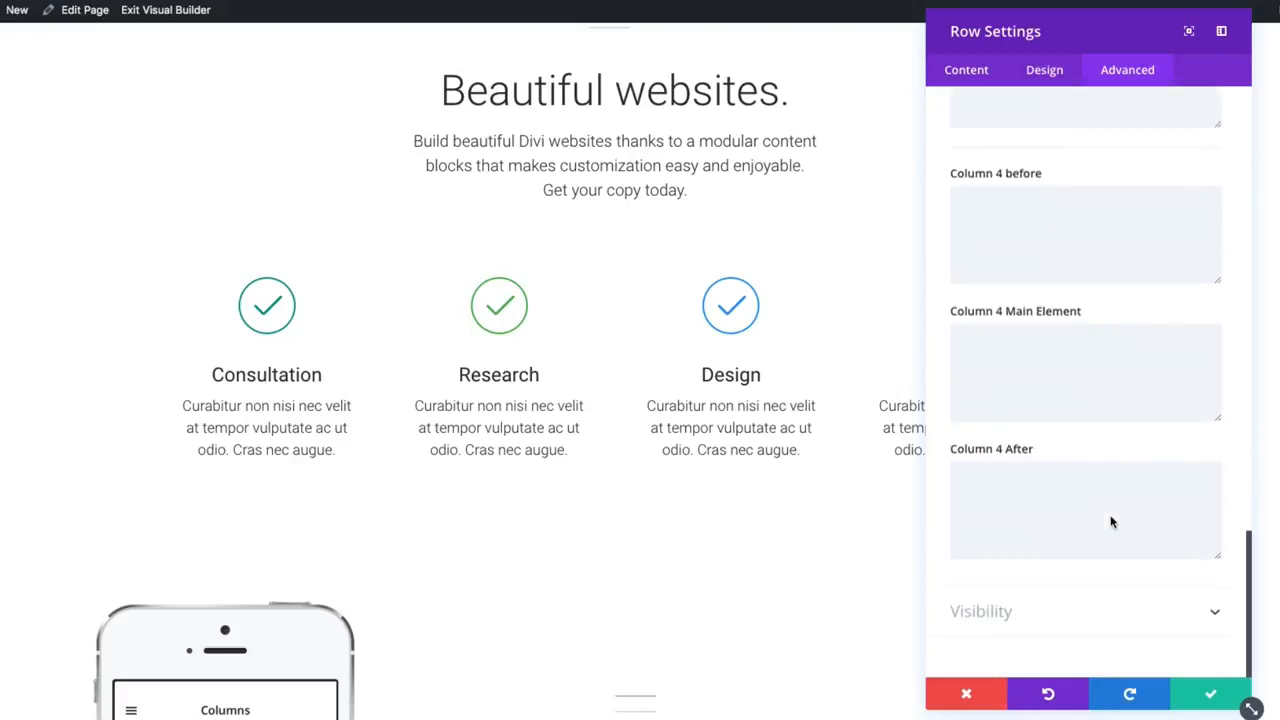
Step: Review the row's visibility options, save the row settings and return to the page's header
click(1063, 628)
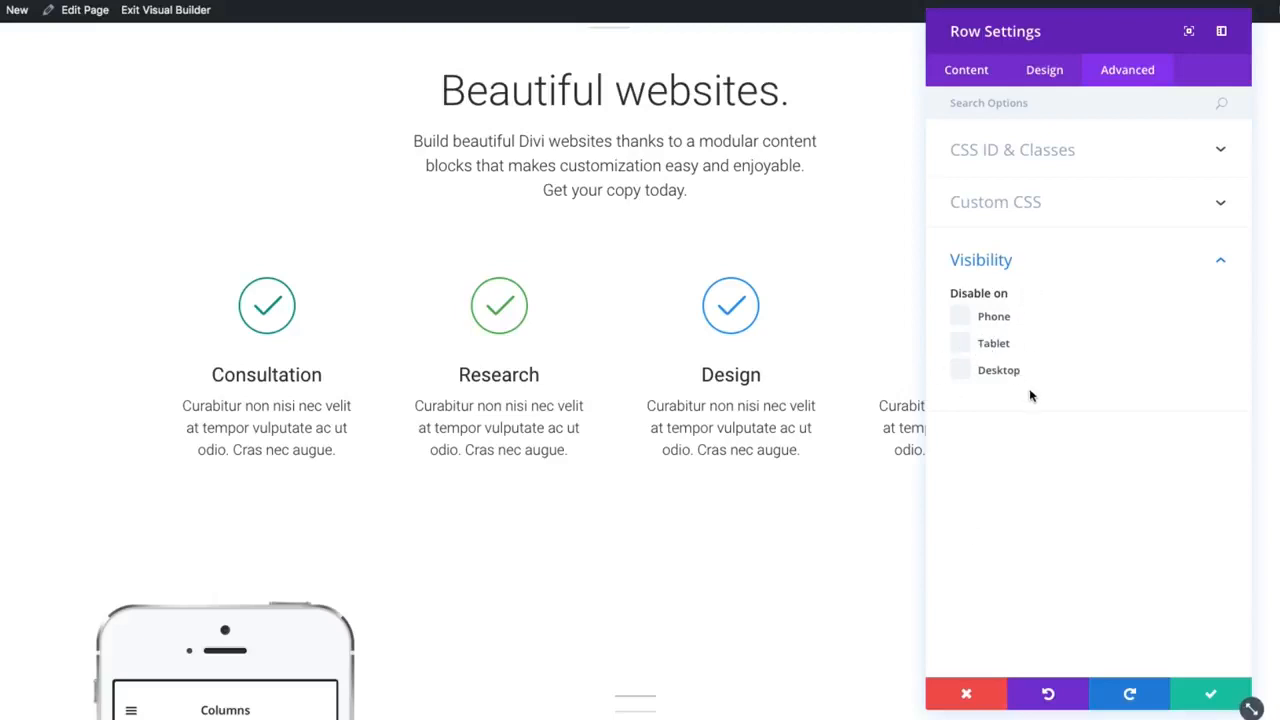
click(1204, 698)
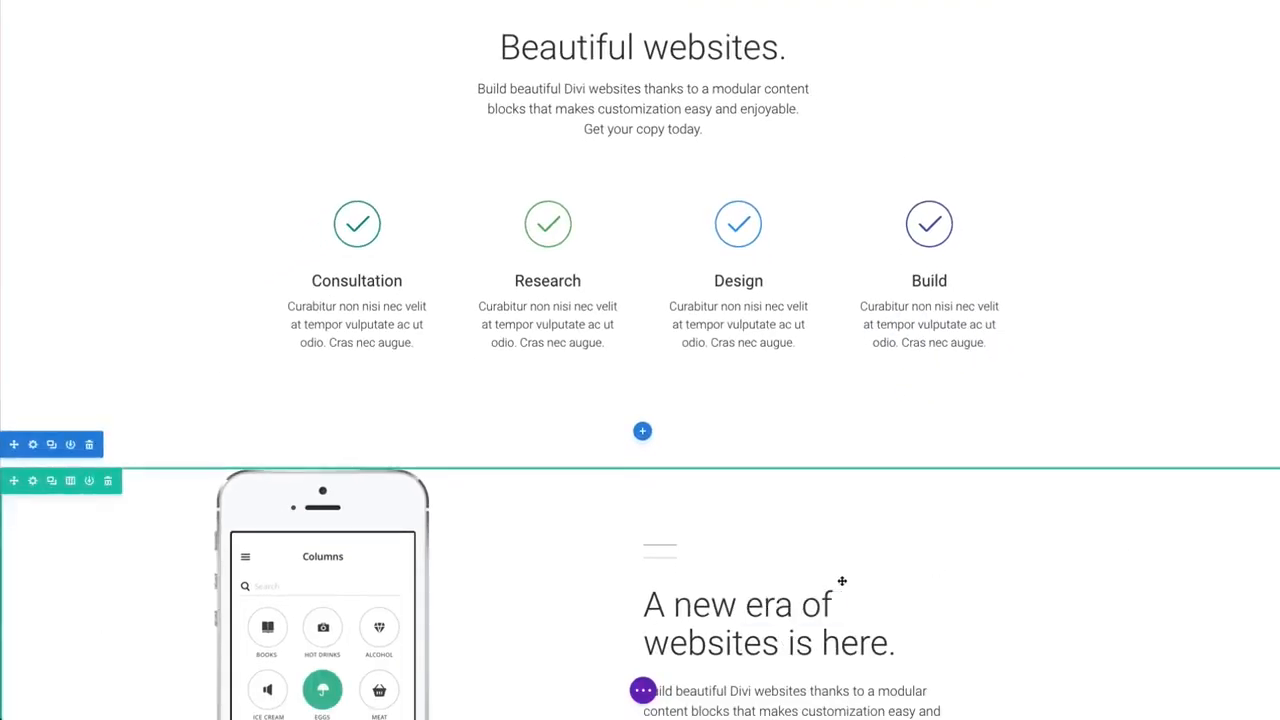
scroll(865, 526, up, 5)
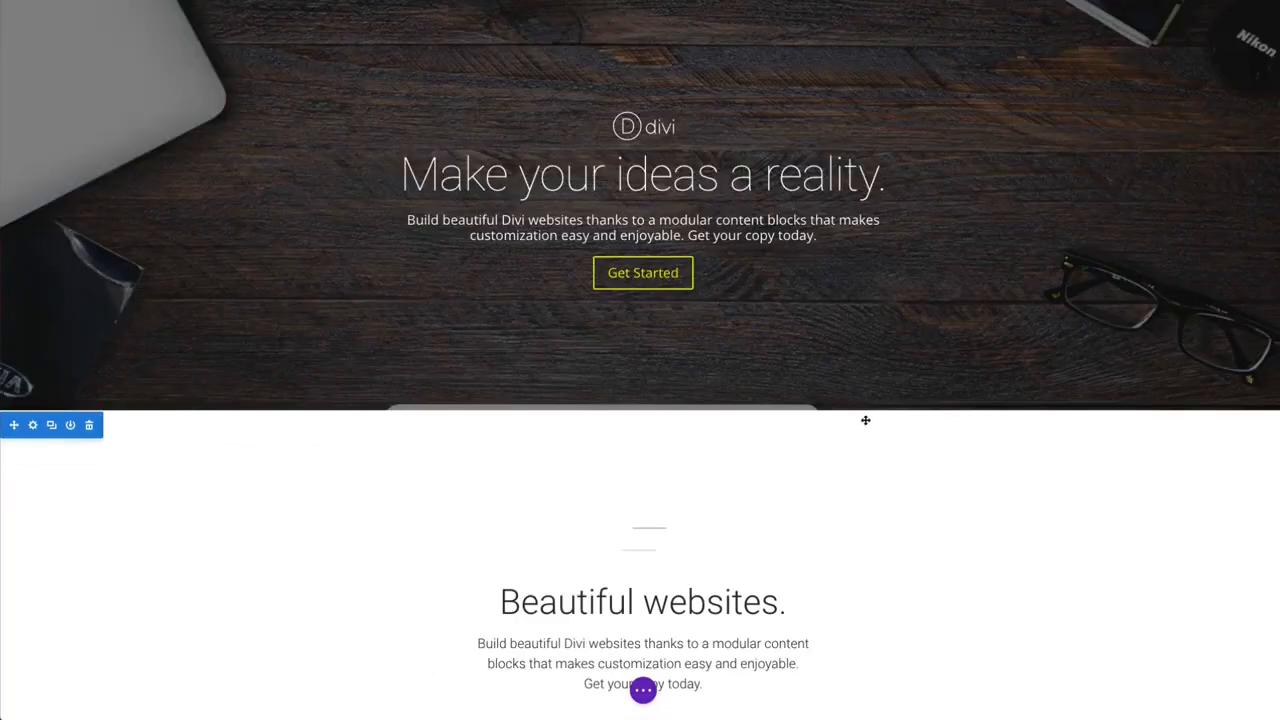